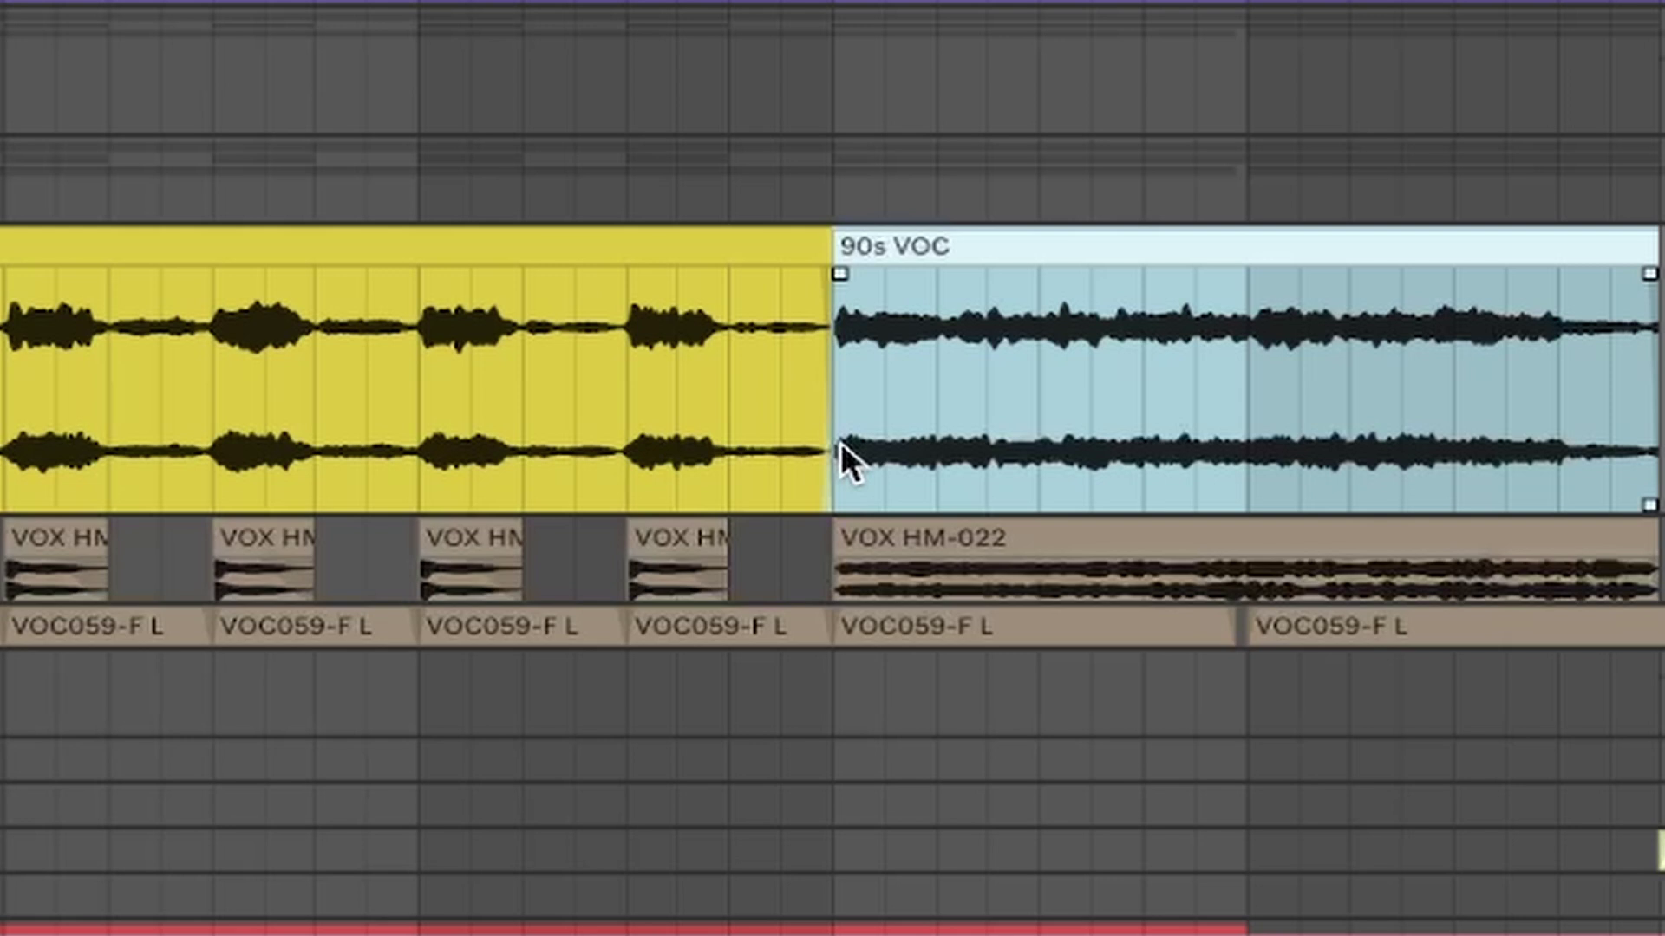
Step: Listen to the 90s VOC clip at bar 46 on the OG SAMPLE track and select it
key(space)
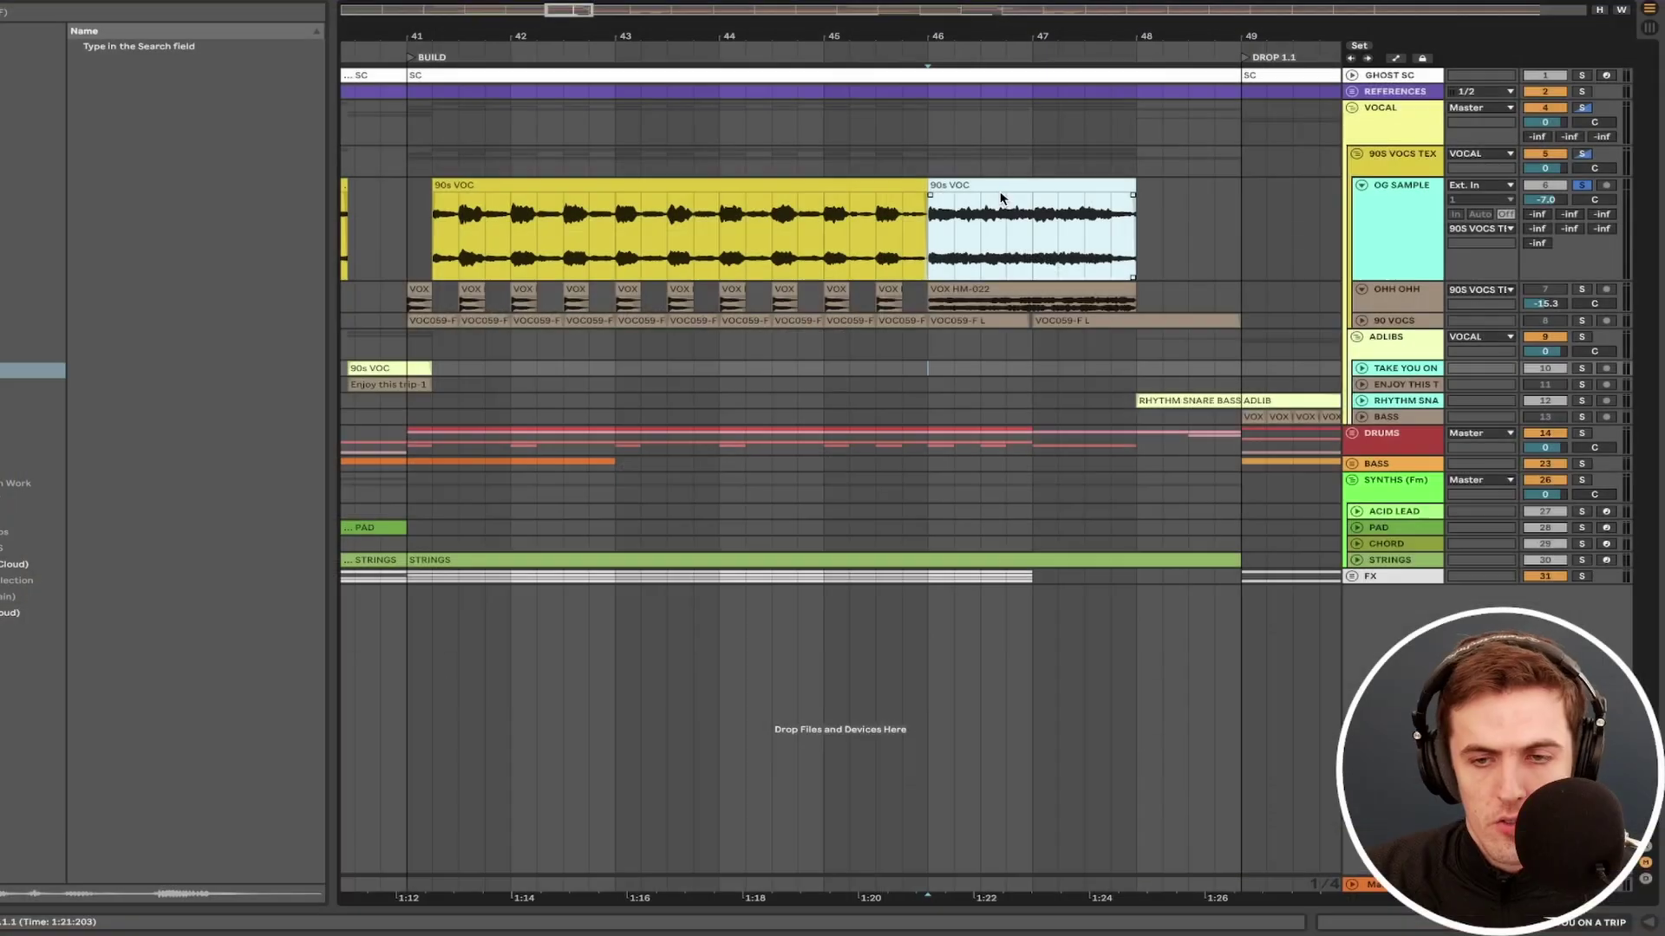
click(1007, 189)
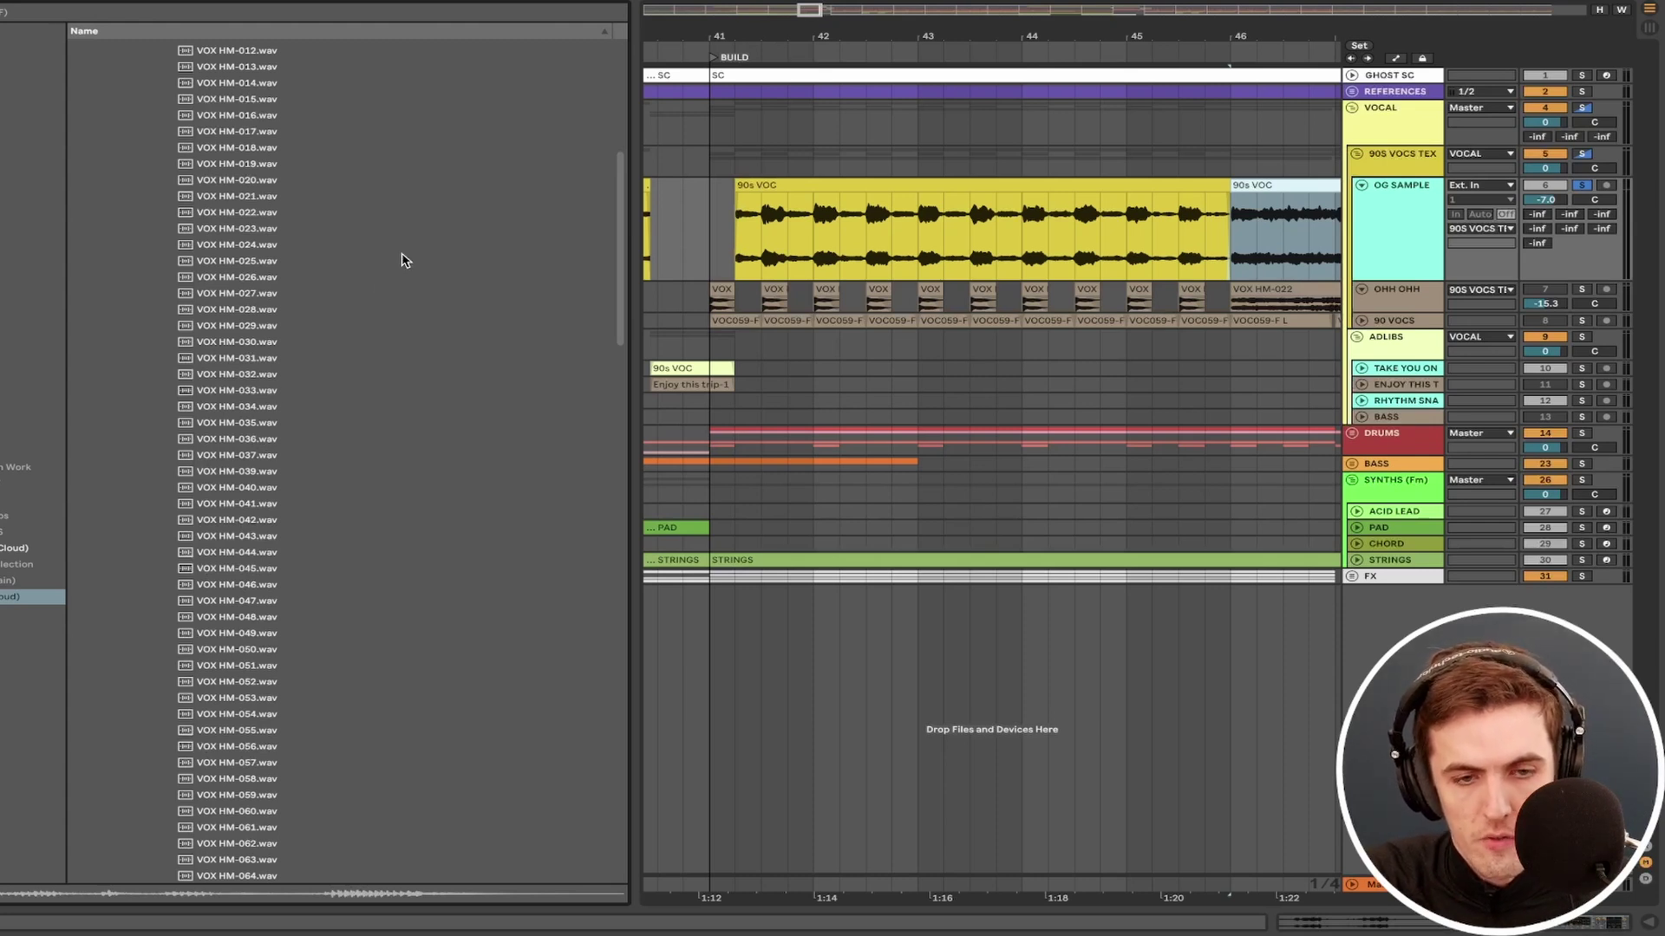
Step: Audition VOX HM vocal samples in the sample library, including VOX HM-052.wav
click(360, 246)
scroll(321, 364, down, 4)
click(279, 472)
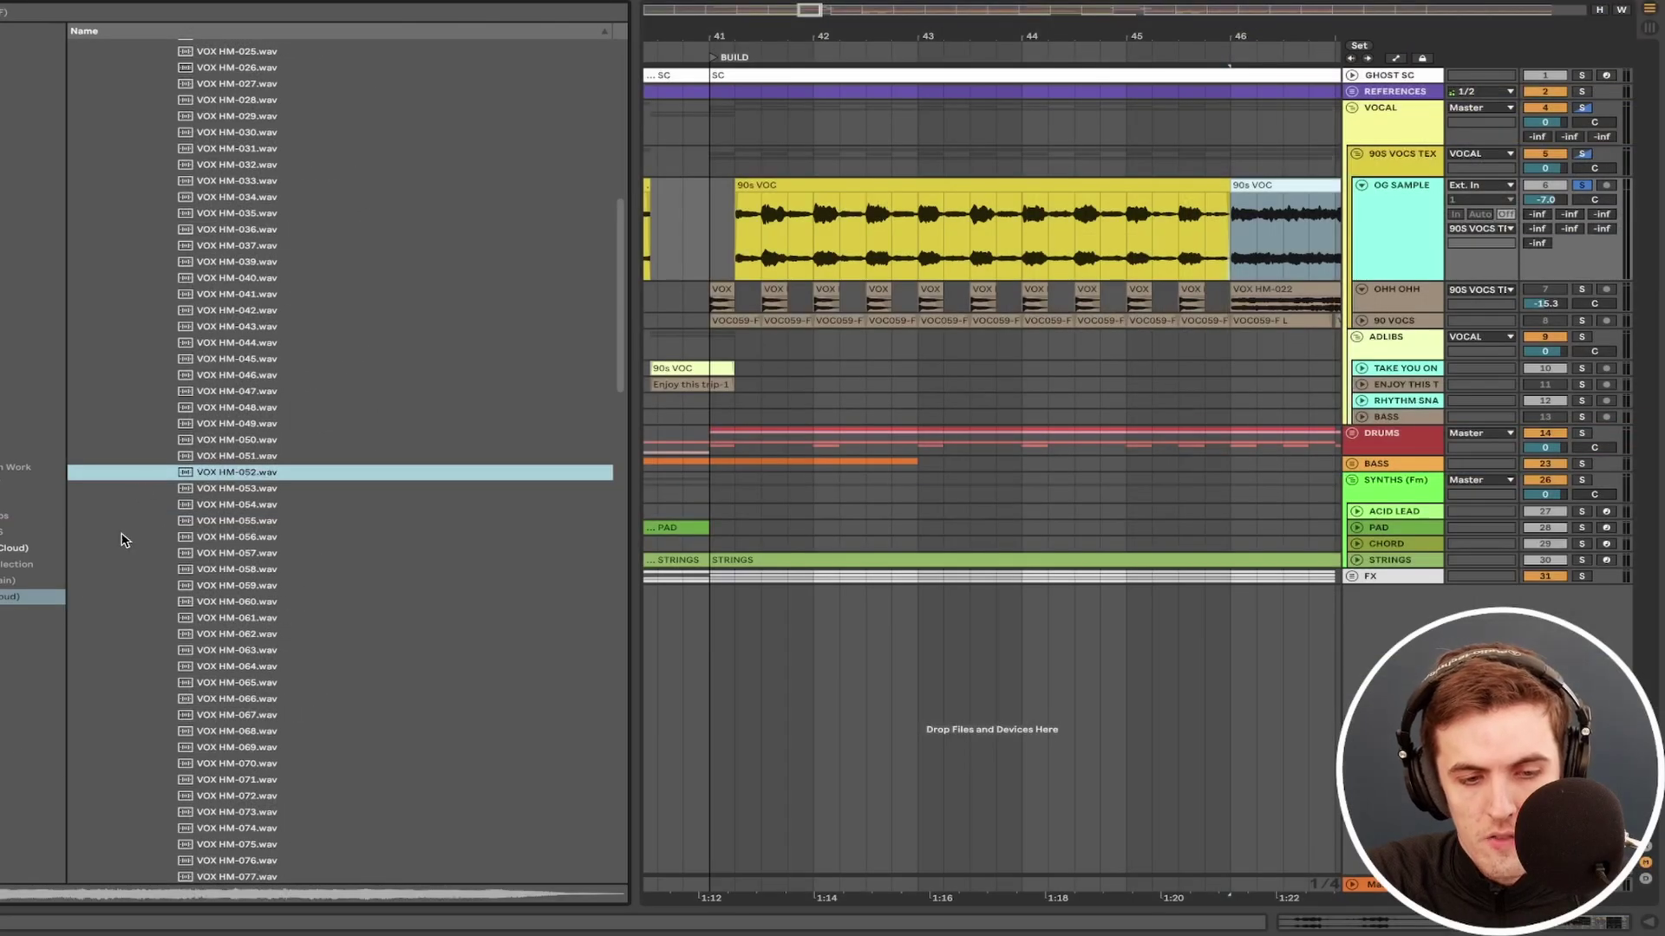
click(204, 585)
scroll(400, 338, up, 10)
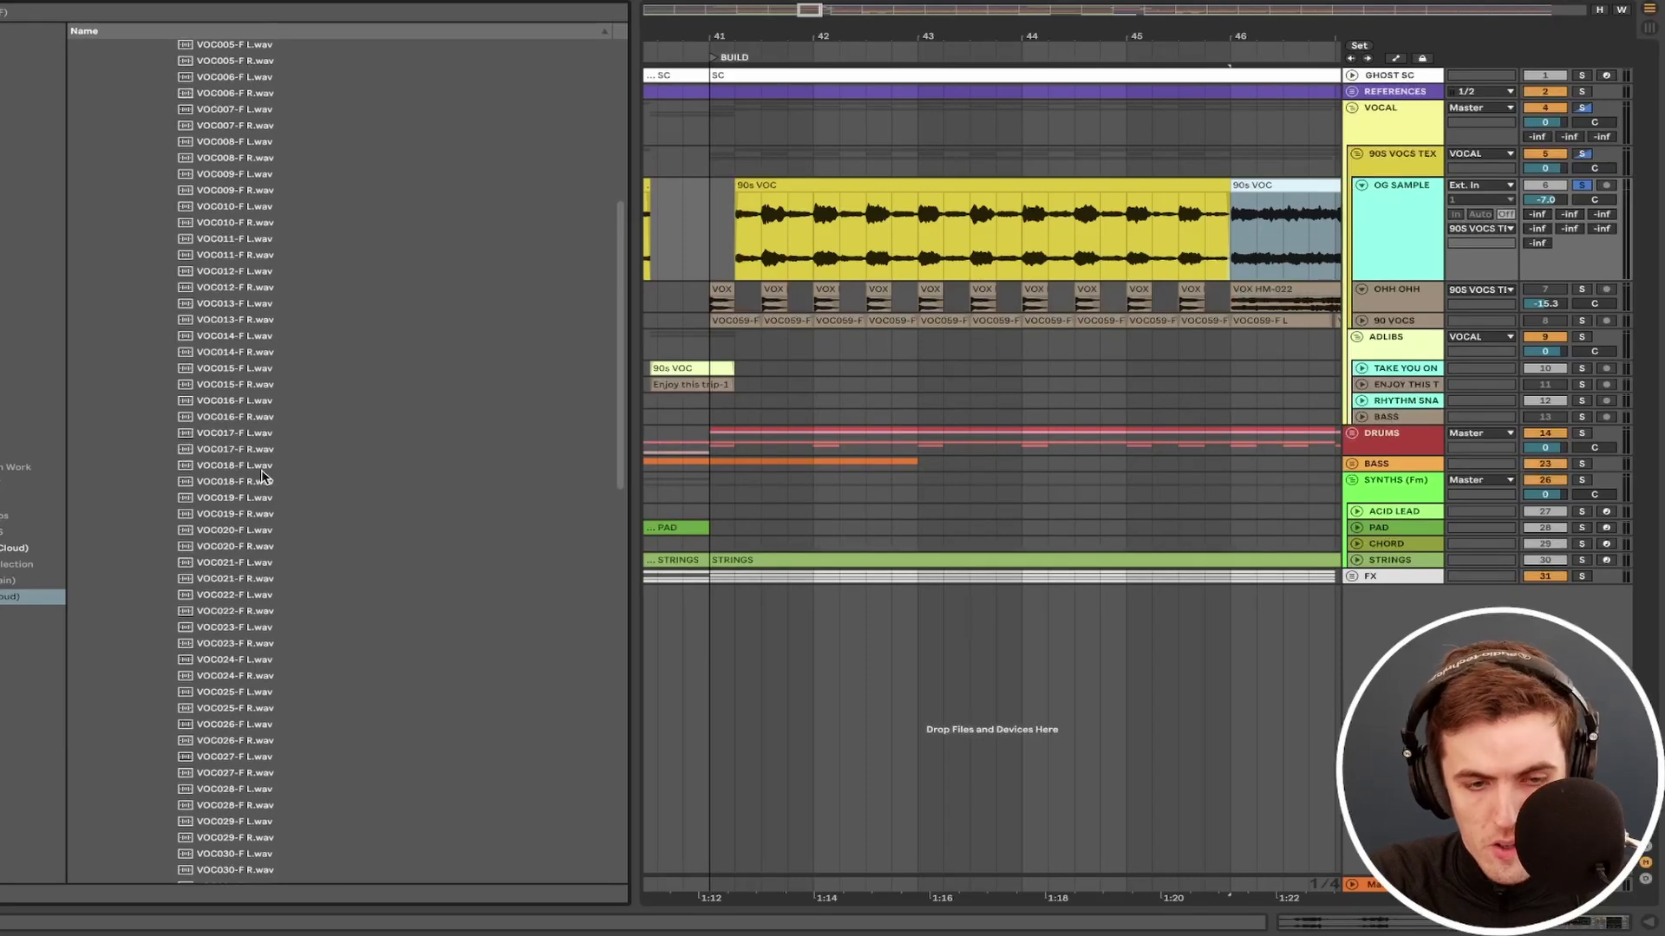
Step: Audition the VOC vocal samples, including VOC025-F L.wav, working back through the list to VOC018-F R.wav
click(344, 646)
scroll(352, 633, down, 4)
click(359, 620)
click(348, 397)
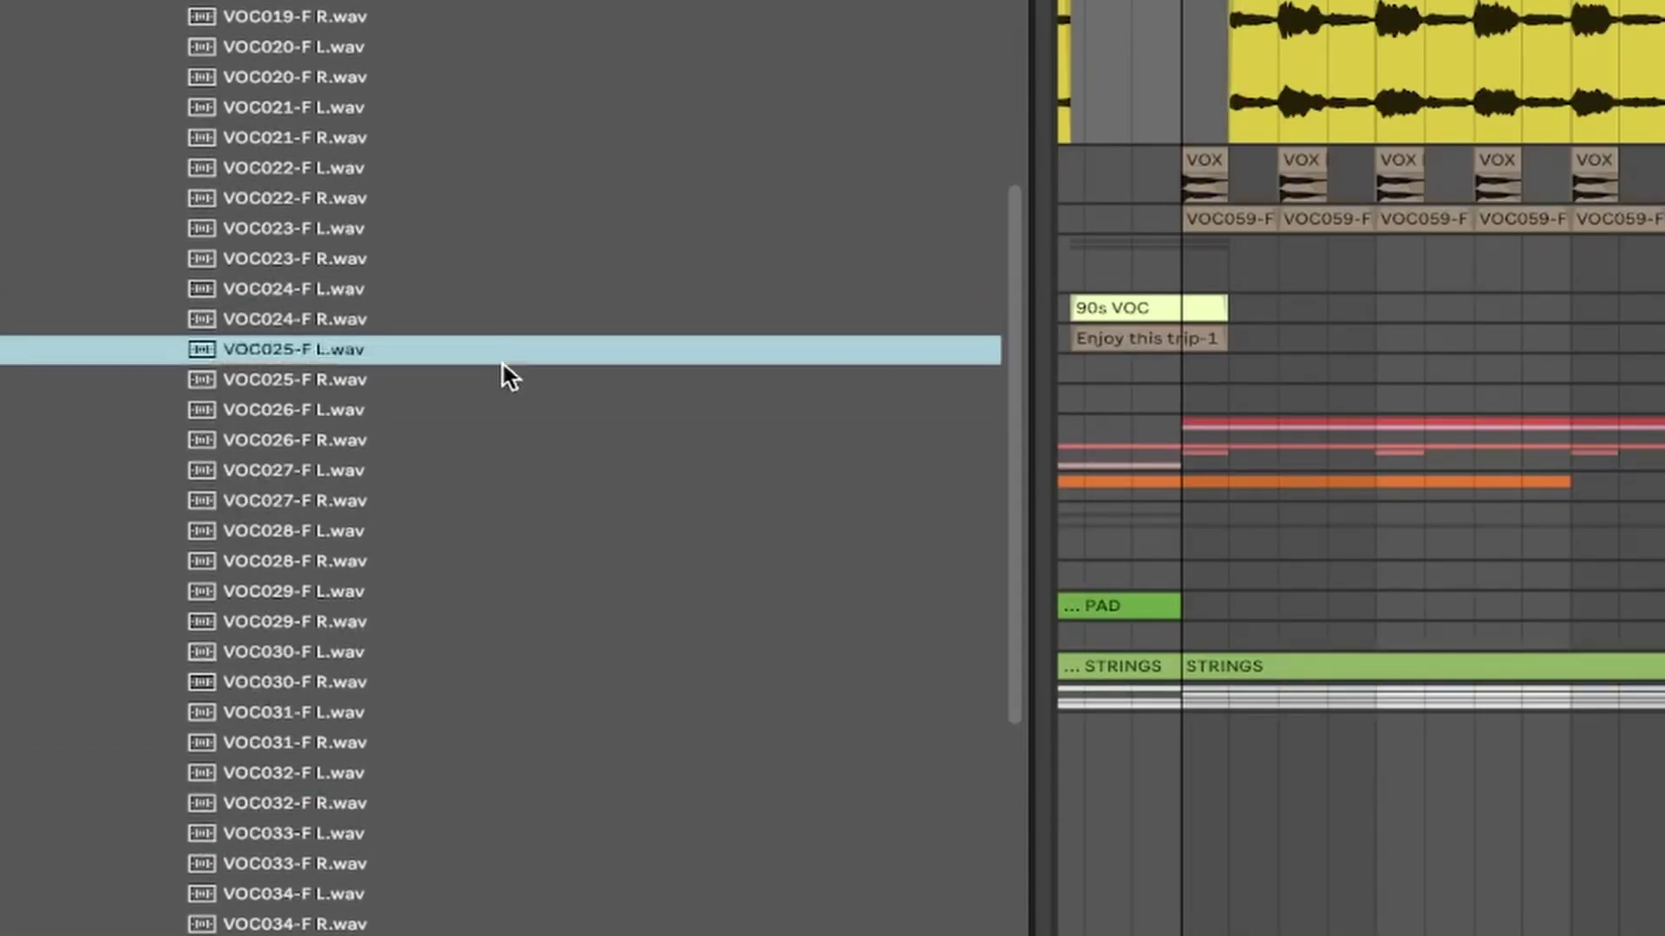
scroll(502, 360, up, 3)
click(501, 361)
key(Up)
key(Up)
key(Up)
key(Up)
key(Up)
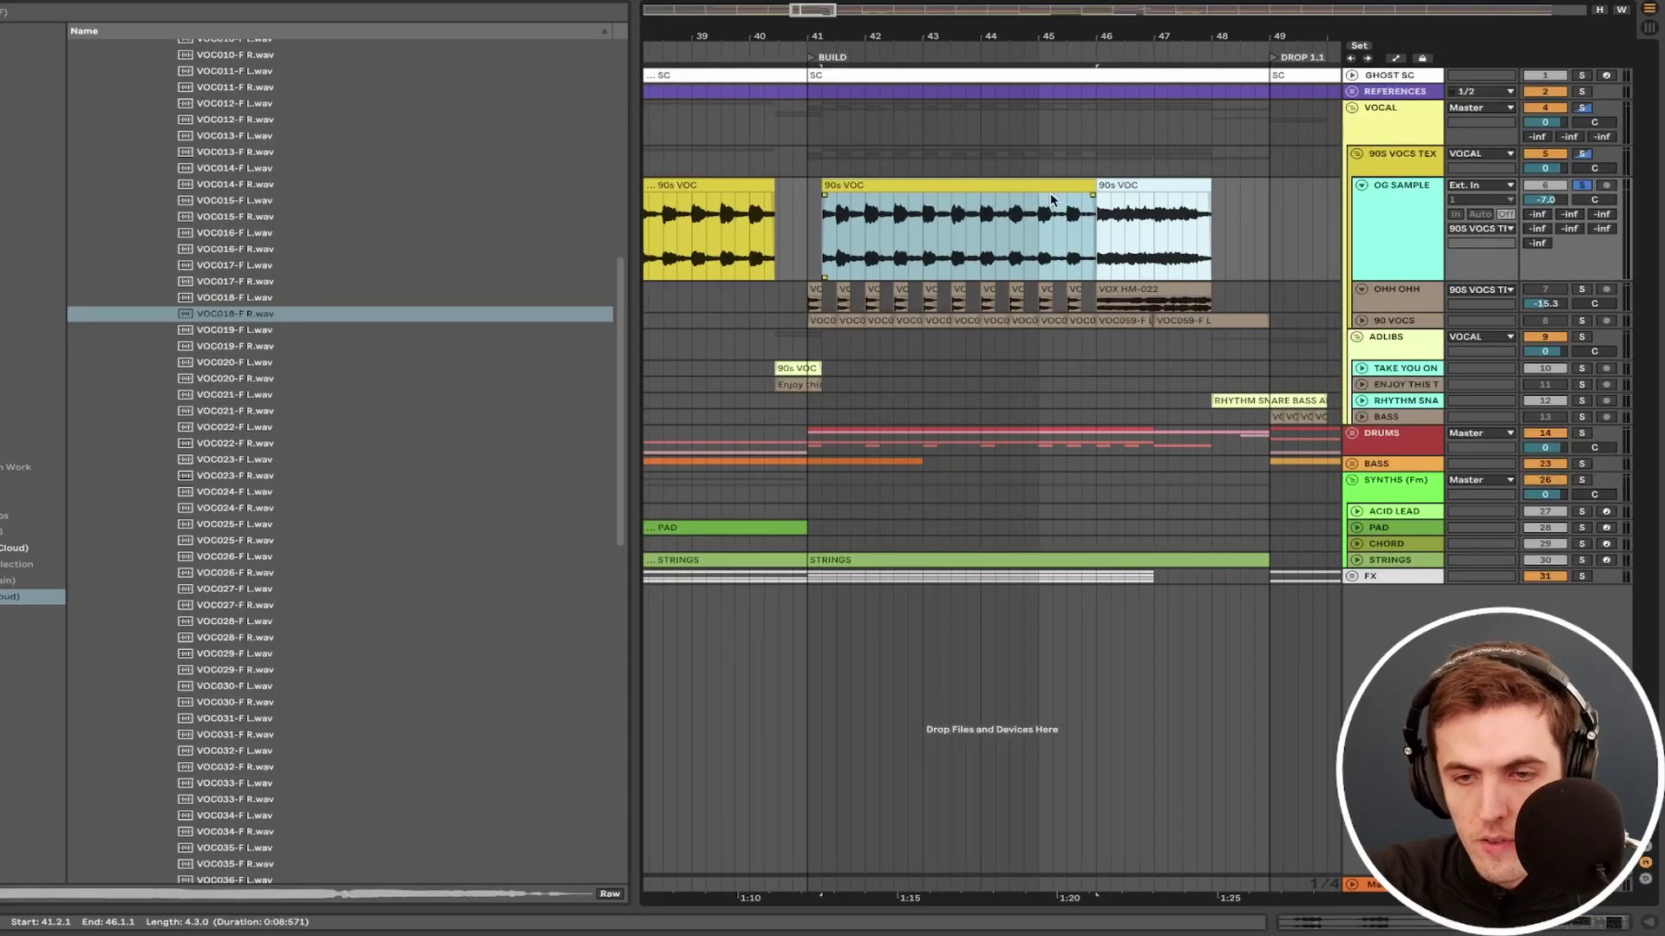
Step: Compare the two 90s VOC clips in the build on the OG SAMPLE track
key(Right)
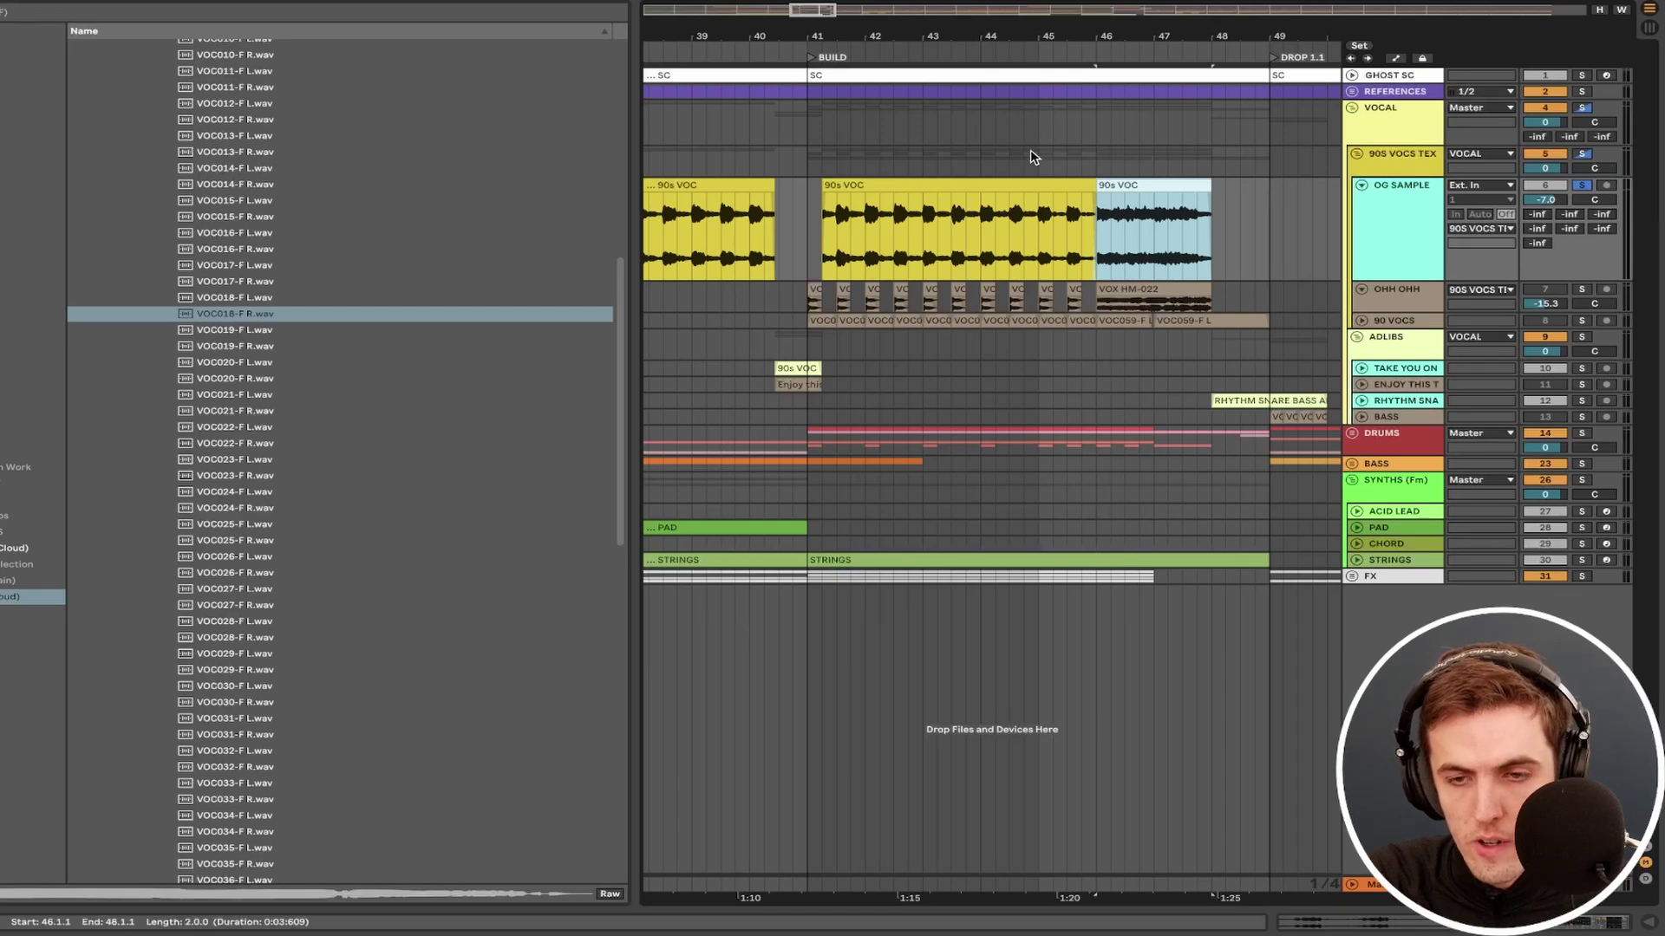
scroll(1206, 217, up, 2)
click(854, 186)
scroll(801, 252, up, 5)
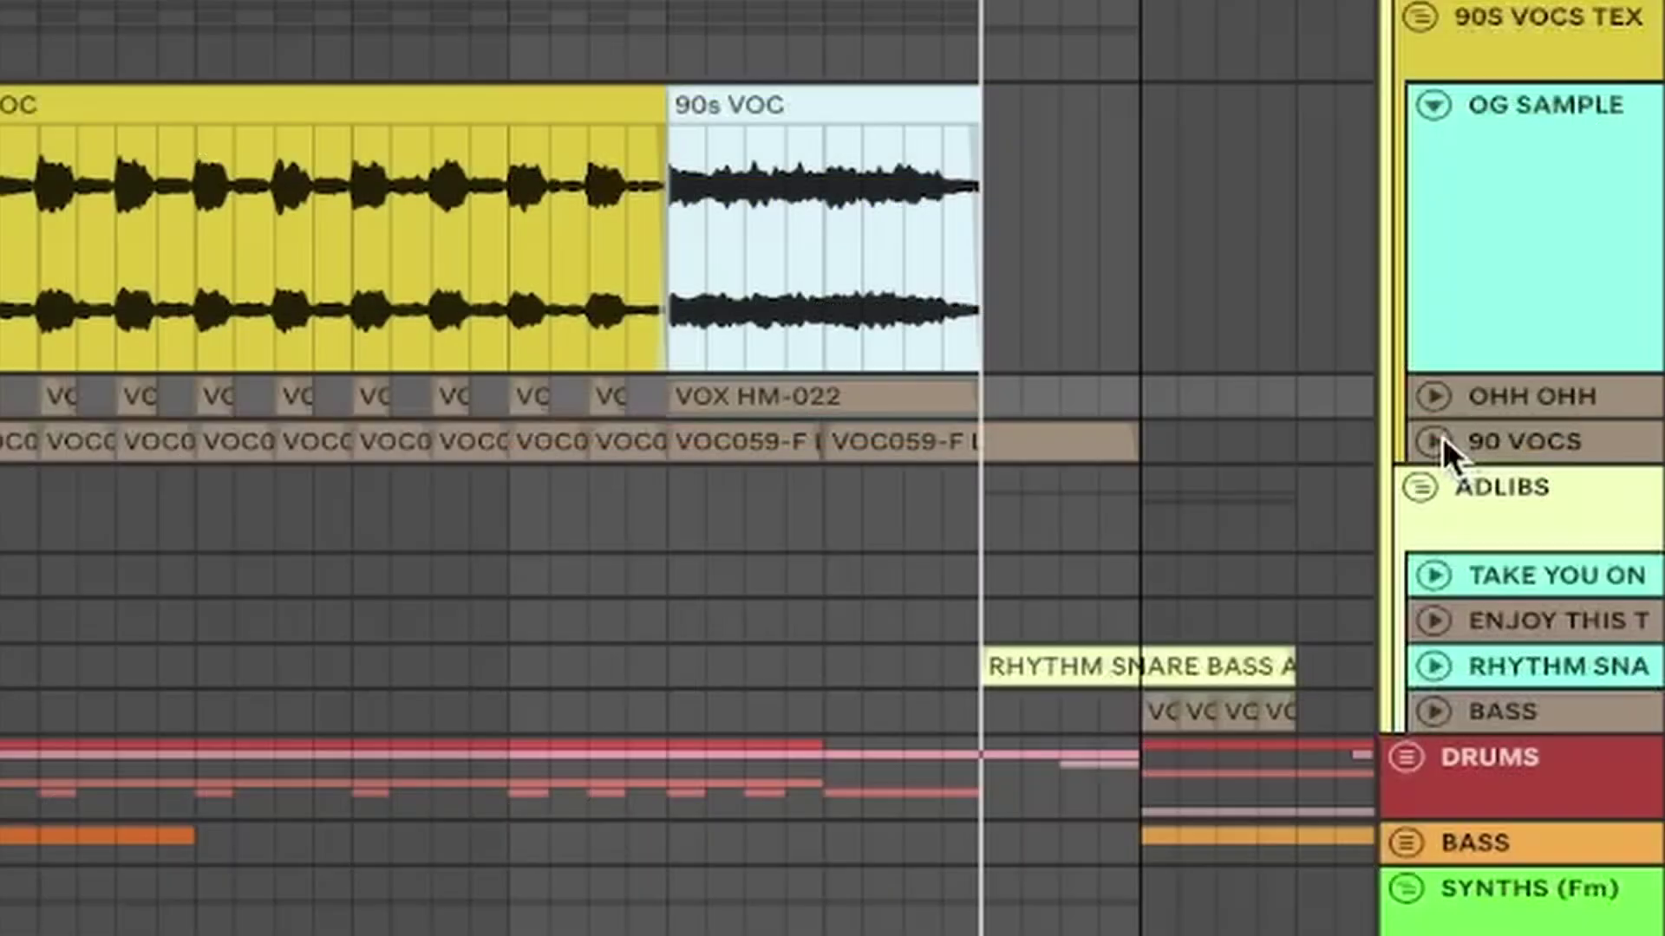
Step: Unfold and enlarge the 90 VOCS track, and select its first VOC059-F L clip at bar 41
click(1361, 306)
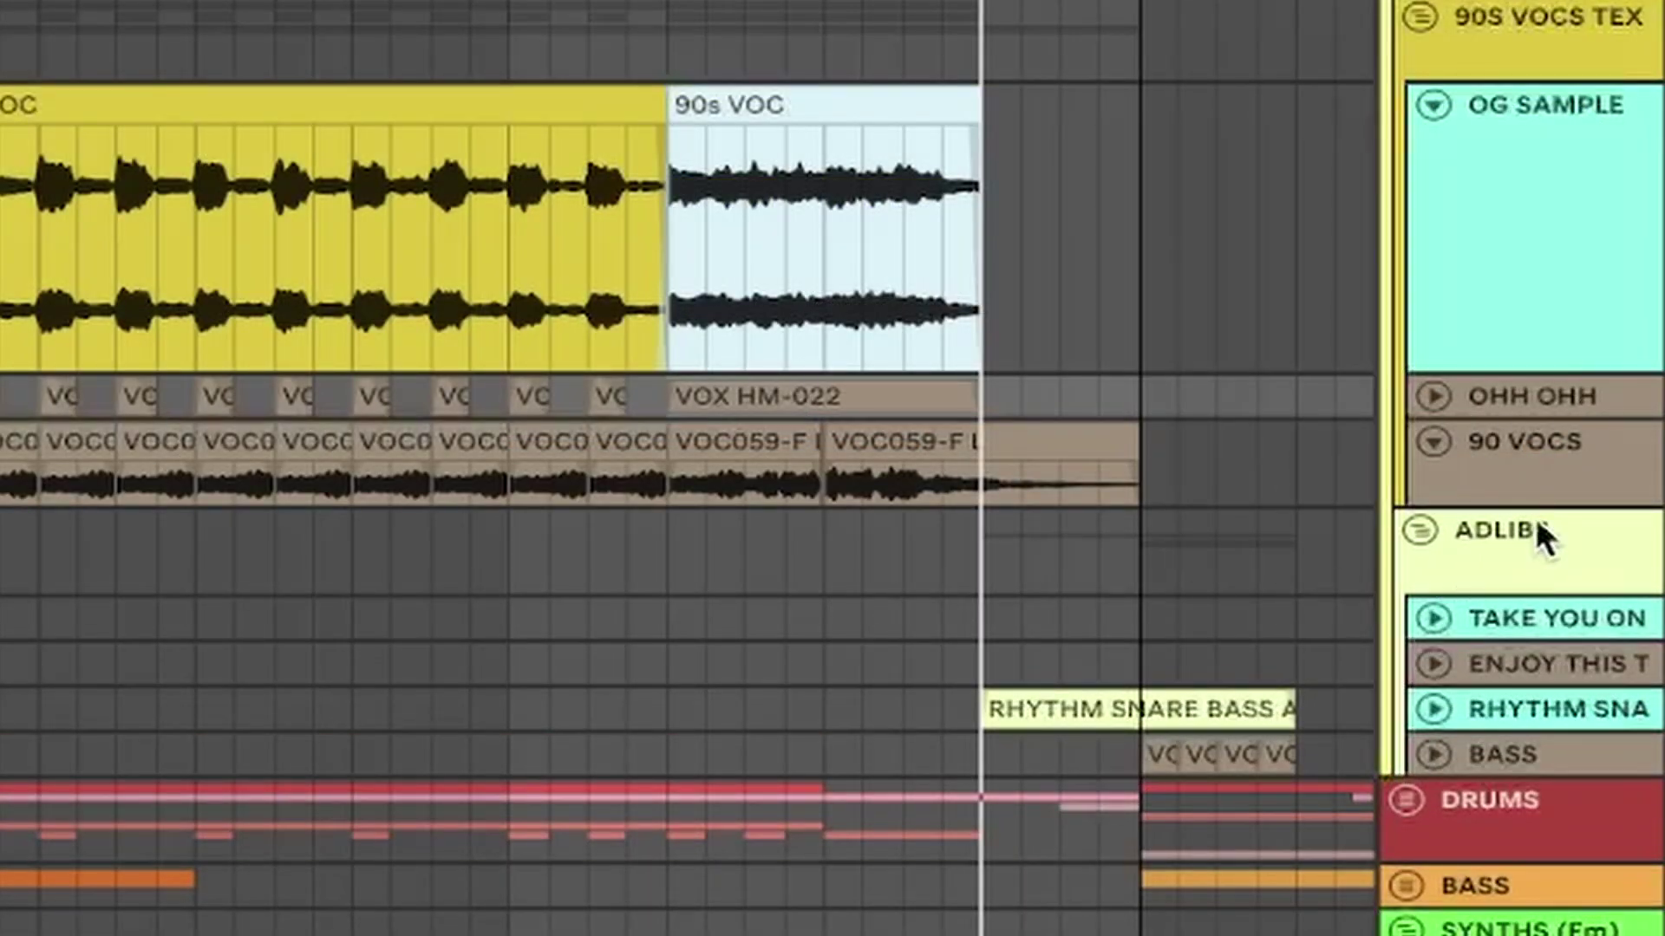
drag(1557, 500, 1557, 794)
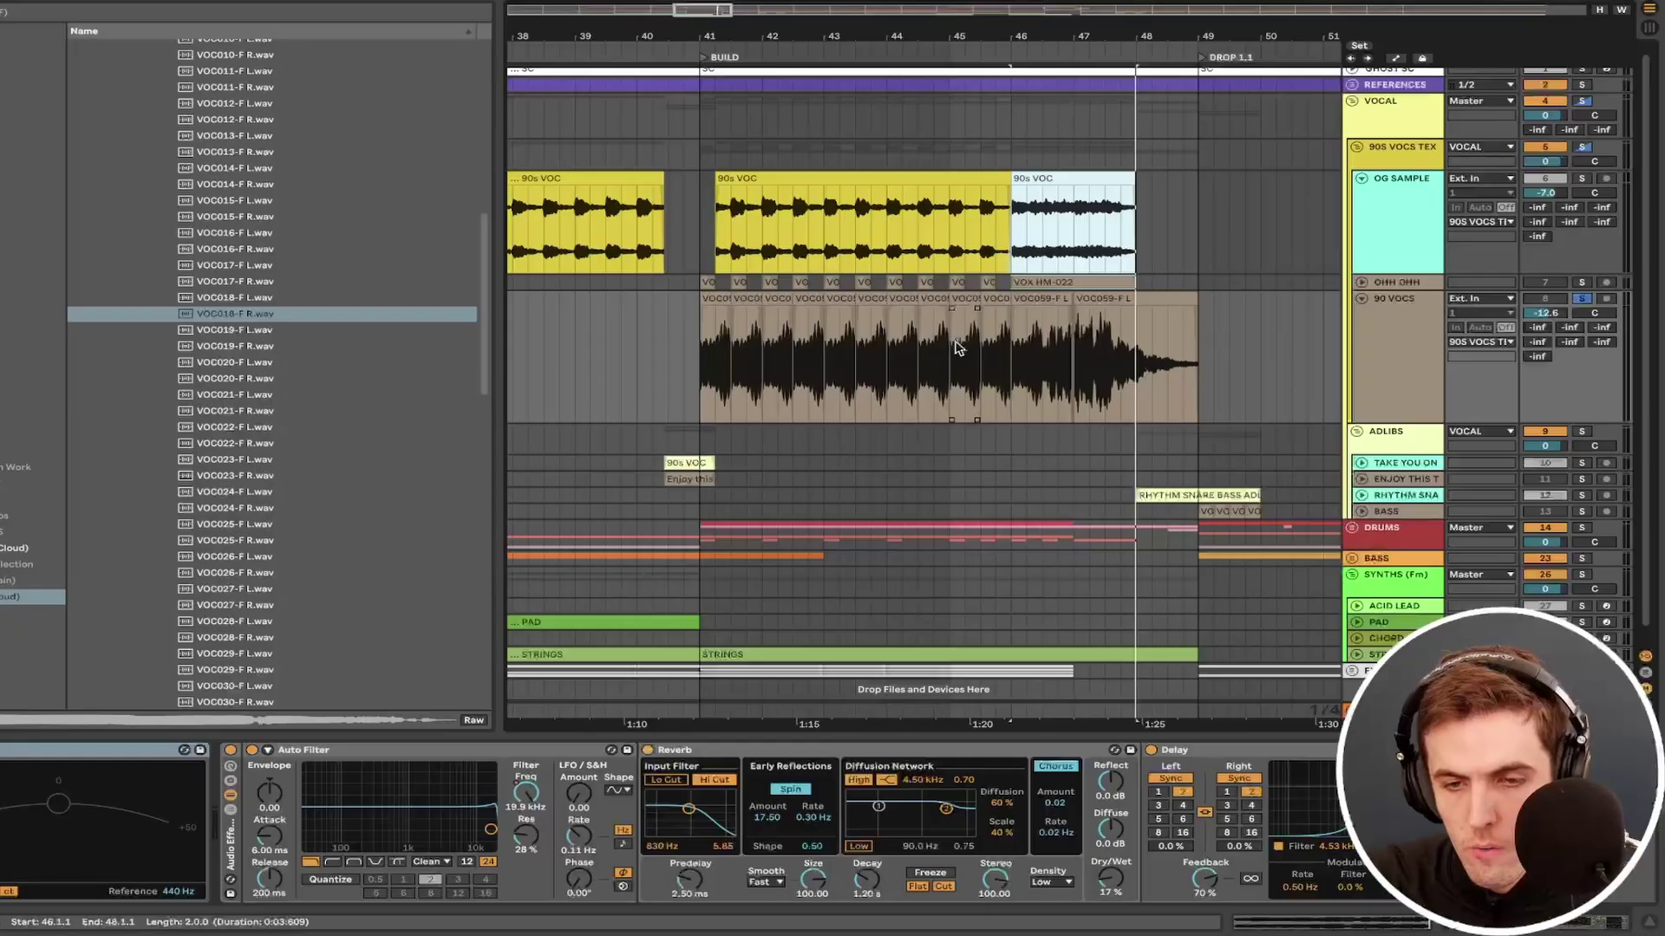
drag(730, 364, 707, 299)
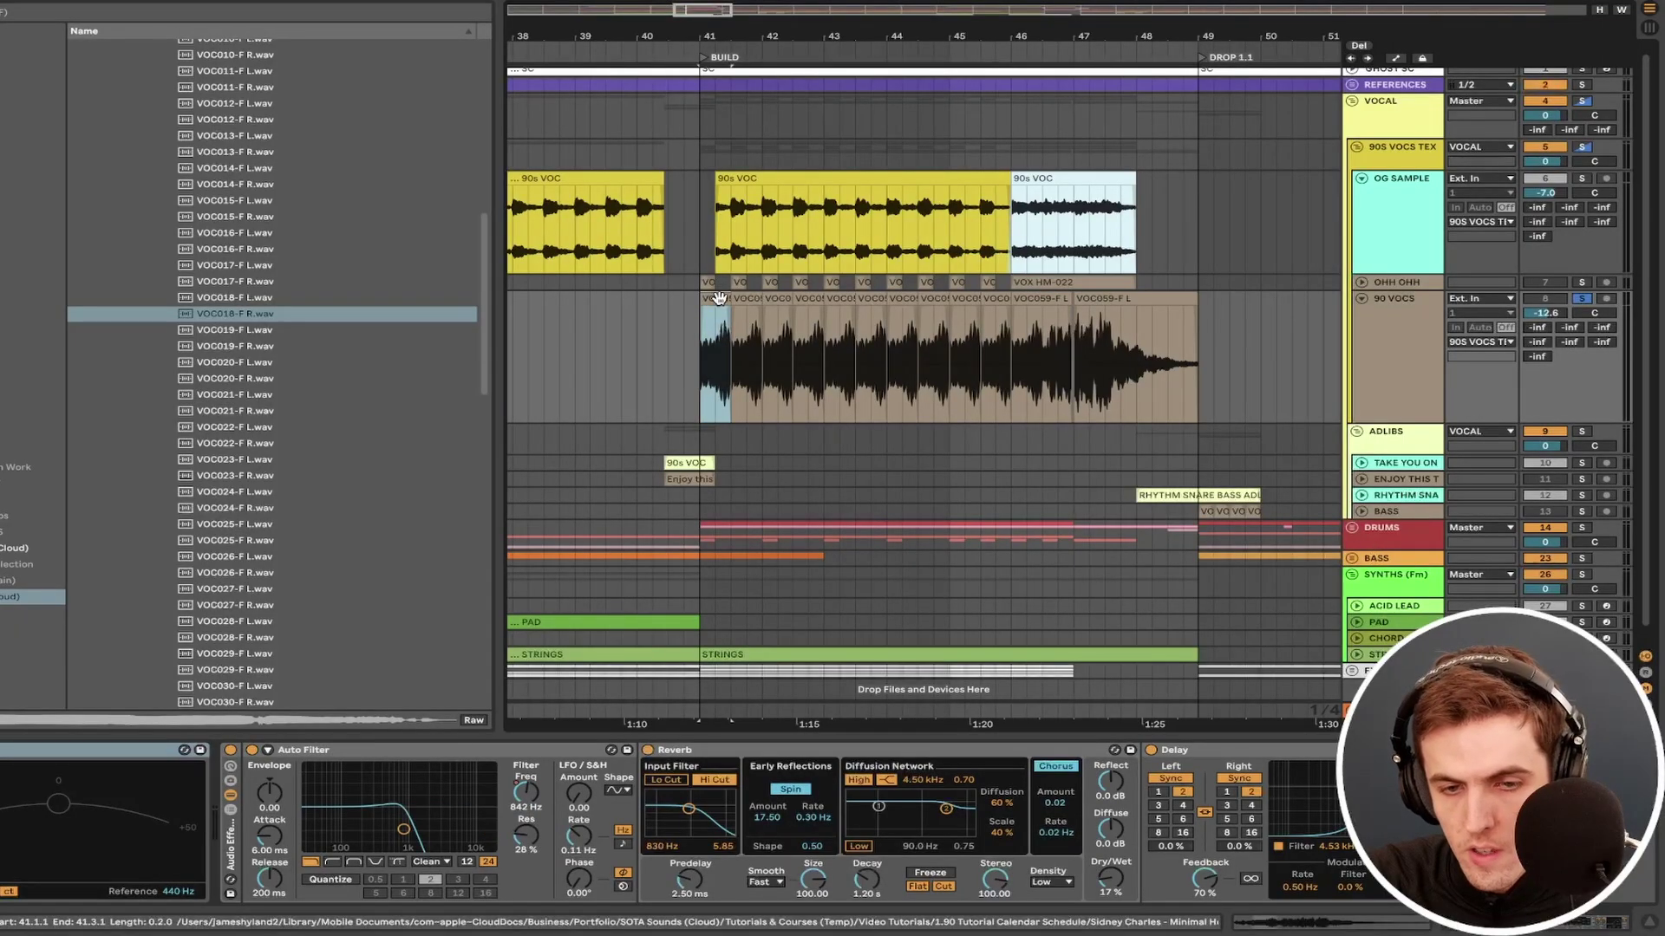
scroll(719, 298, up, 5)
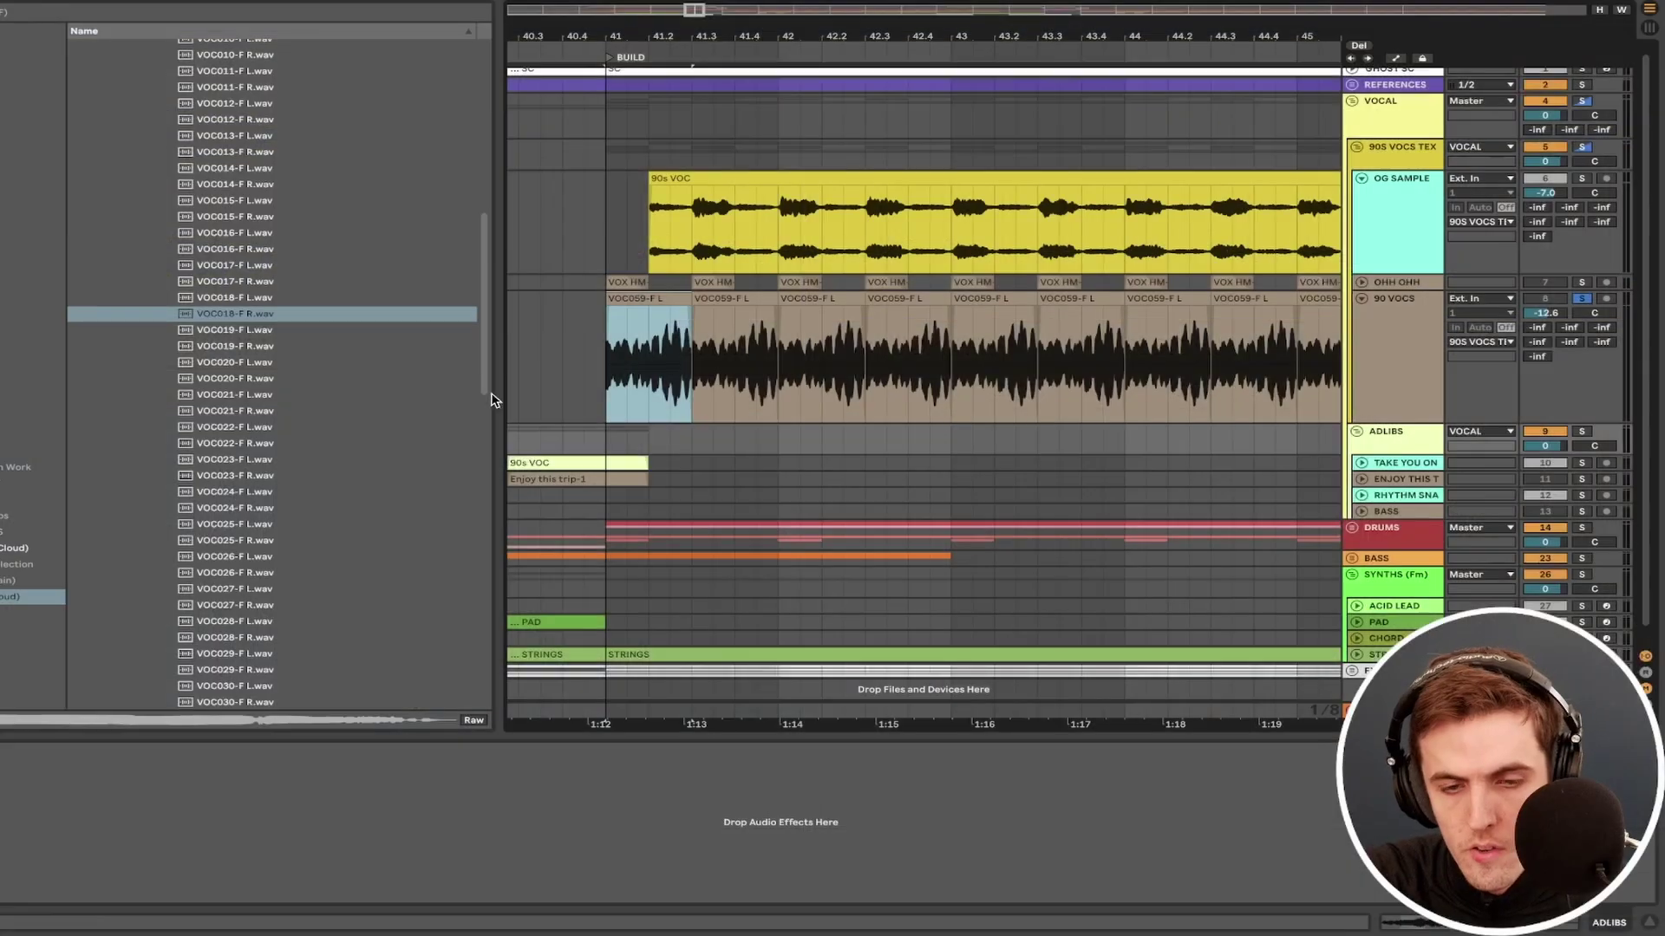
scroll(640, 347, up, 5)
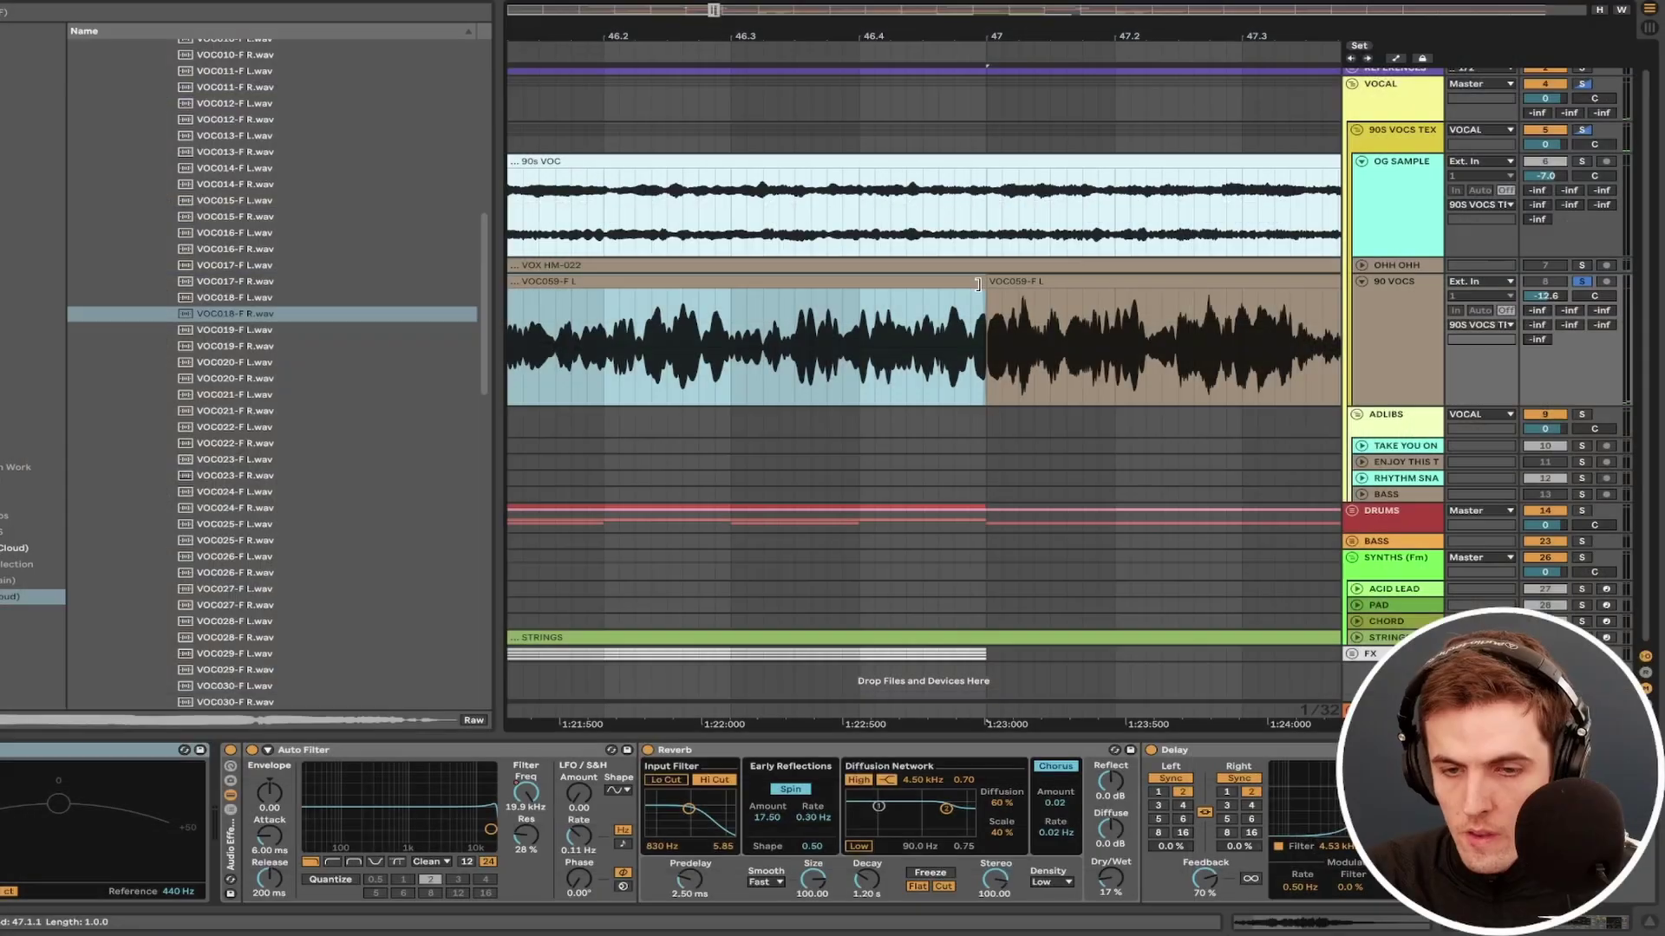
Step: Extend the VOC059-F L clip at bar 46 over the one following it and trim its end to bar 49
click(977, 284)
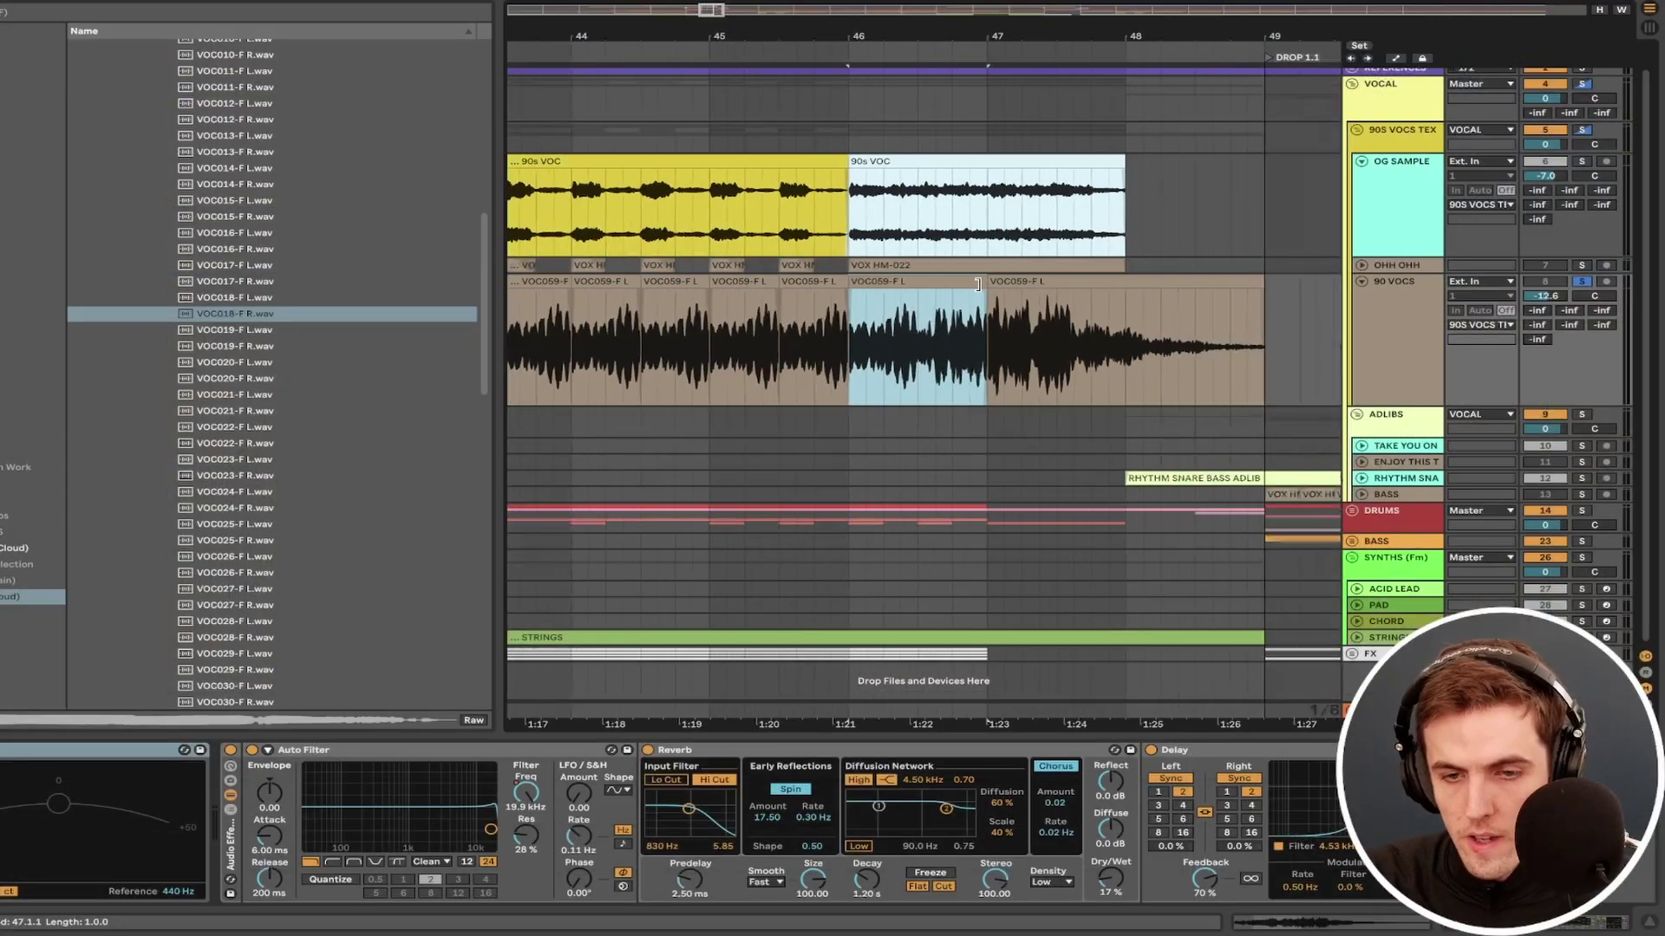
drag(977, 284, 975, 285)
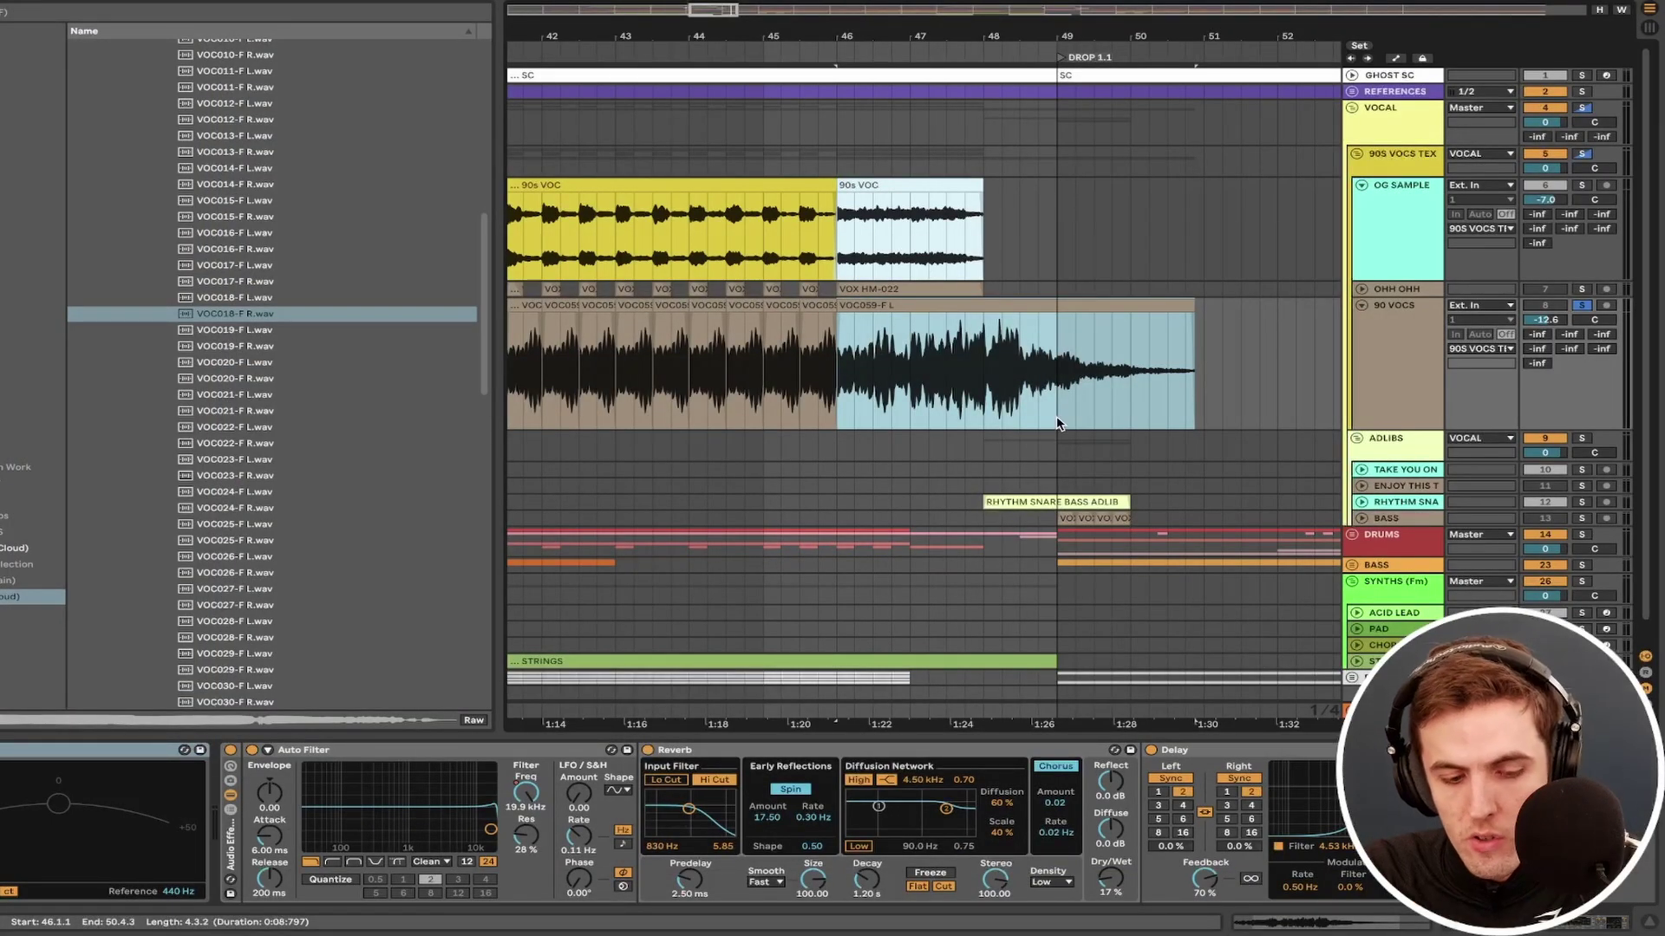
mouse_move(1194, 305)
mouse_down()
mouse_move(1270, 305)
mouse_move(1180, 305)
mouse_up()
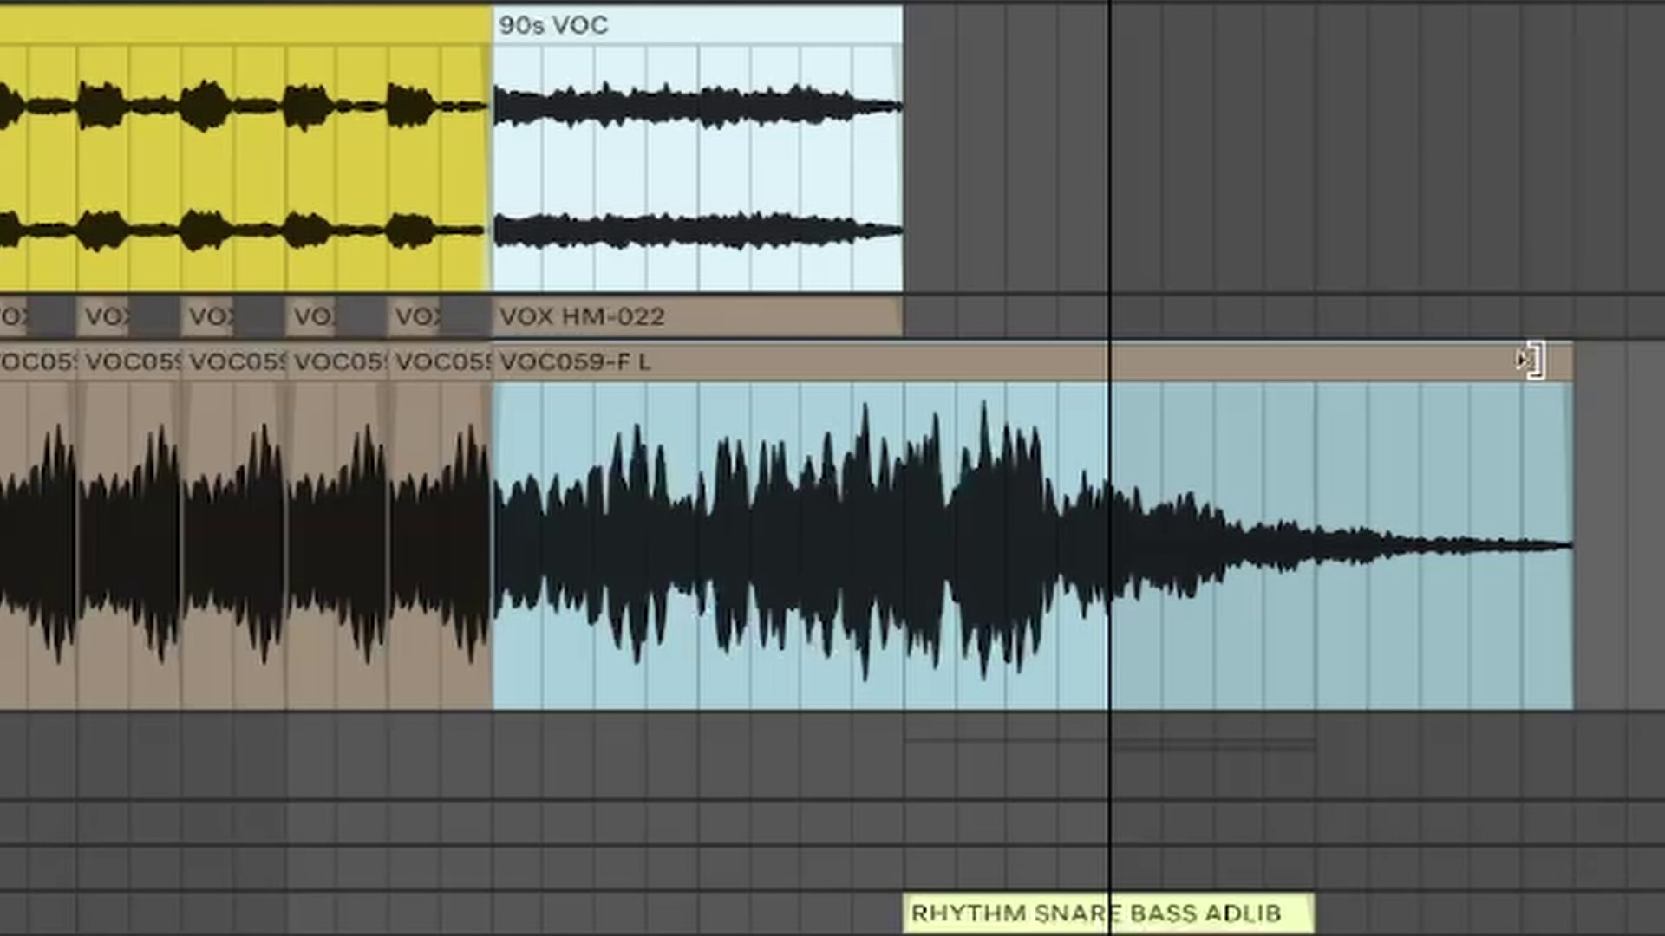
drag(1527, 361, 1371, 408)
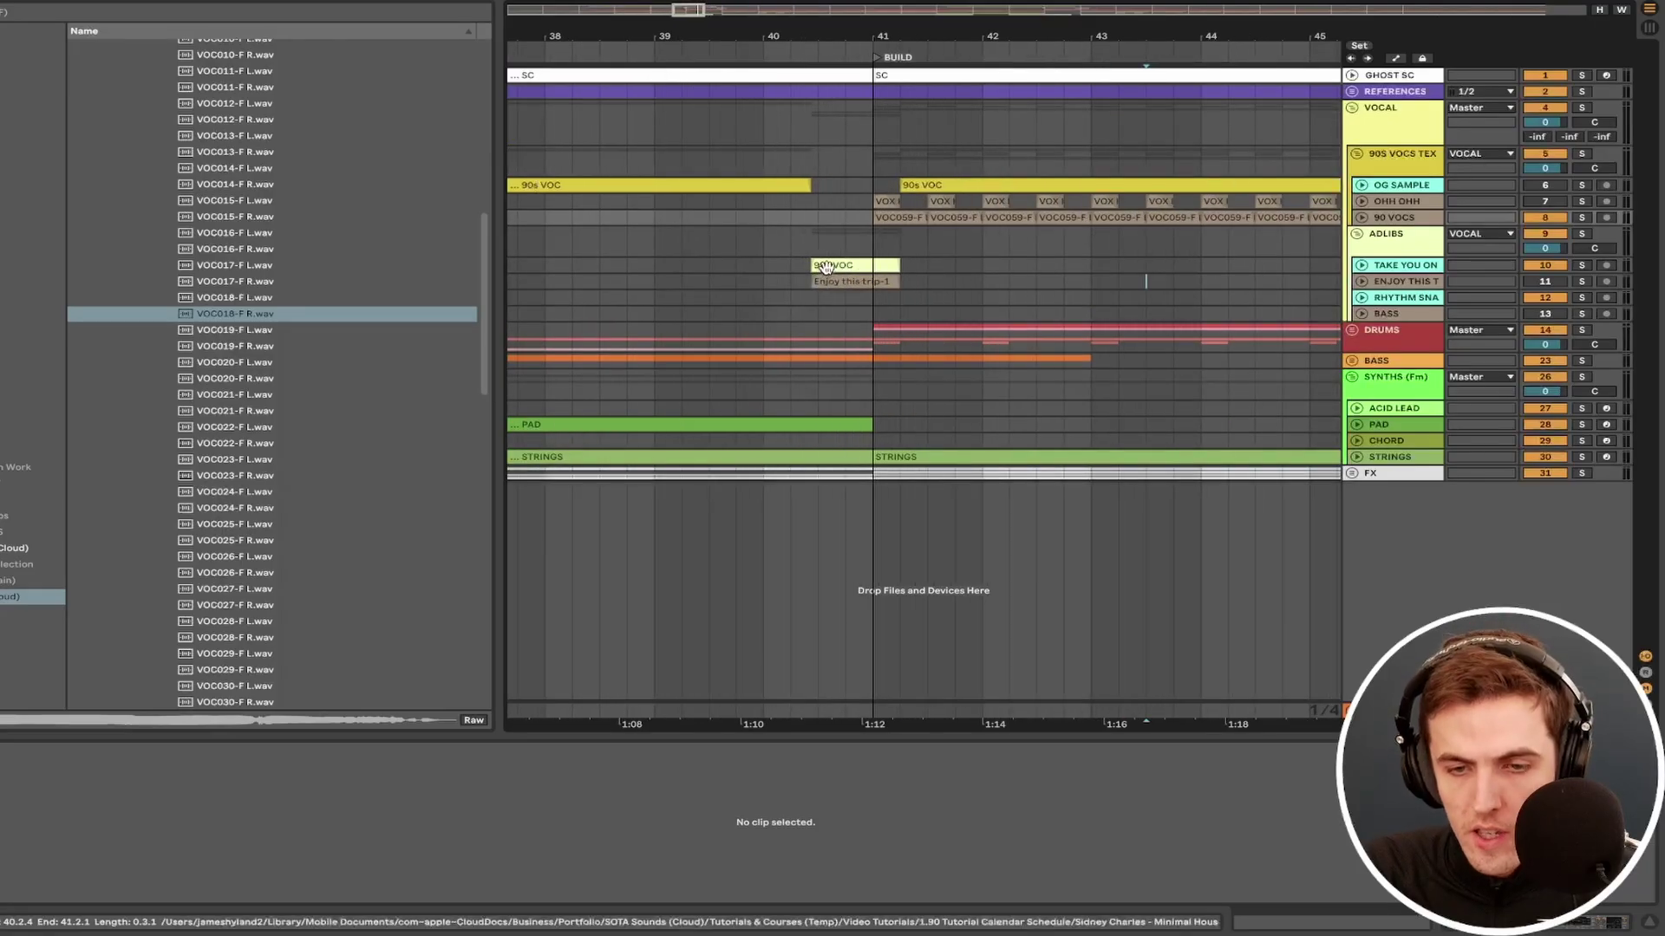
Step: Inspect the 90s VOC adlib clip on the TAKE YOU ON track and place the play position at its start
click(828, 264)
key(minus)
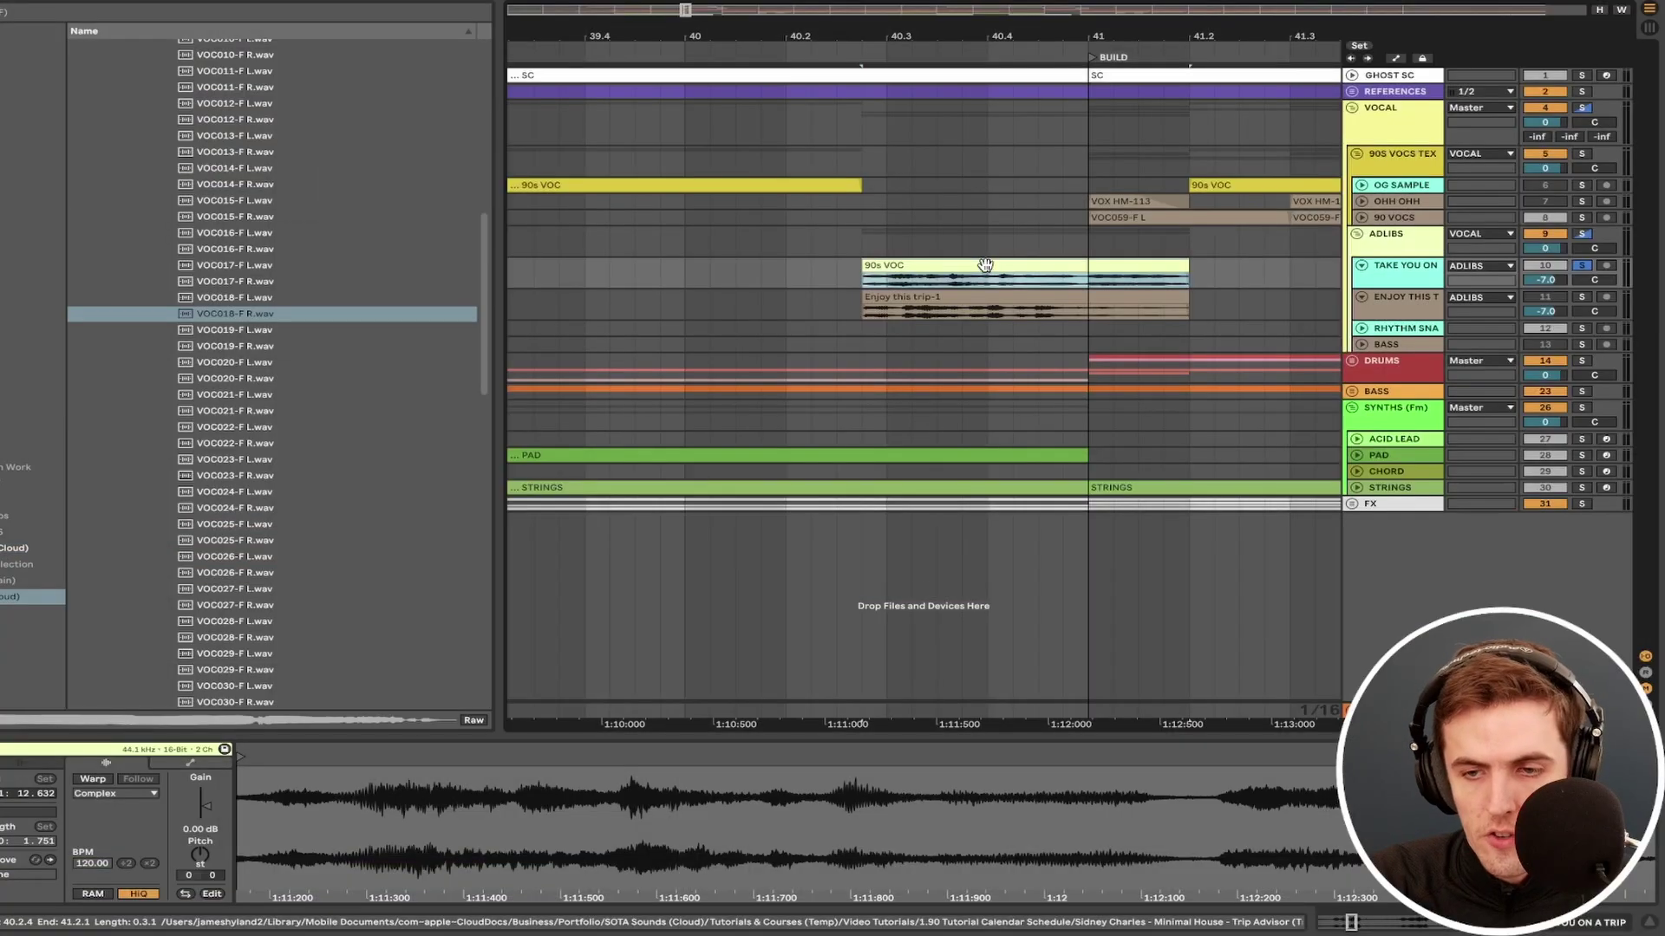
scroll(1012, 281, down, 5)
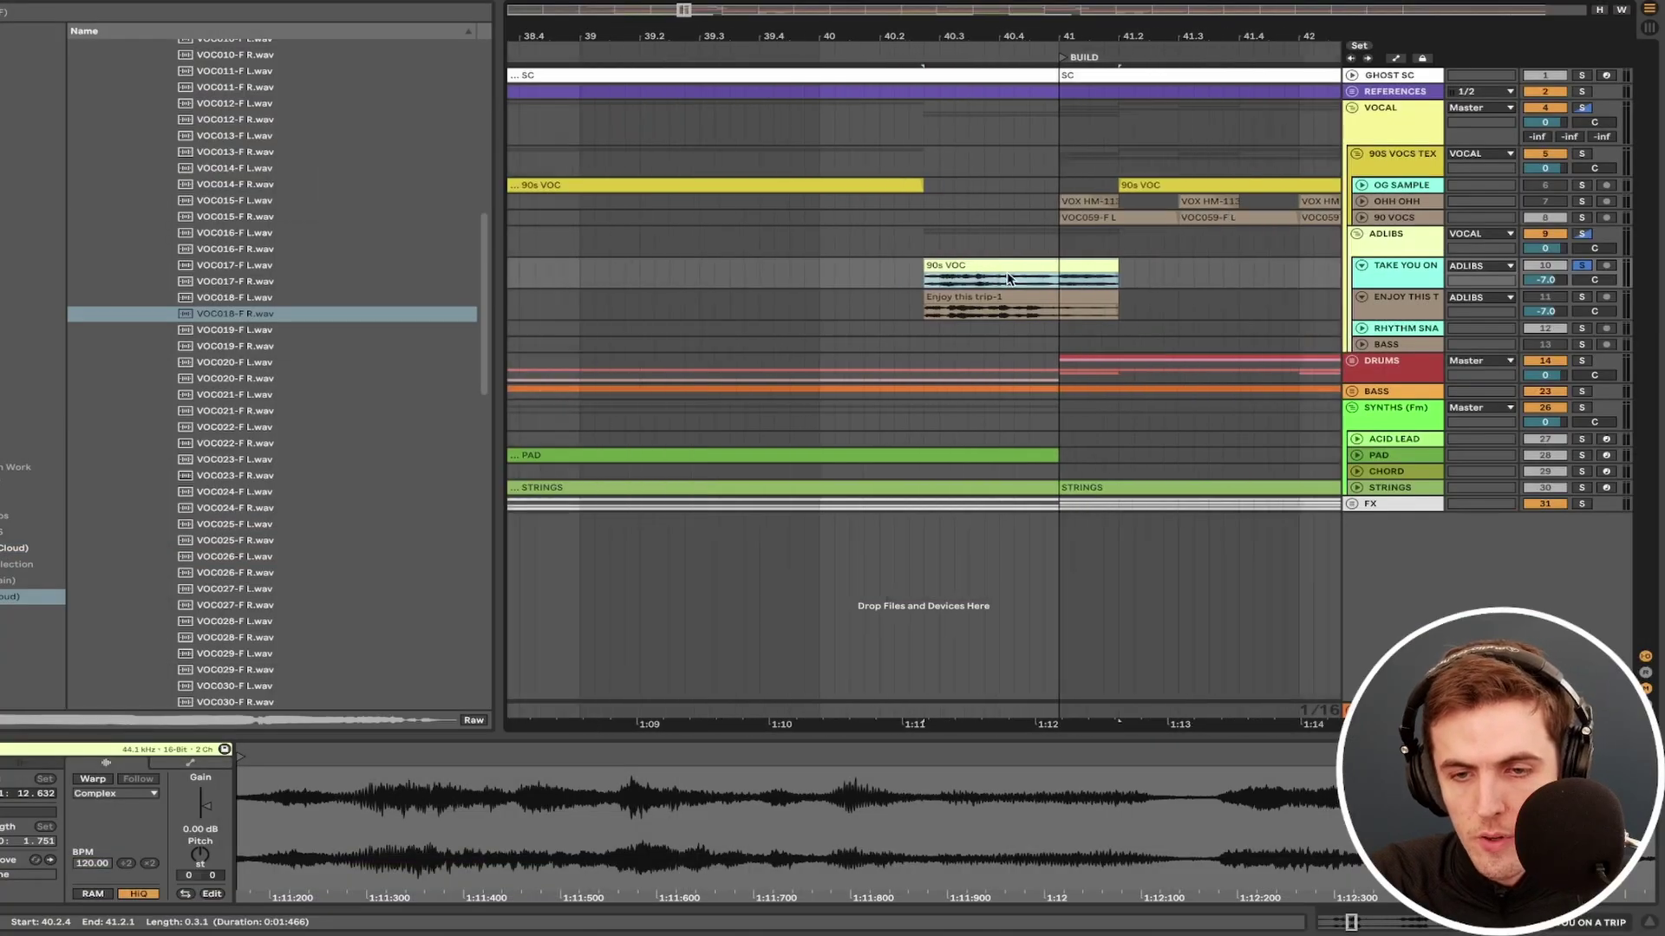
scroll(1014, 285, up, 7)
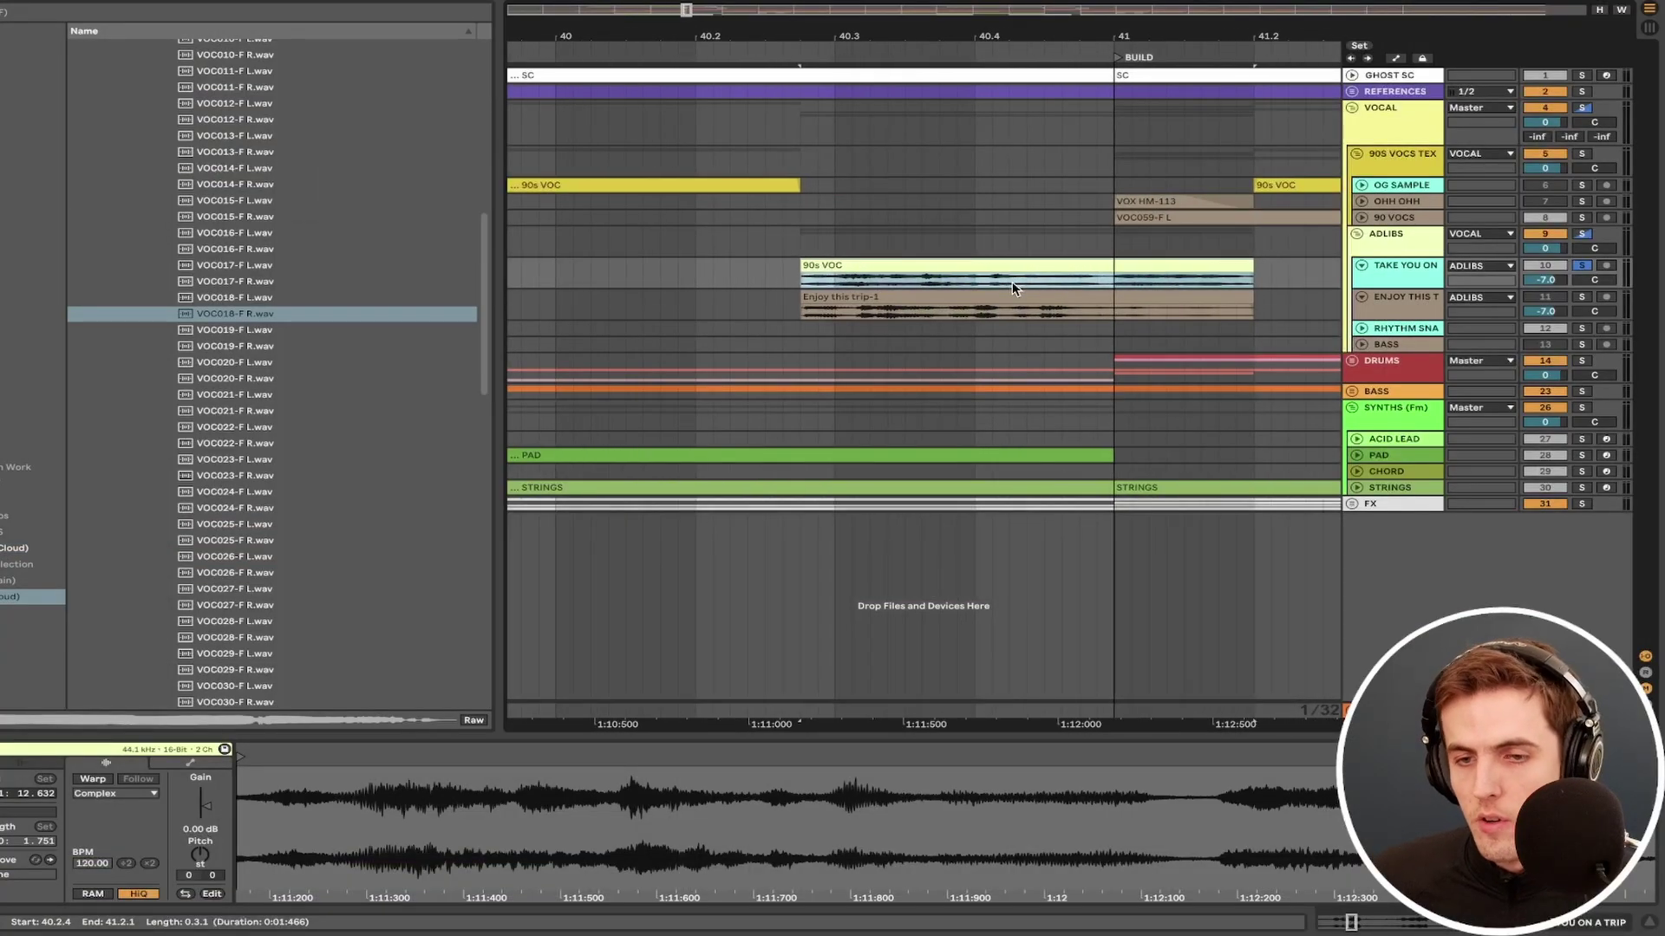
click(780, 335)
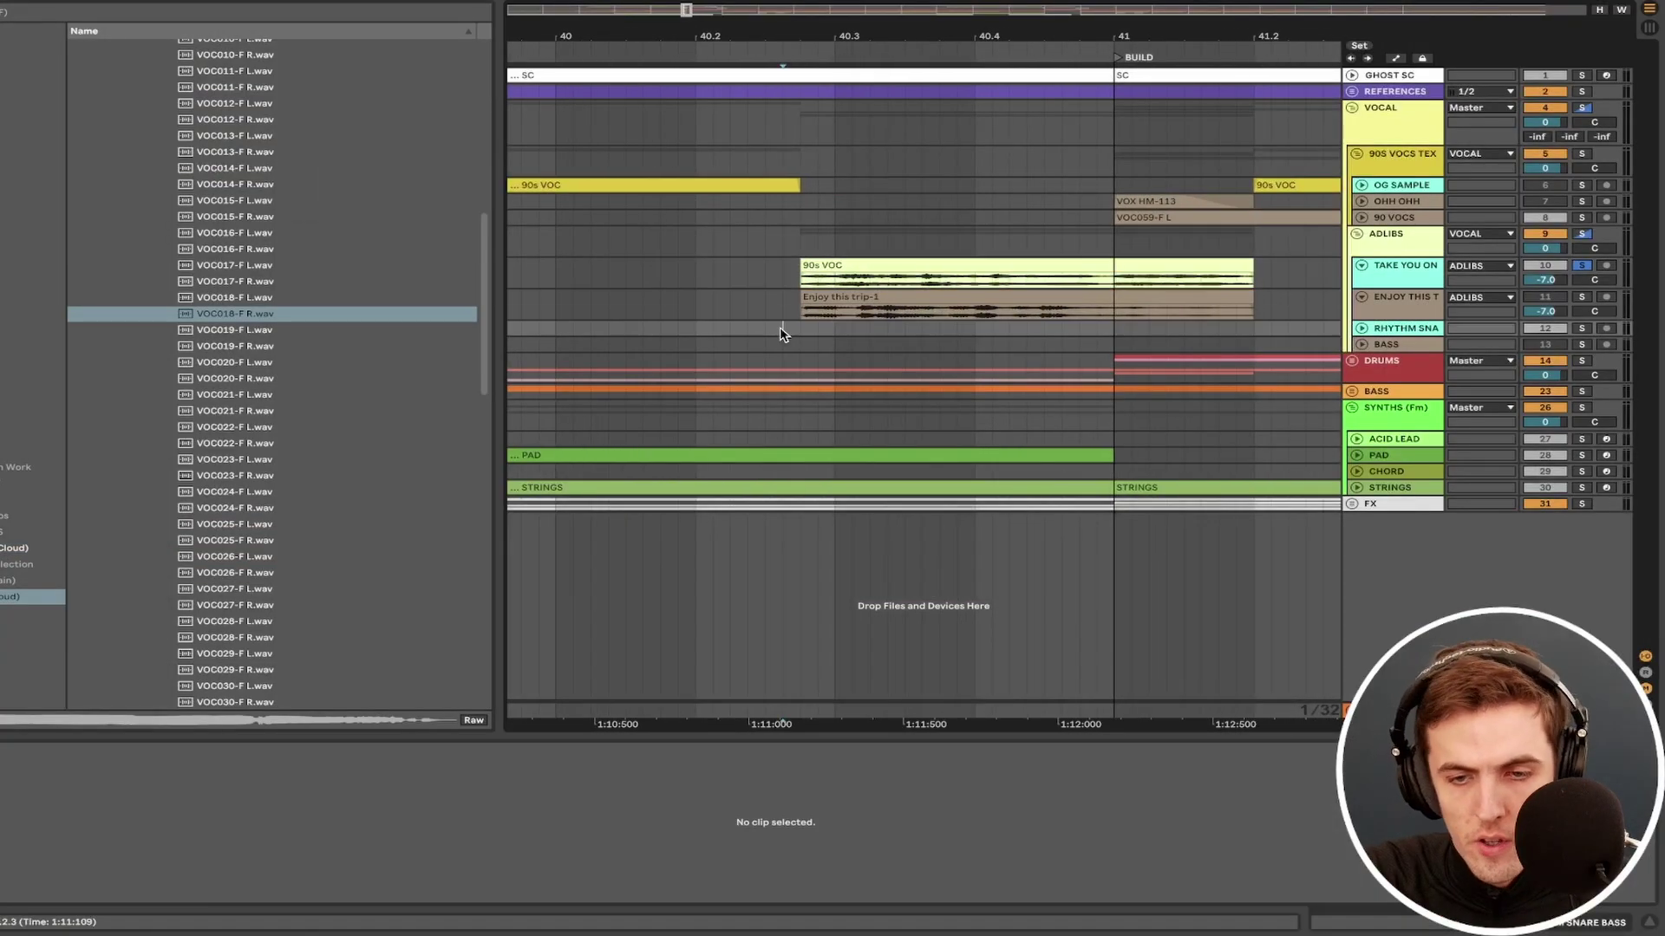
click(730, 315)
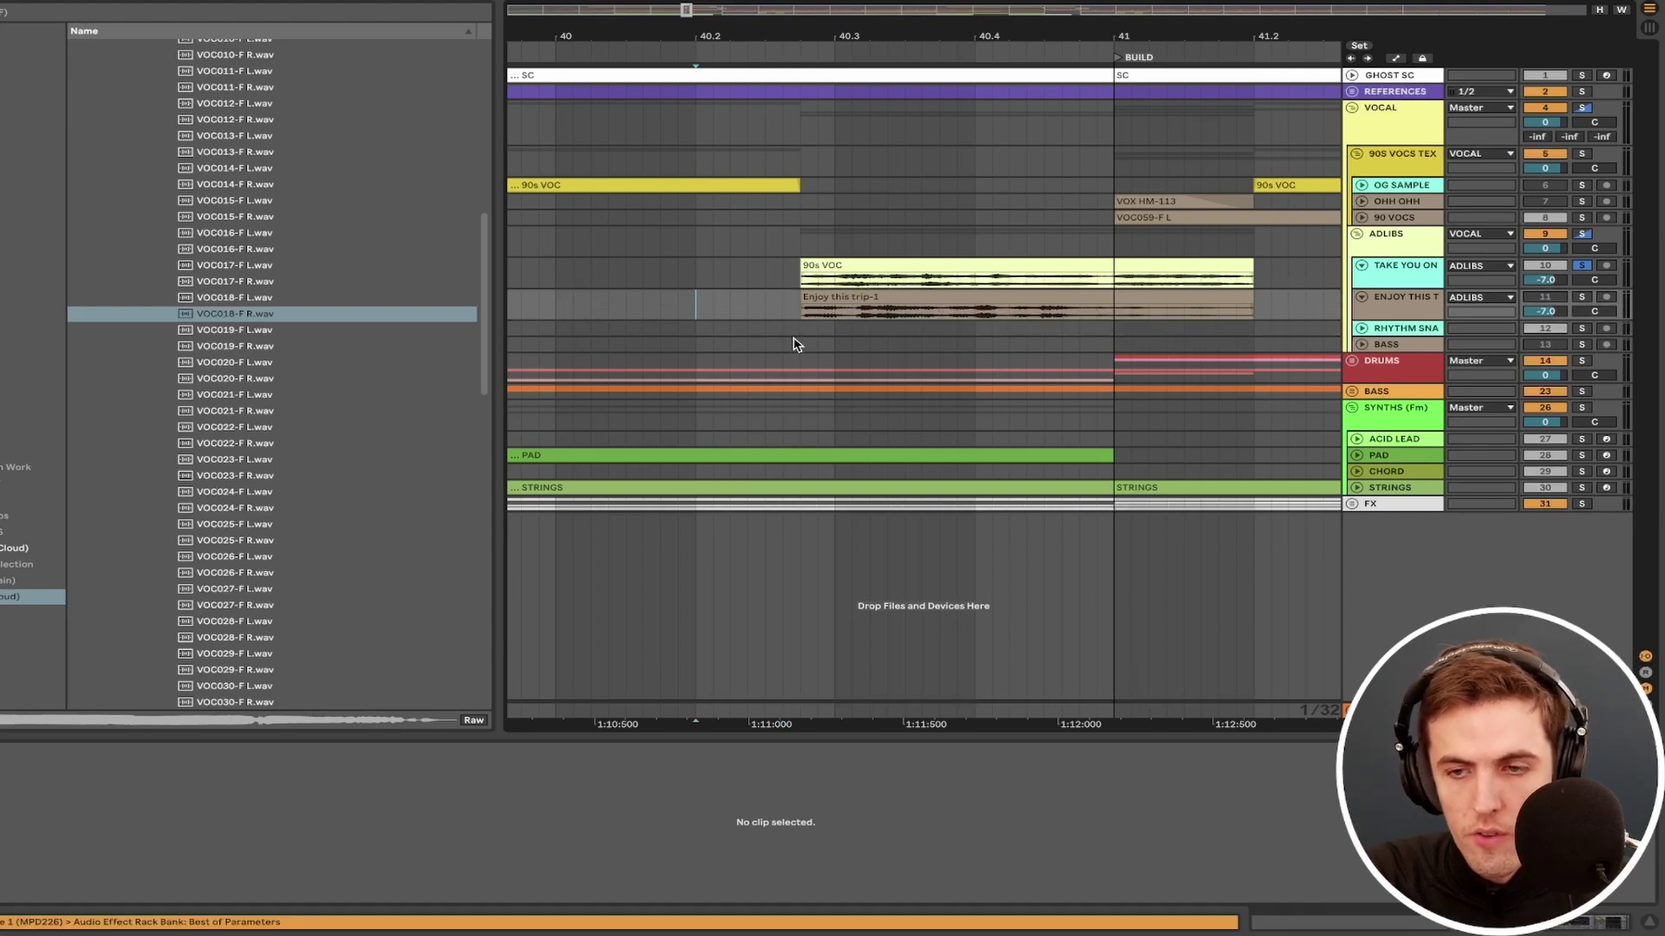
click(798, 344)
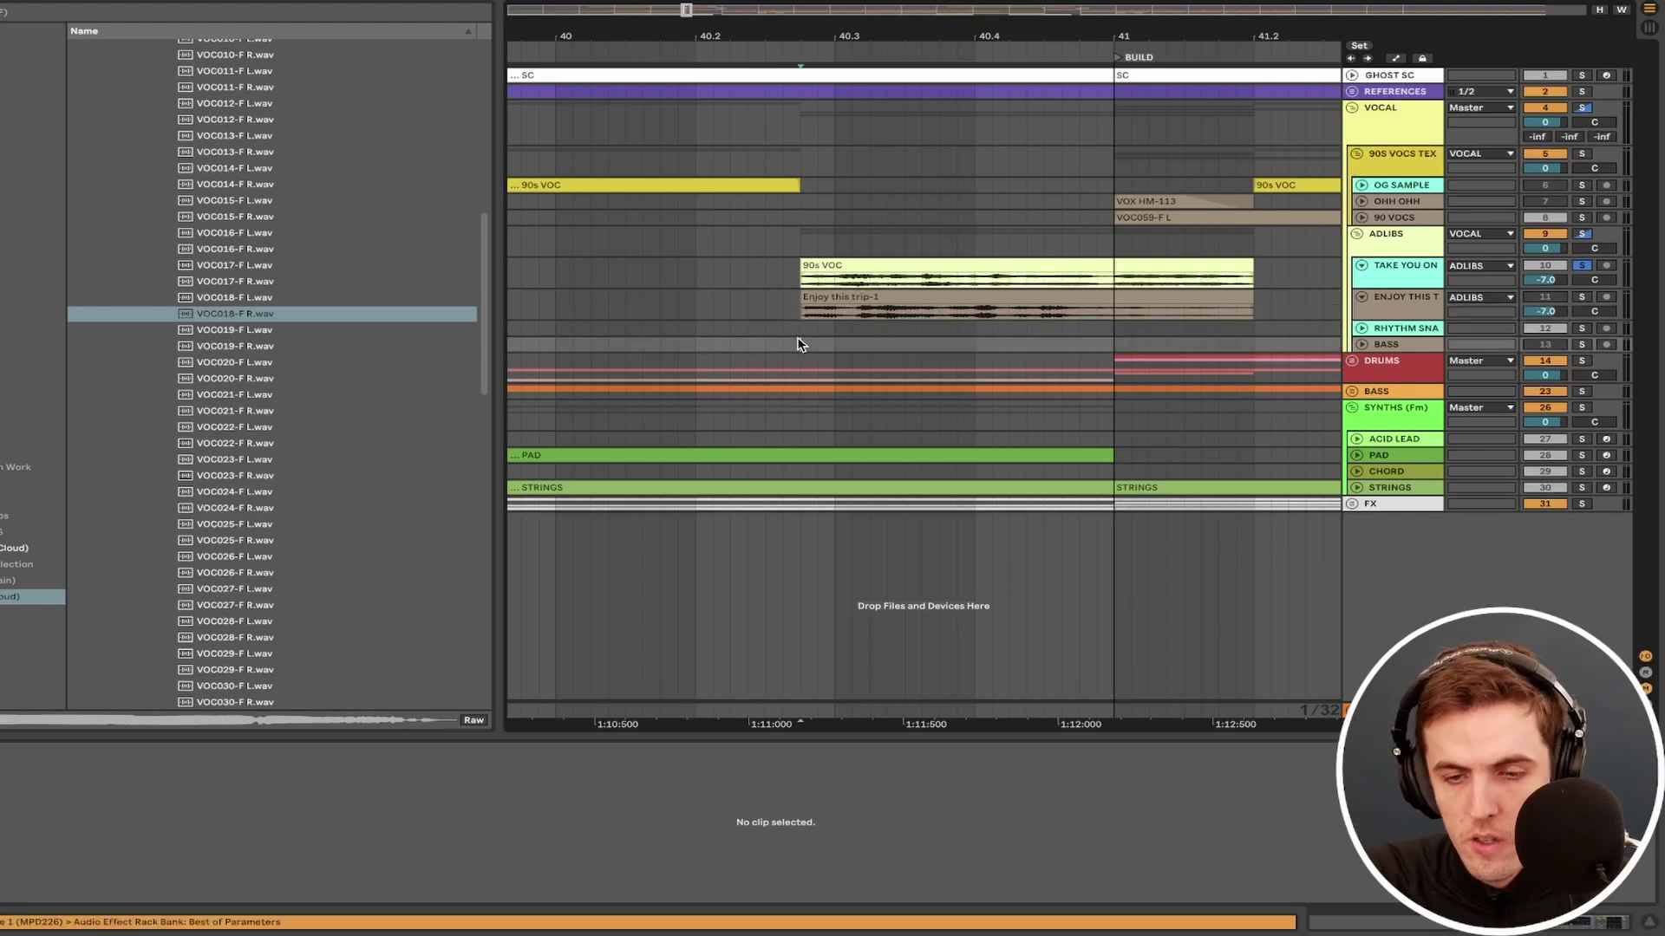
Step: Solo the ENJOY THIS T track and play its Enjoy this trip-1 clip
click(884, 297)
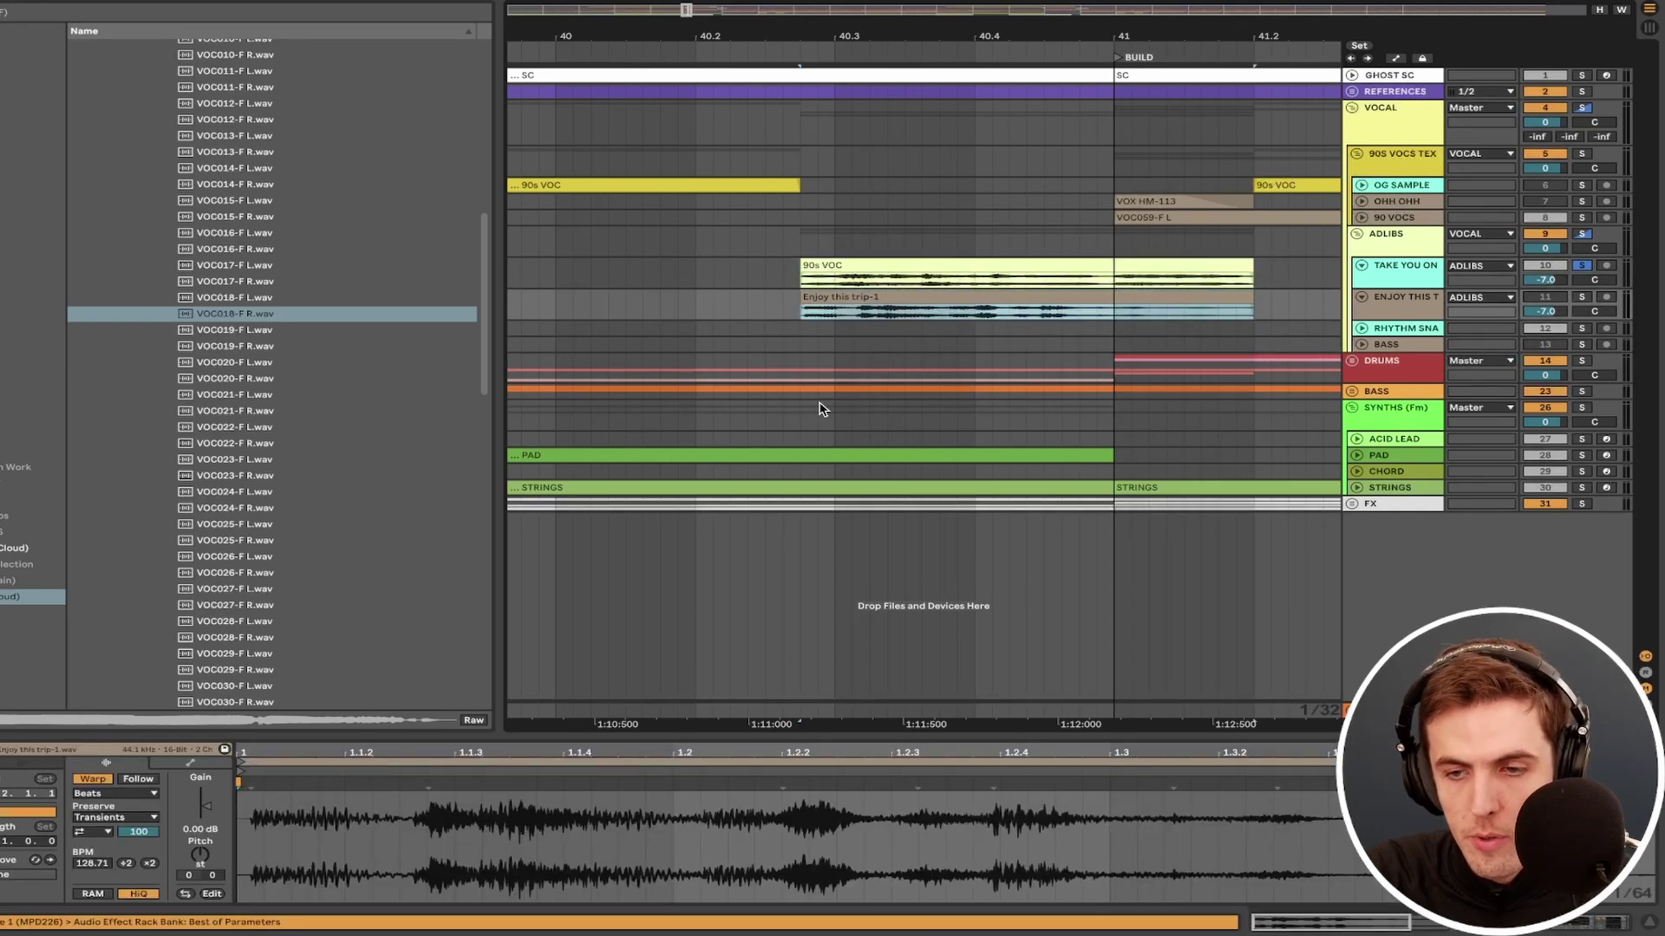
click(1578, 299)
key(space)
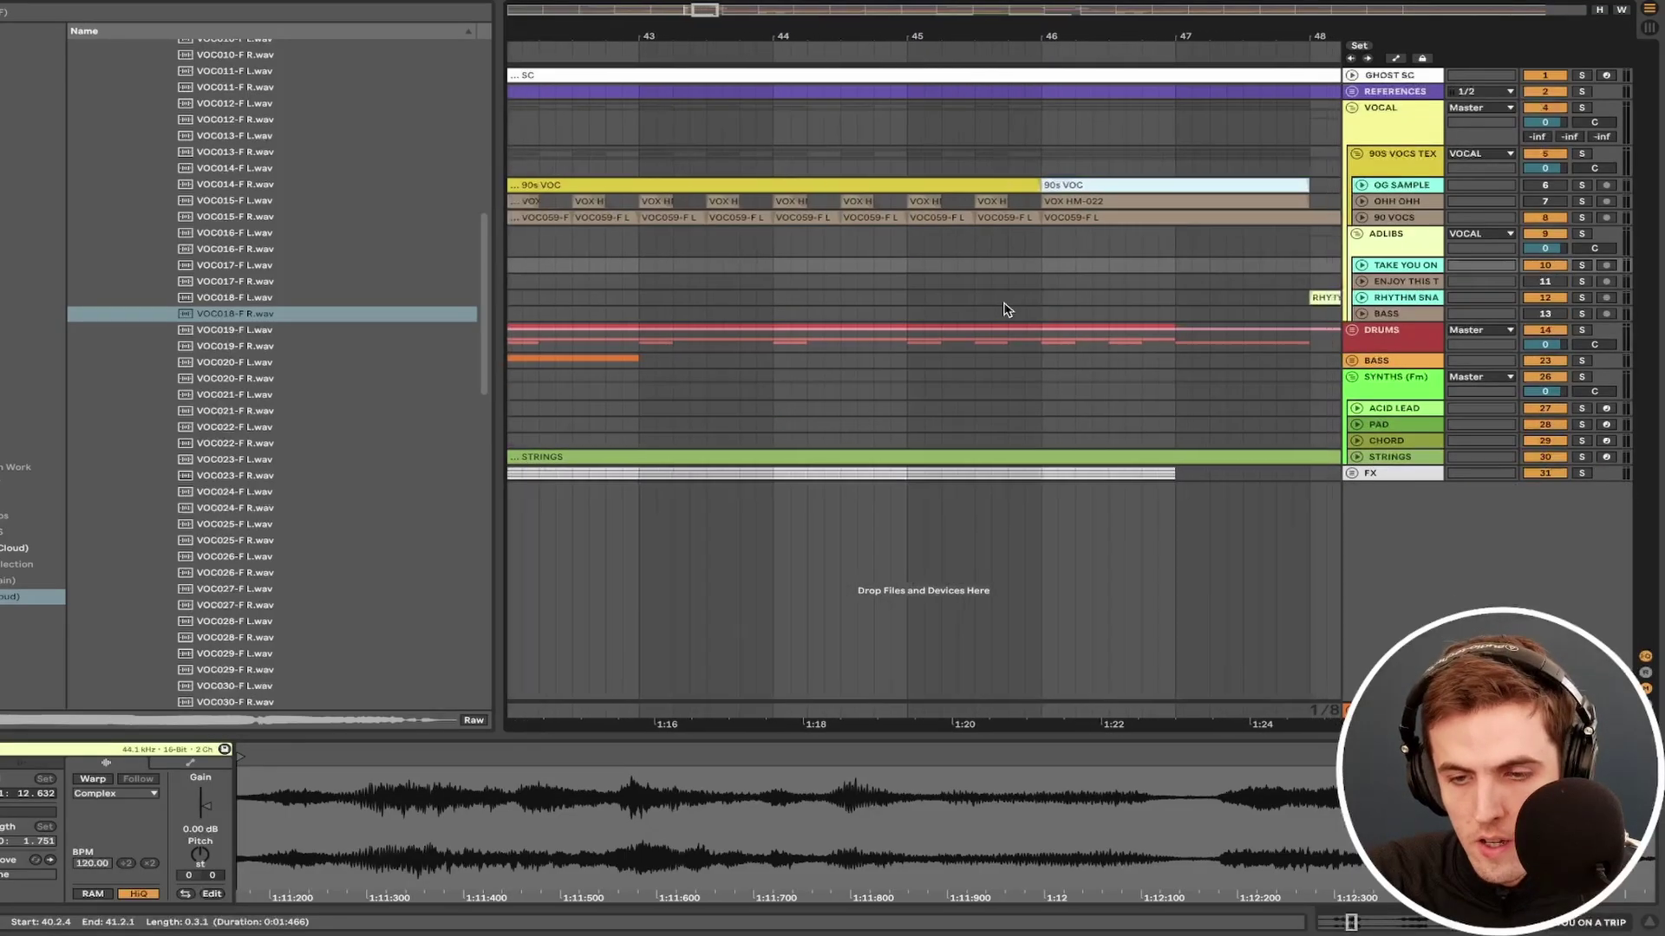
Step: Unfold the RHYTHM SNA track, play its RHYTHM SNARE BASS ADLIB clip, and place the play position at DROP 1.1
scroll(1005, 310, down, 5)
click(1088, 297)
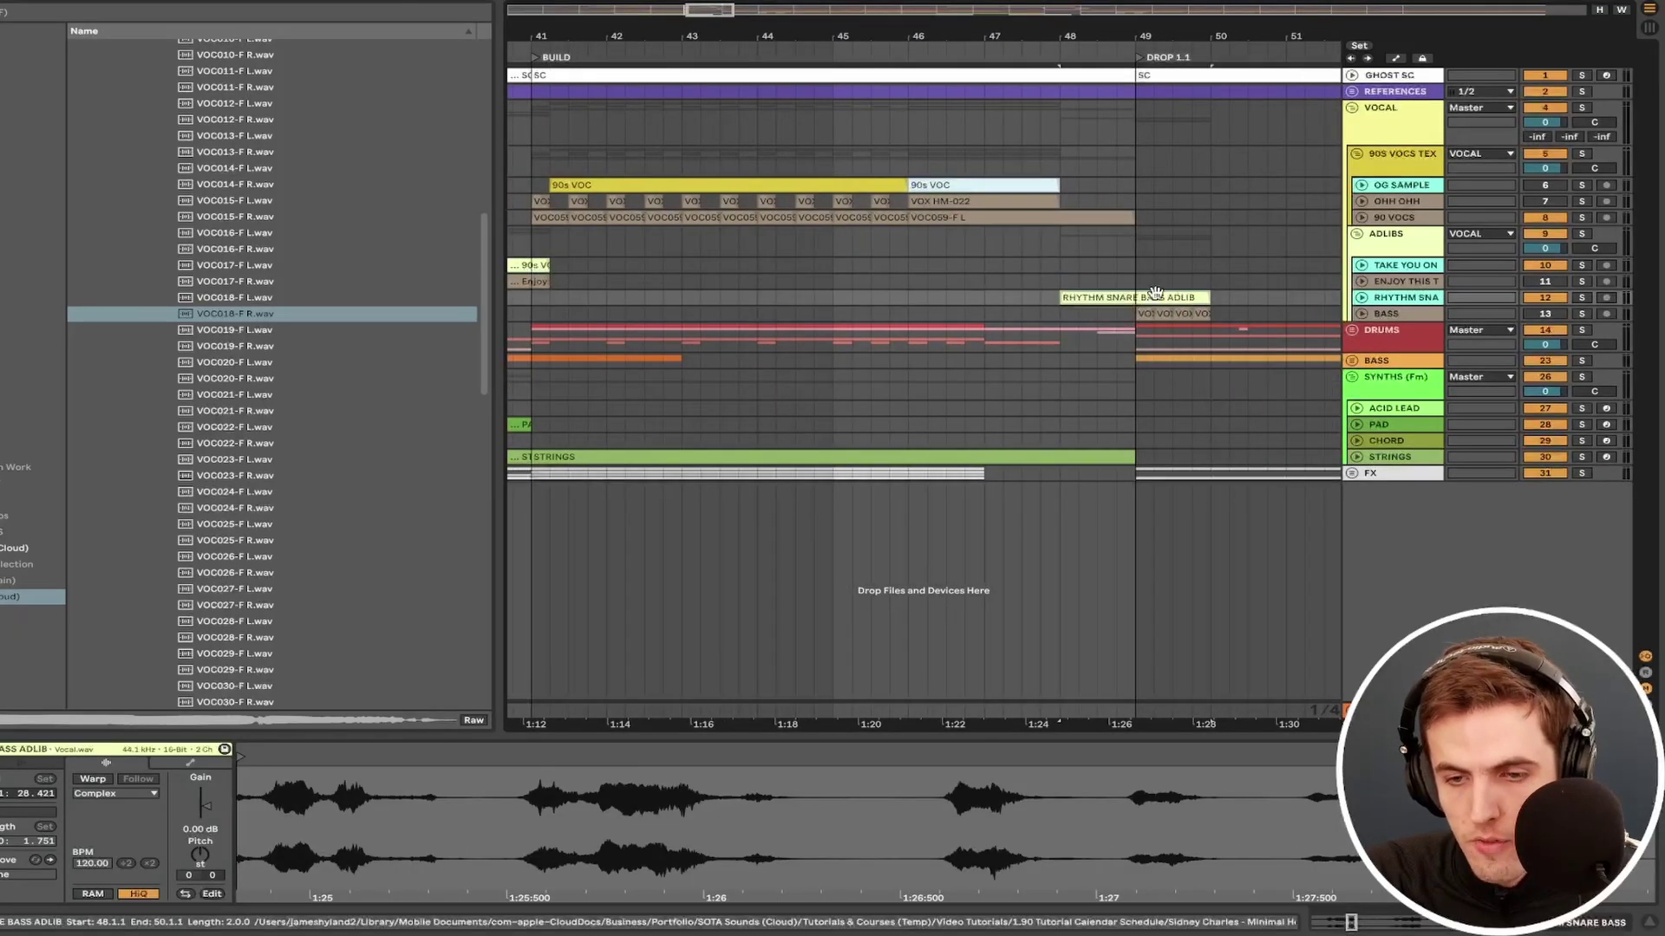
click(1359, 301)
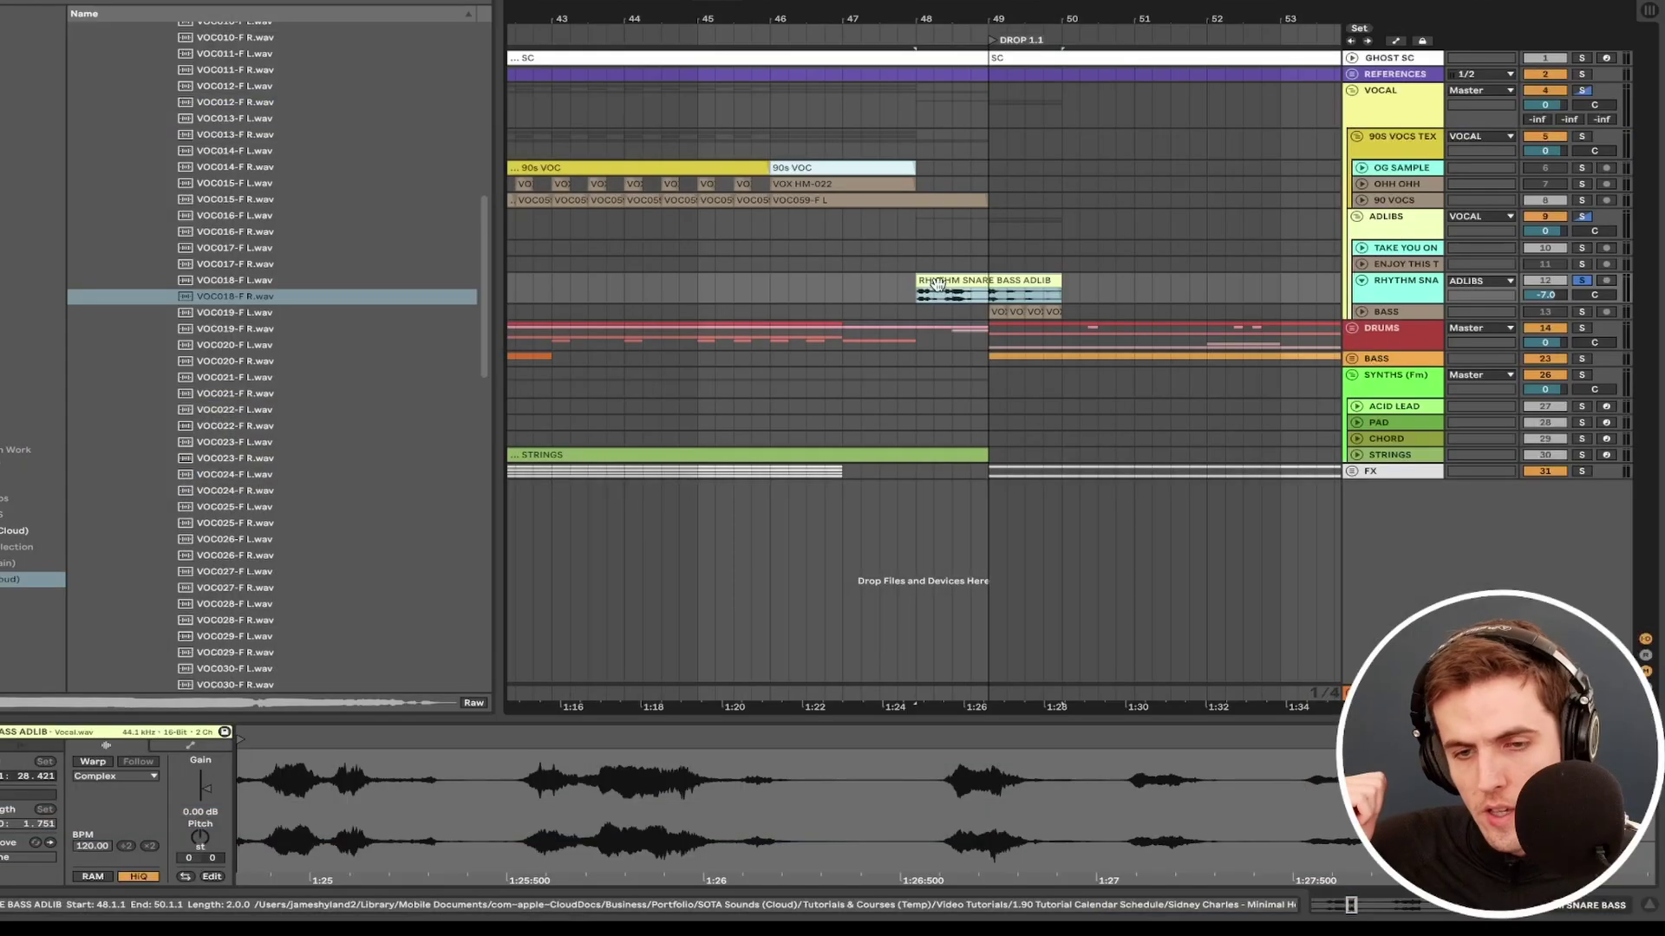
key(space)
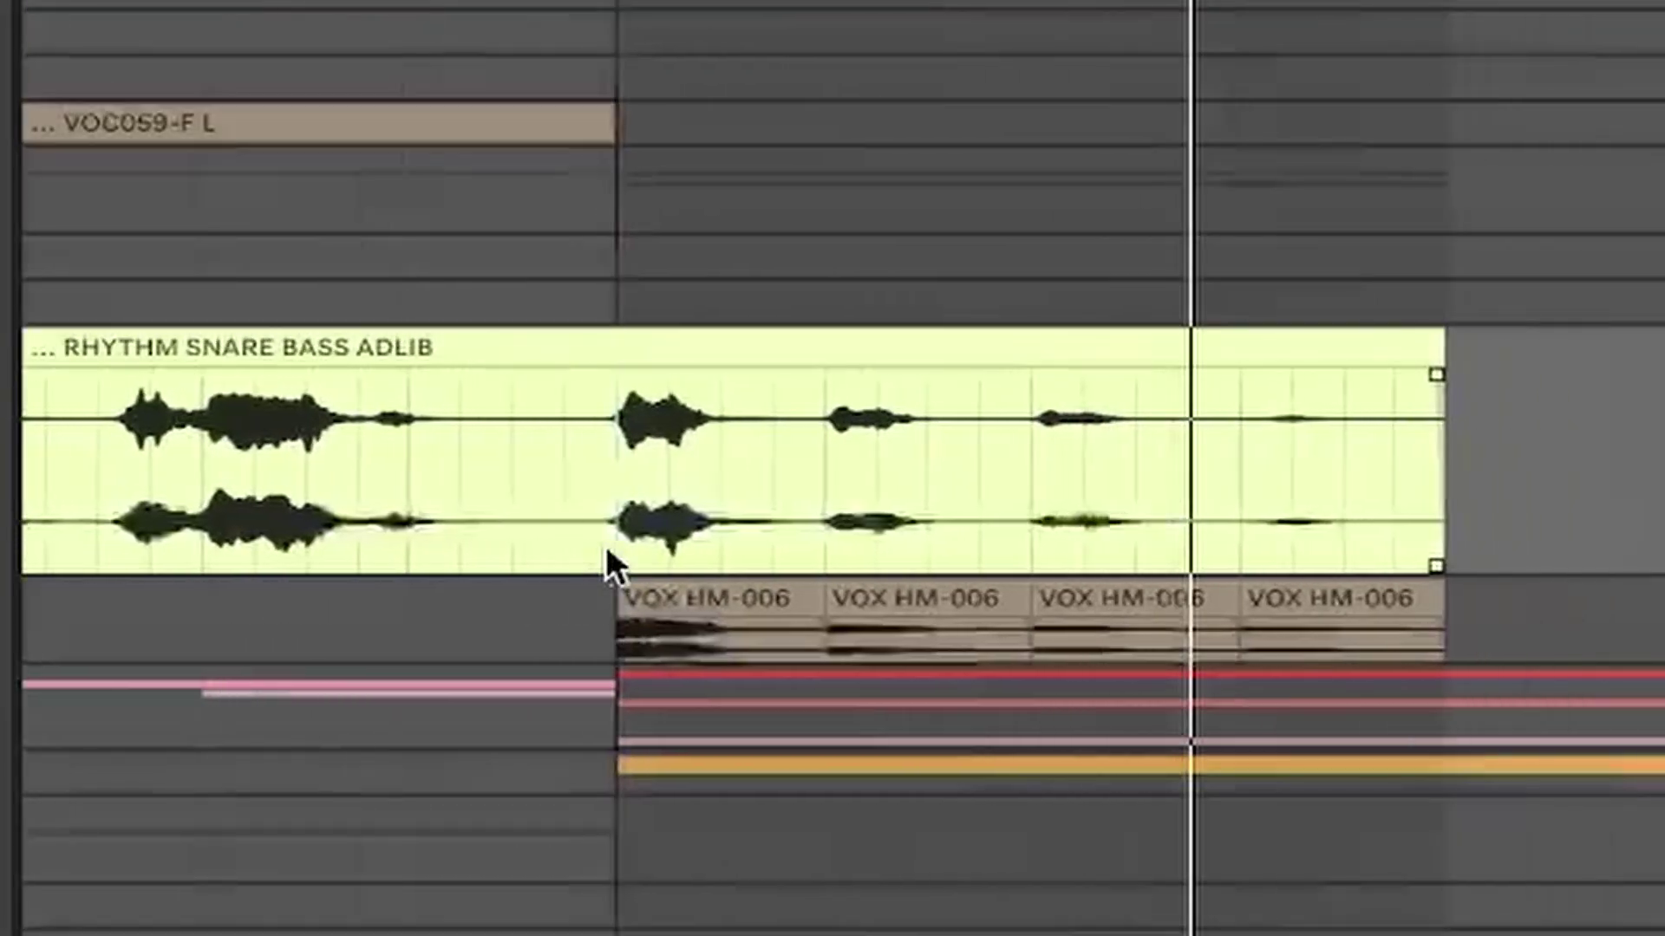
click(691, 345)
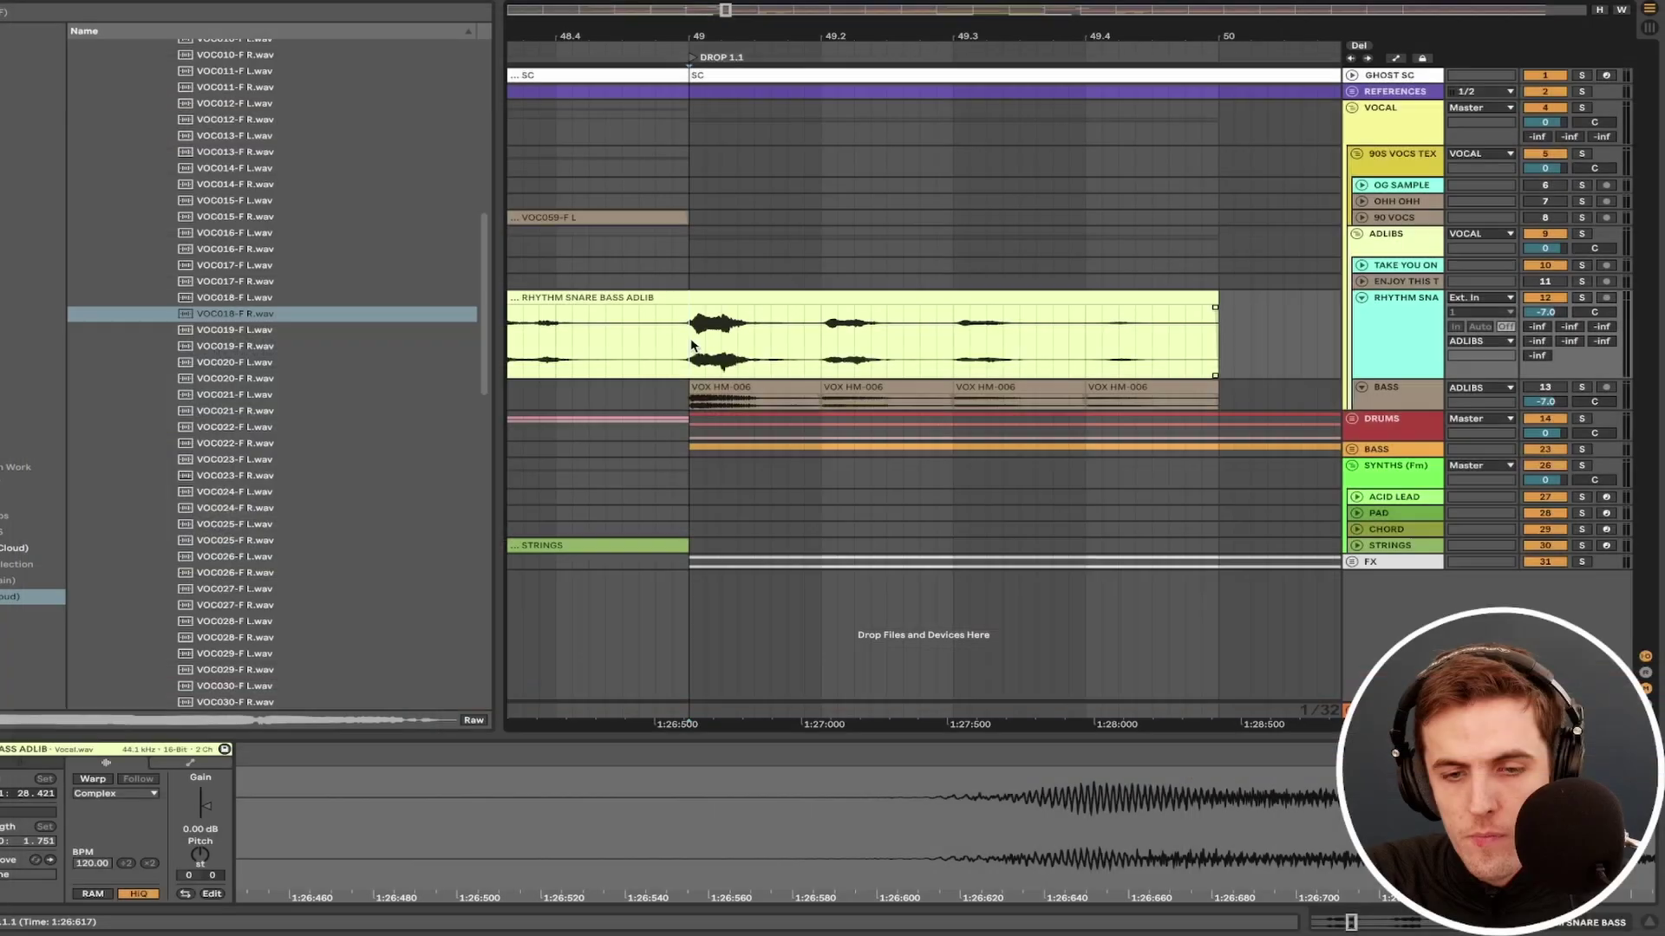
scroll(746, 348, down, 3)
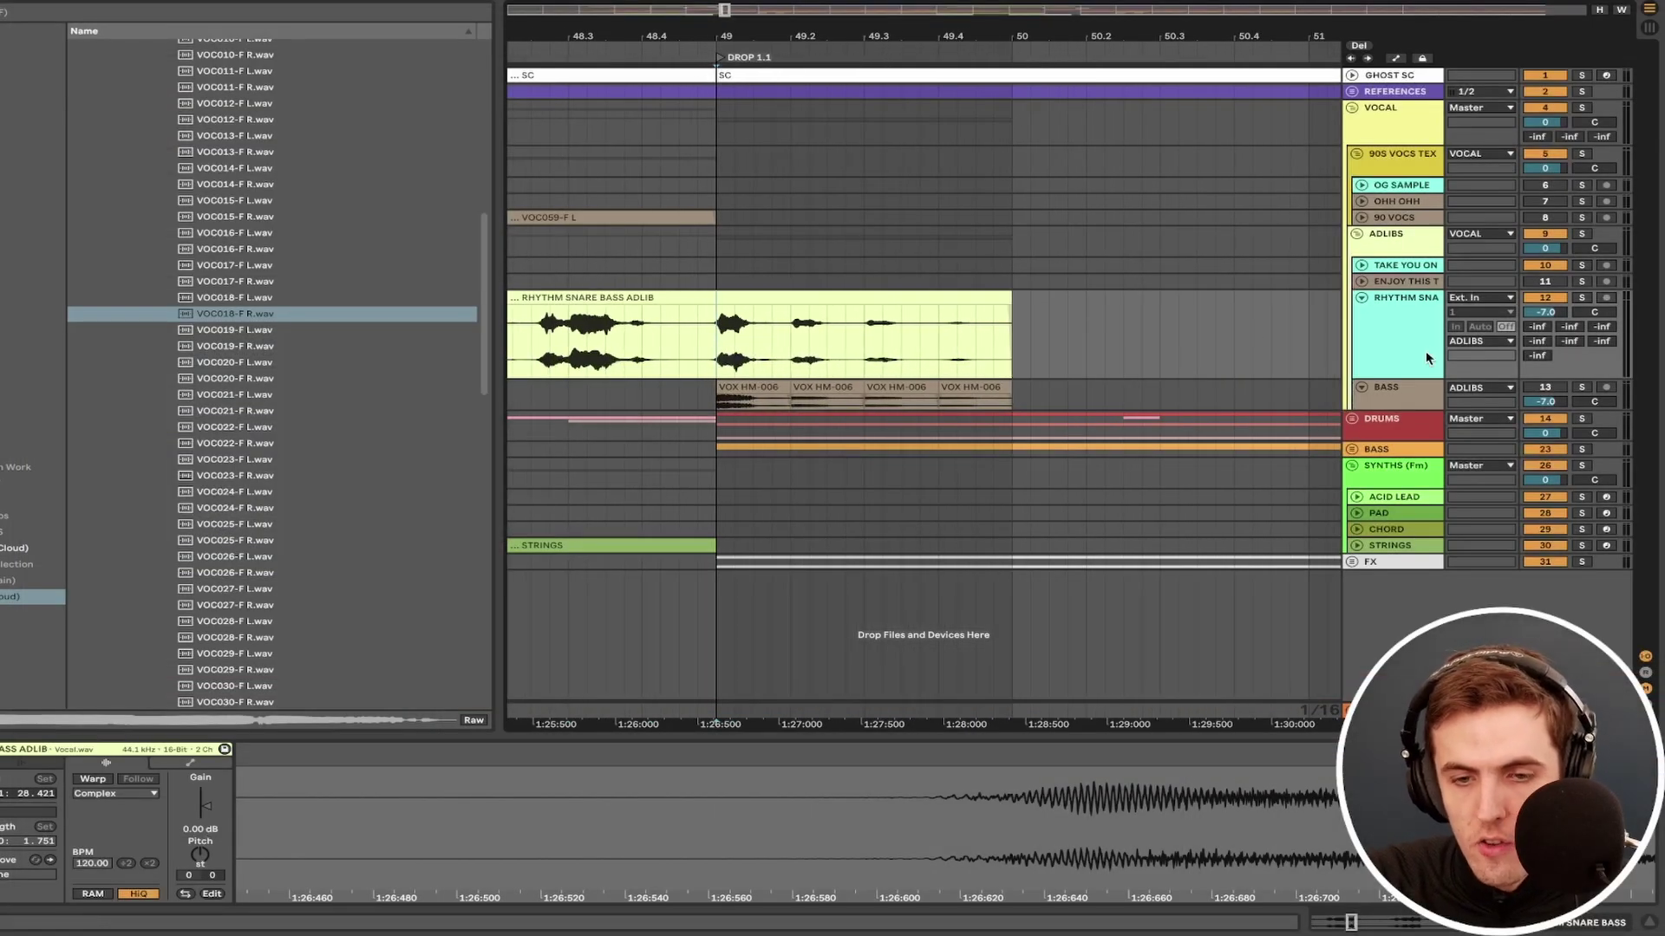
Step: Examine the VOX HM-006 clips on the adlib BASS track and return the play position to DROP 1.1
click(718, 387)
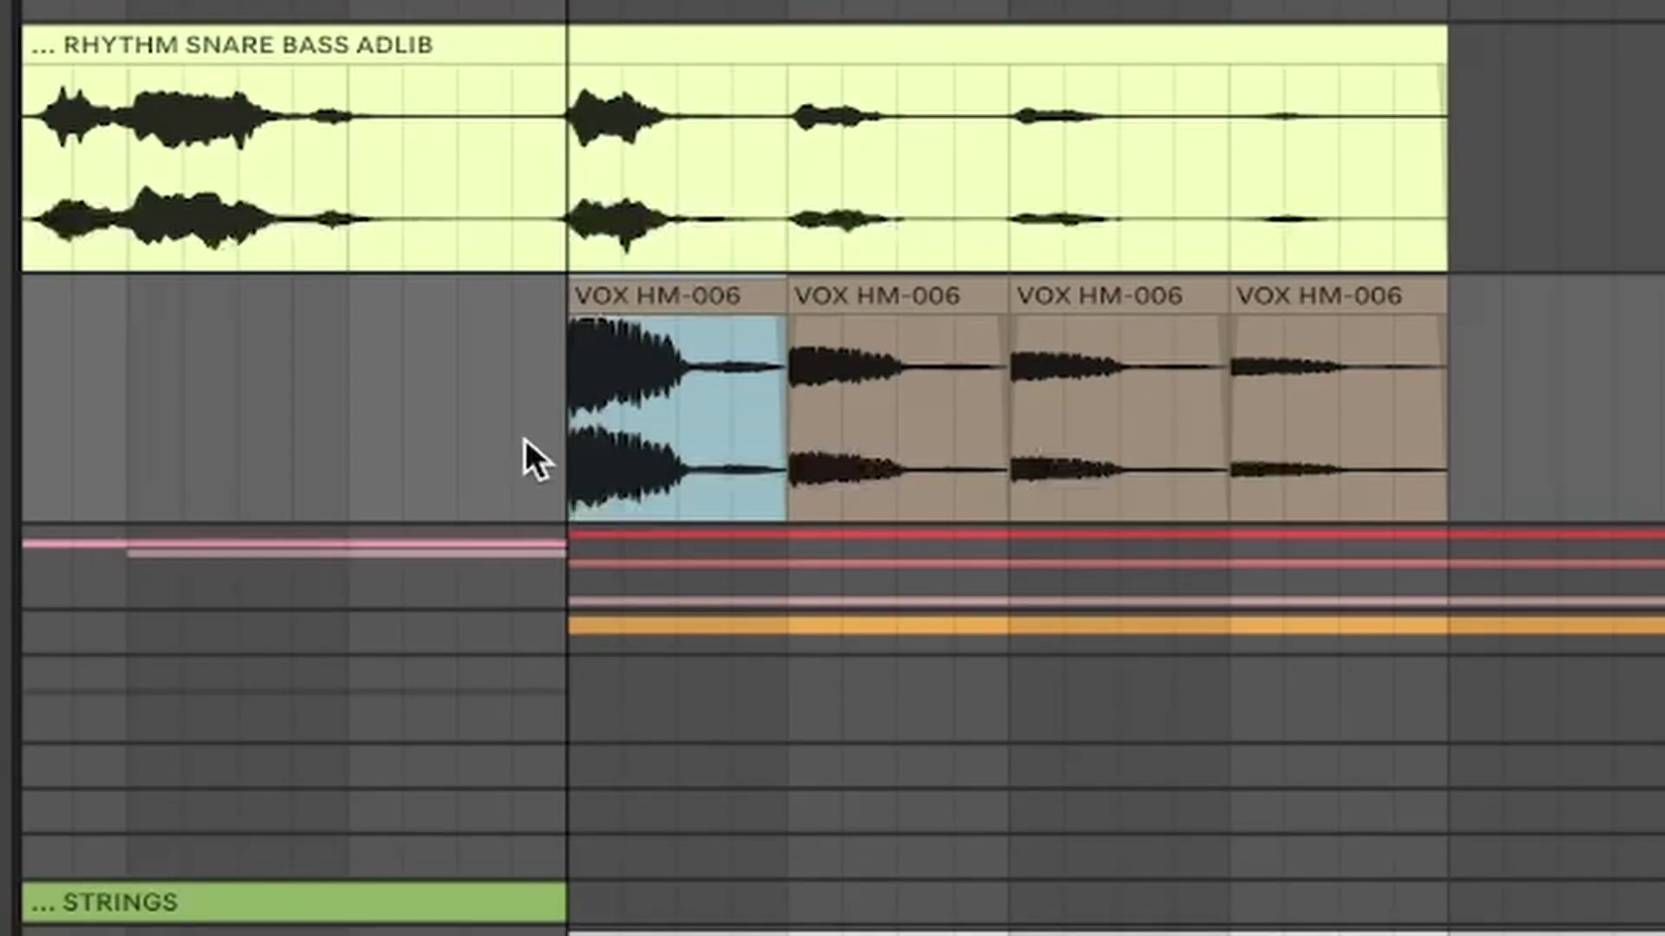
scroll(750, 448, up, 5)
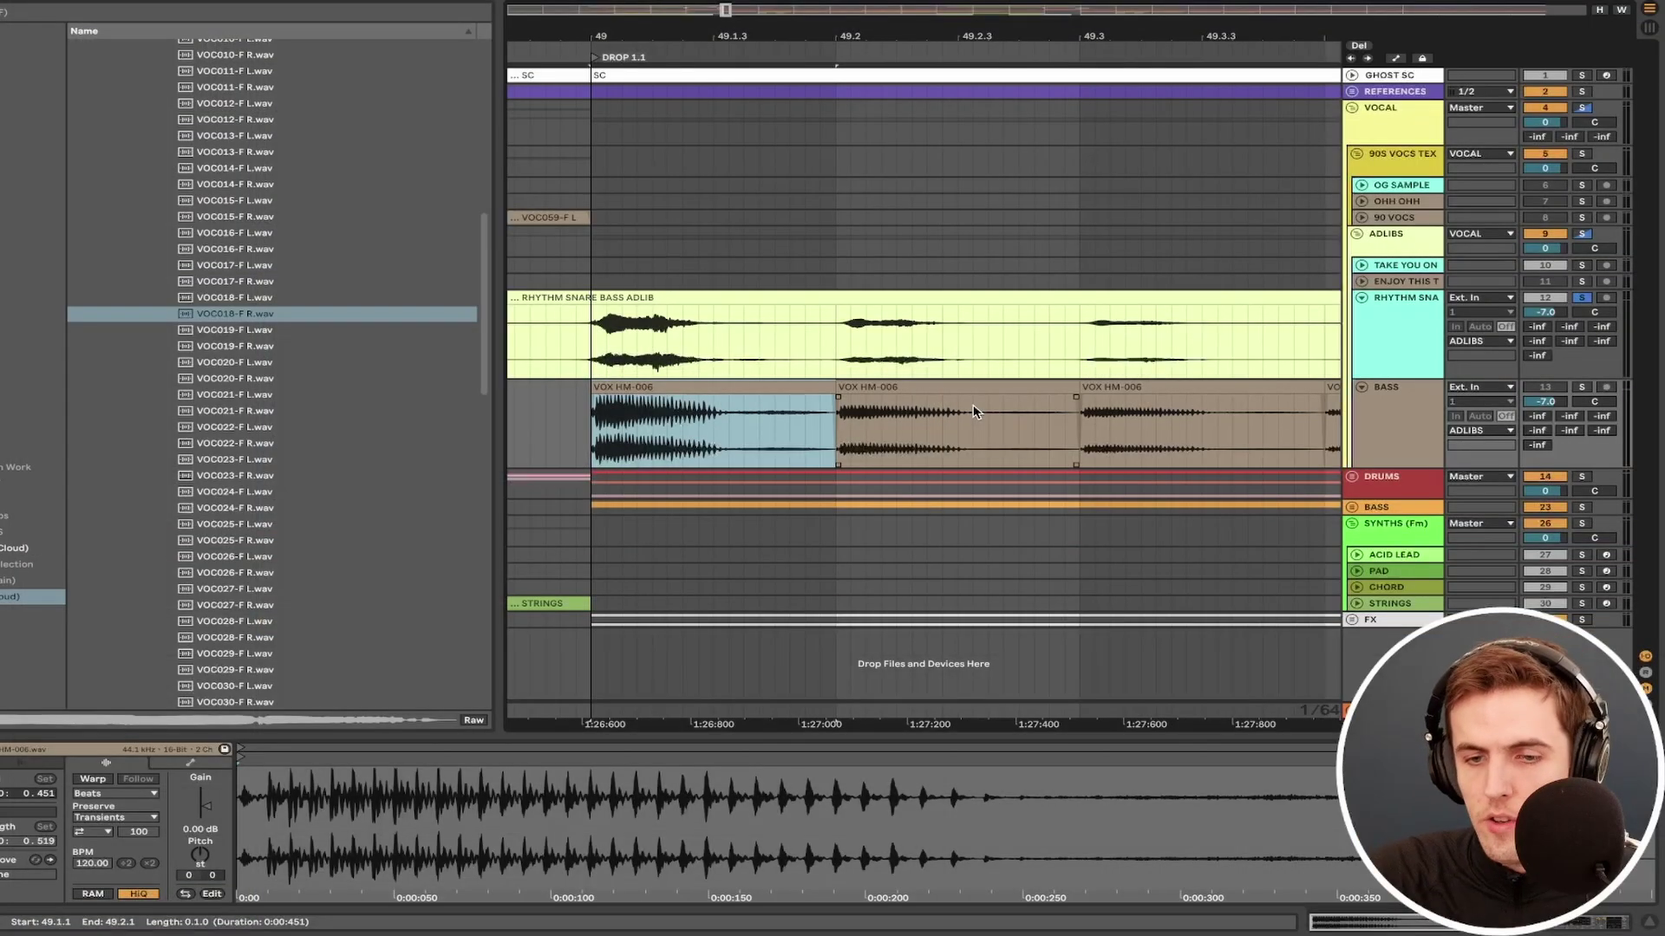
click(968, 387)
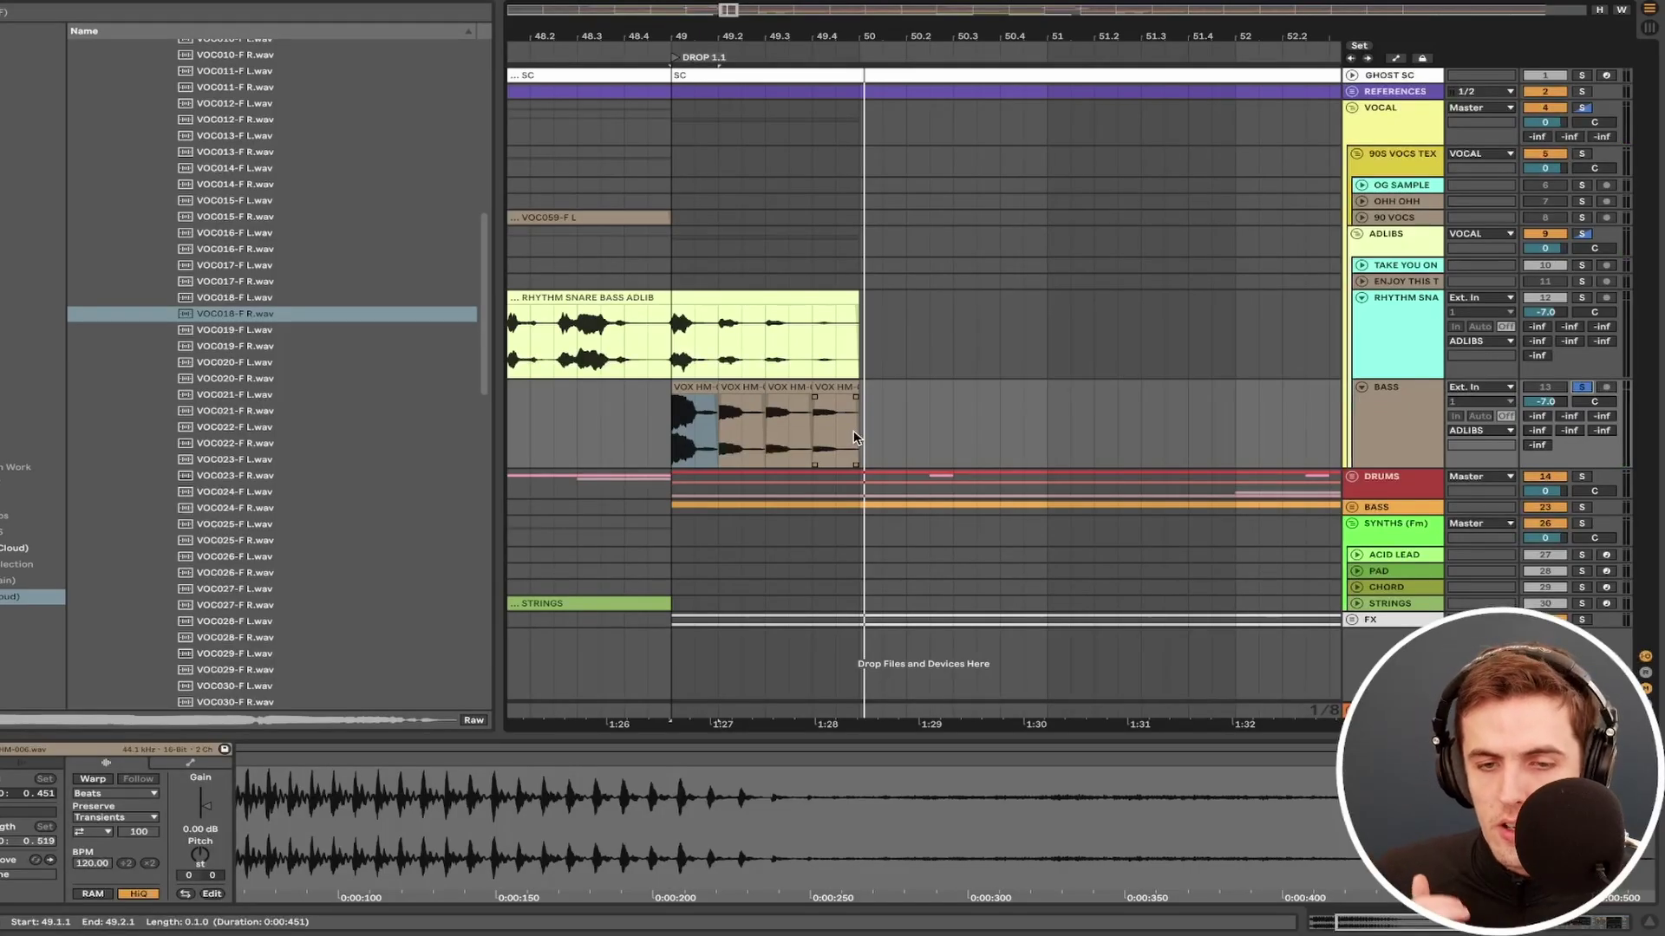
click(670, 333)
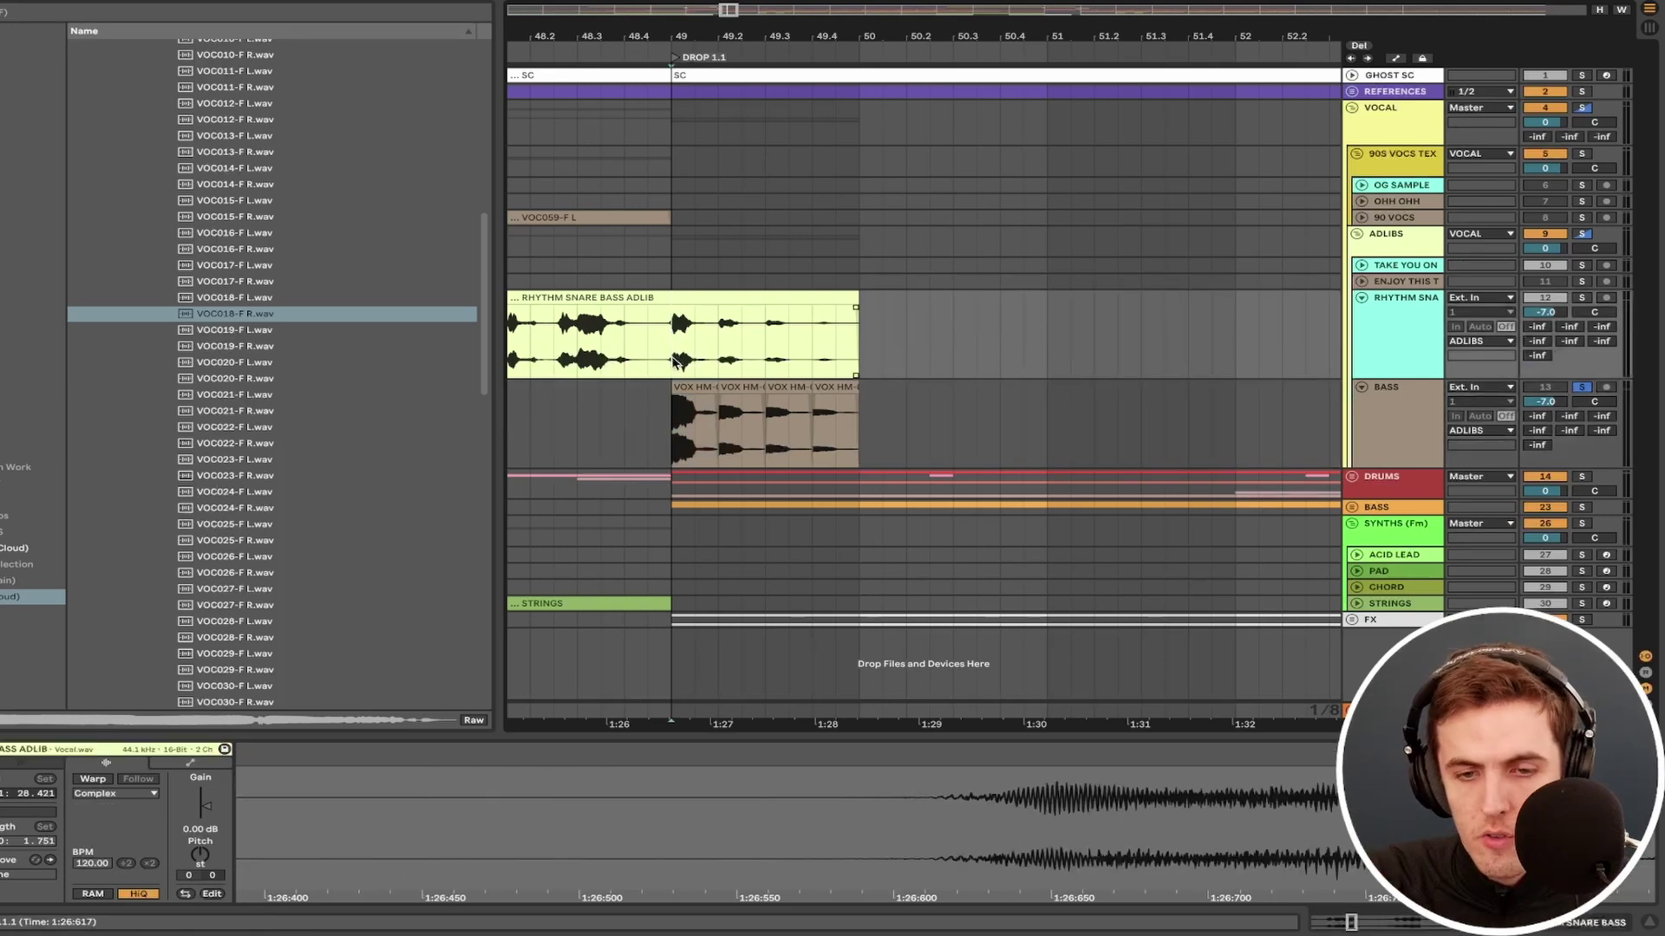
scroll(673, 356, up, 5)
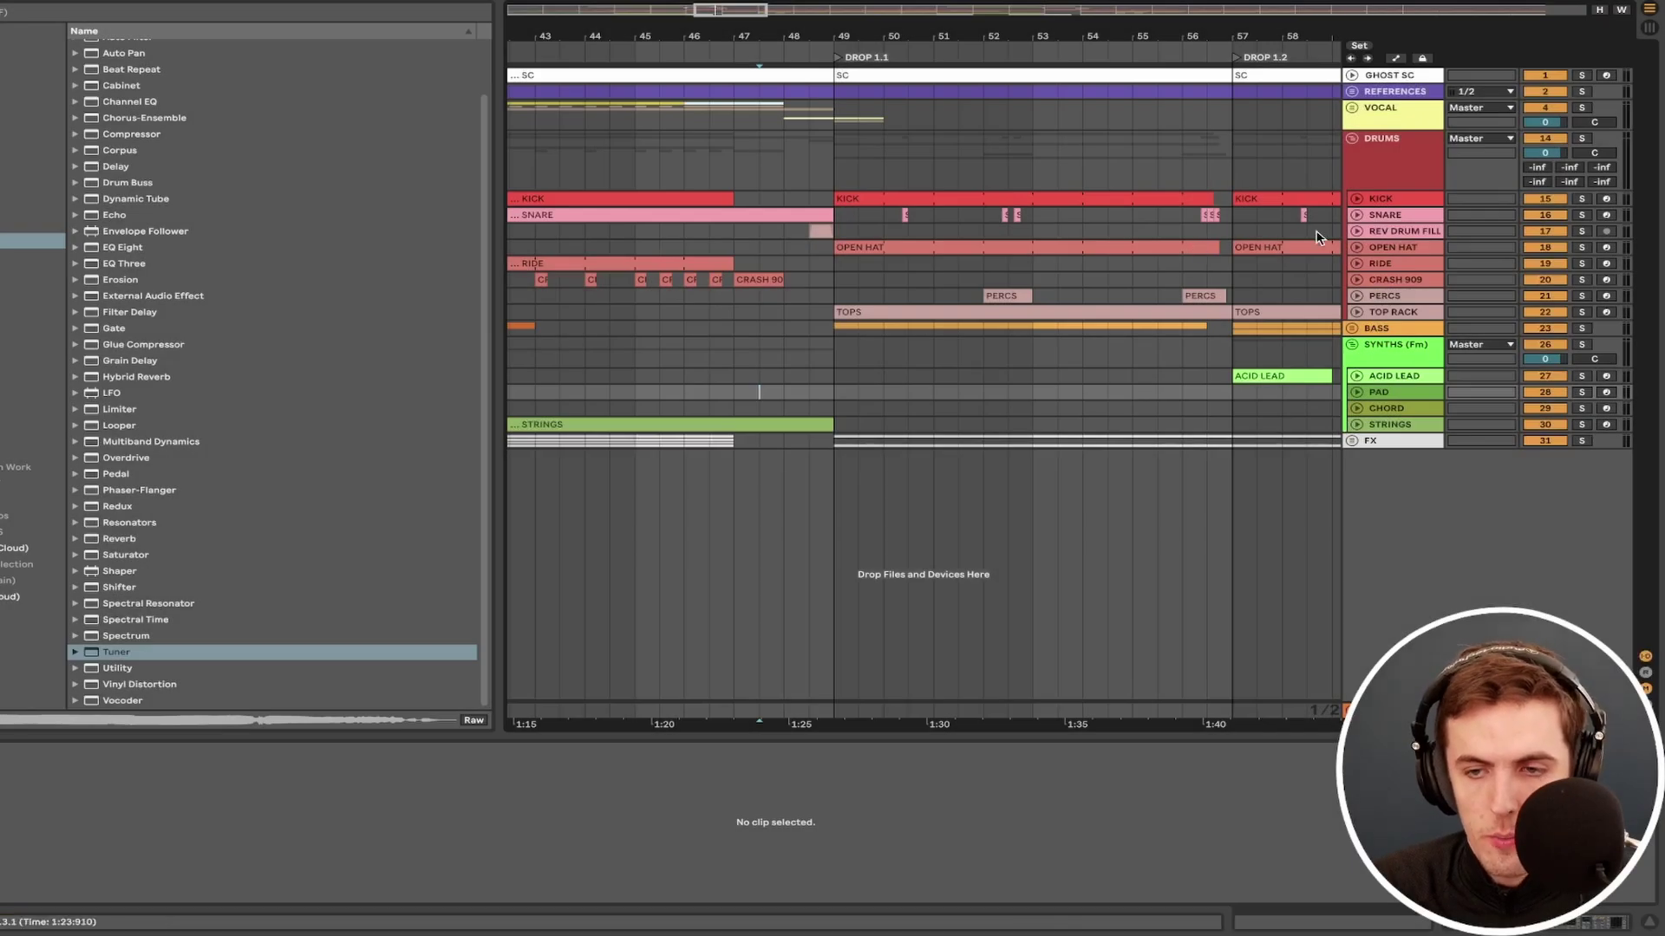
Step: Solo the KICK track, unfold it, and play its clip in DROP 1.1
click(1381, 203)
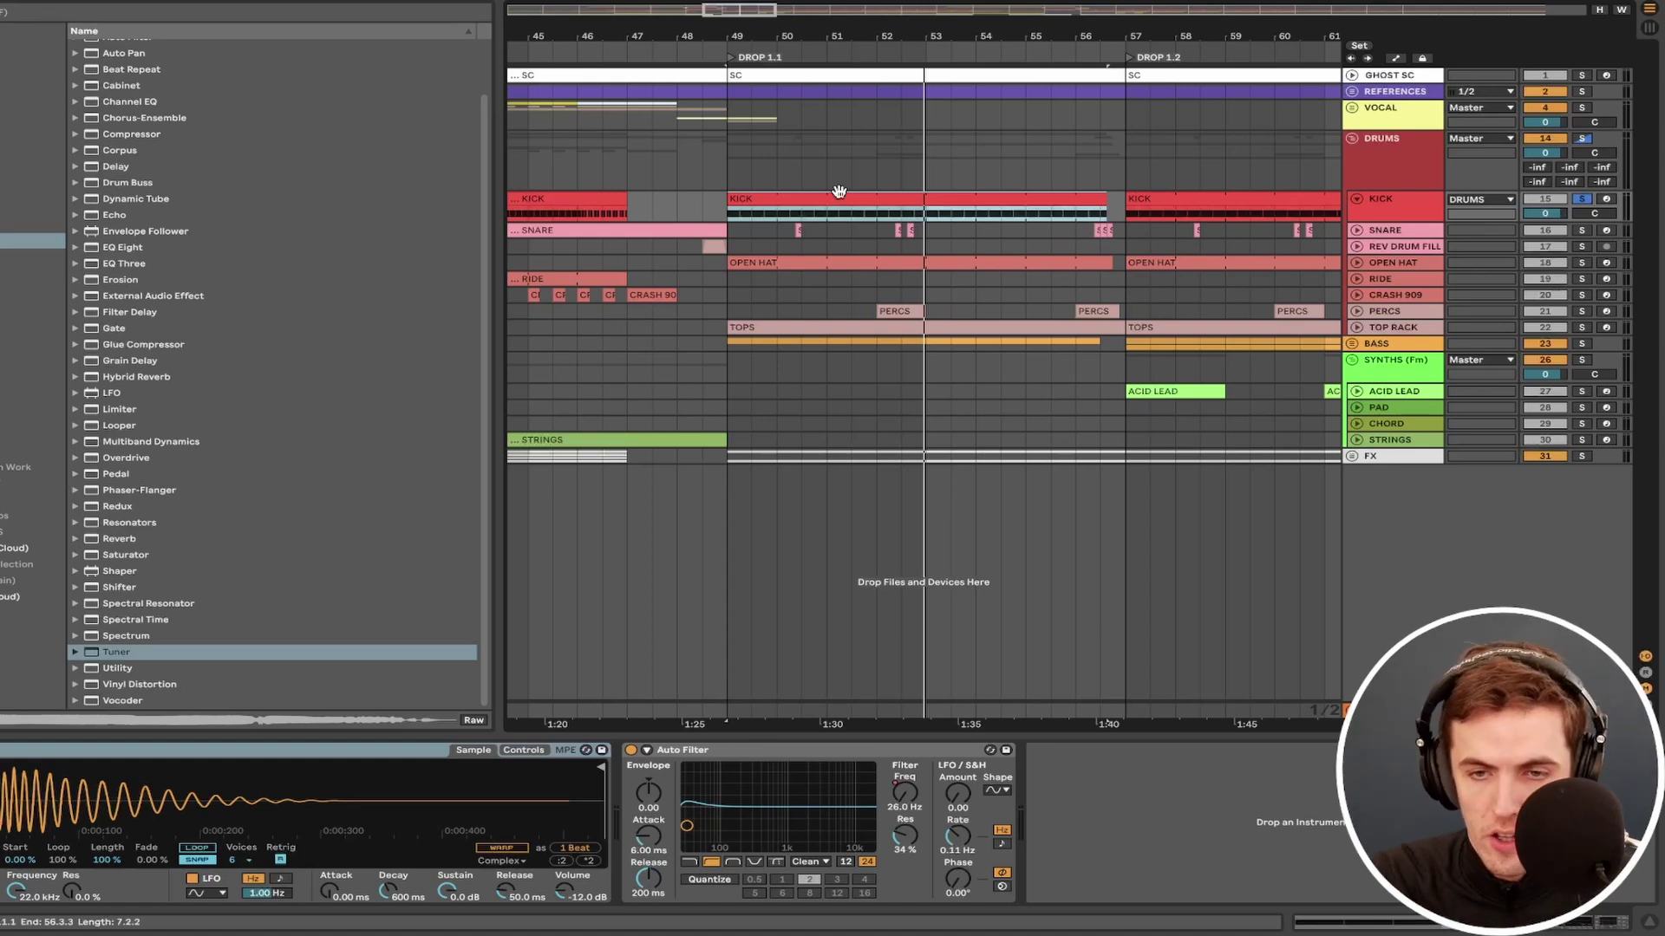
key(space)
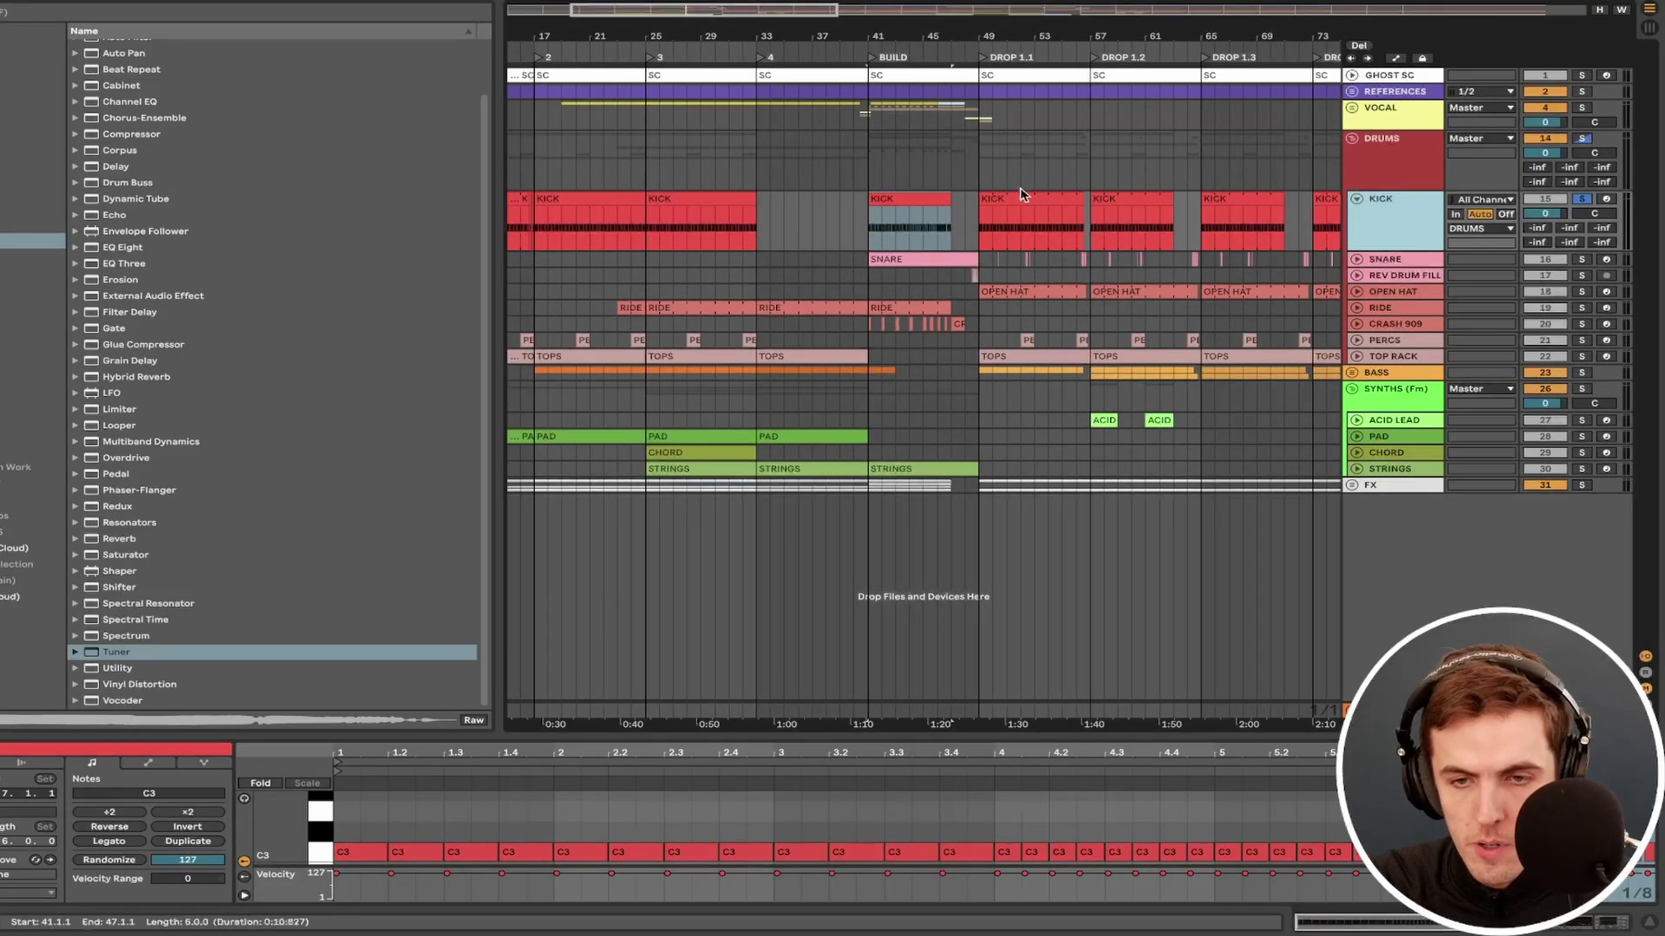
scroll(906, 234, up, 5)
scroll(906, 234, down, 5)
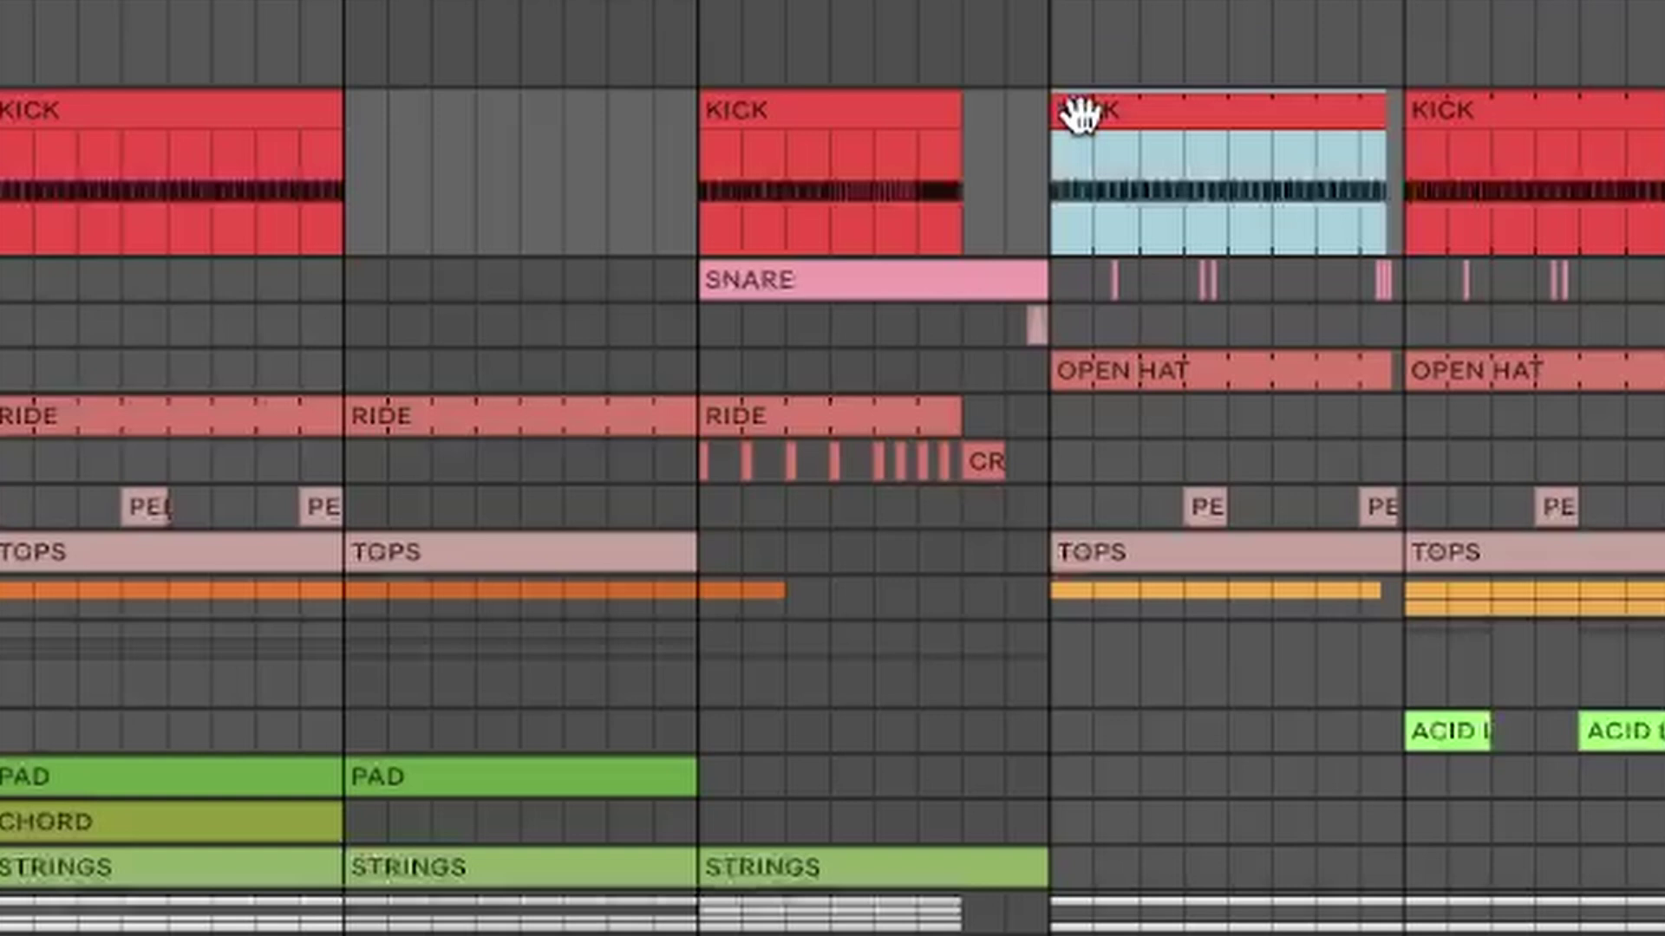
Step: Examine the notes of the KICK clip in the BUILD section, following how the rhythm speeds up towards the end
click(898, 198)
scroll(795, 110, up, 5)
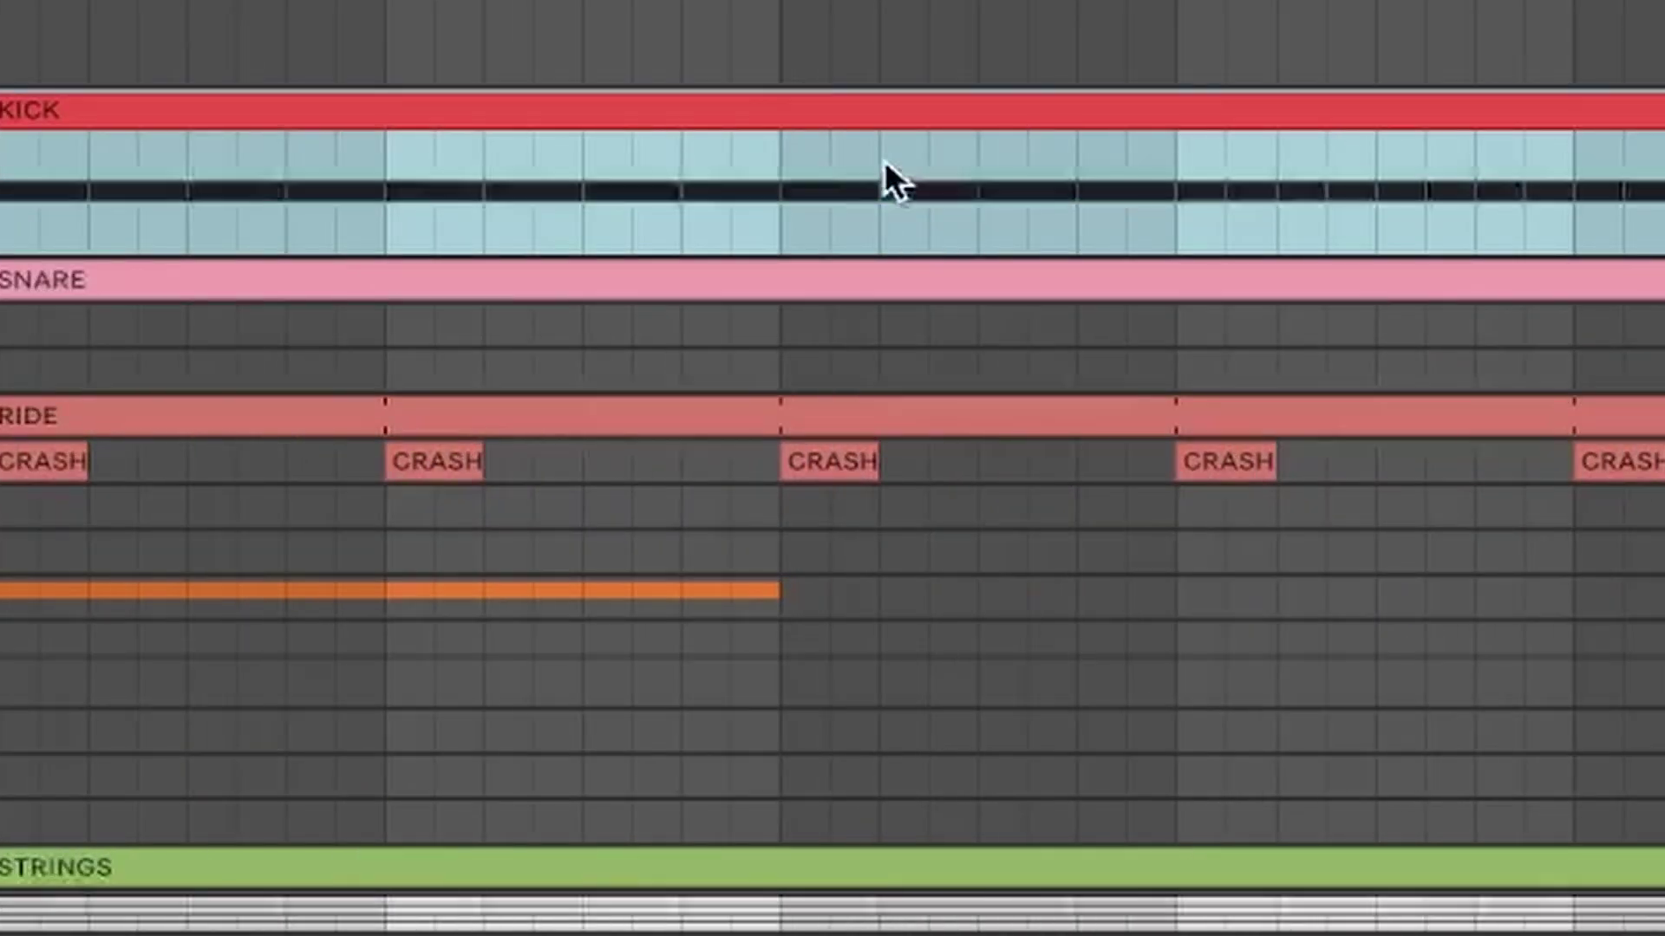
scroll(1462, 156, down, 10)
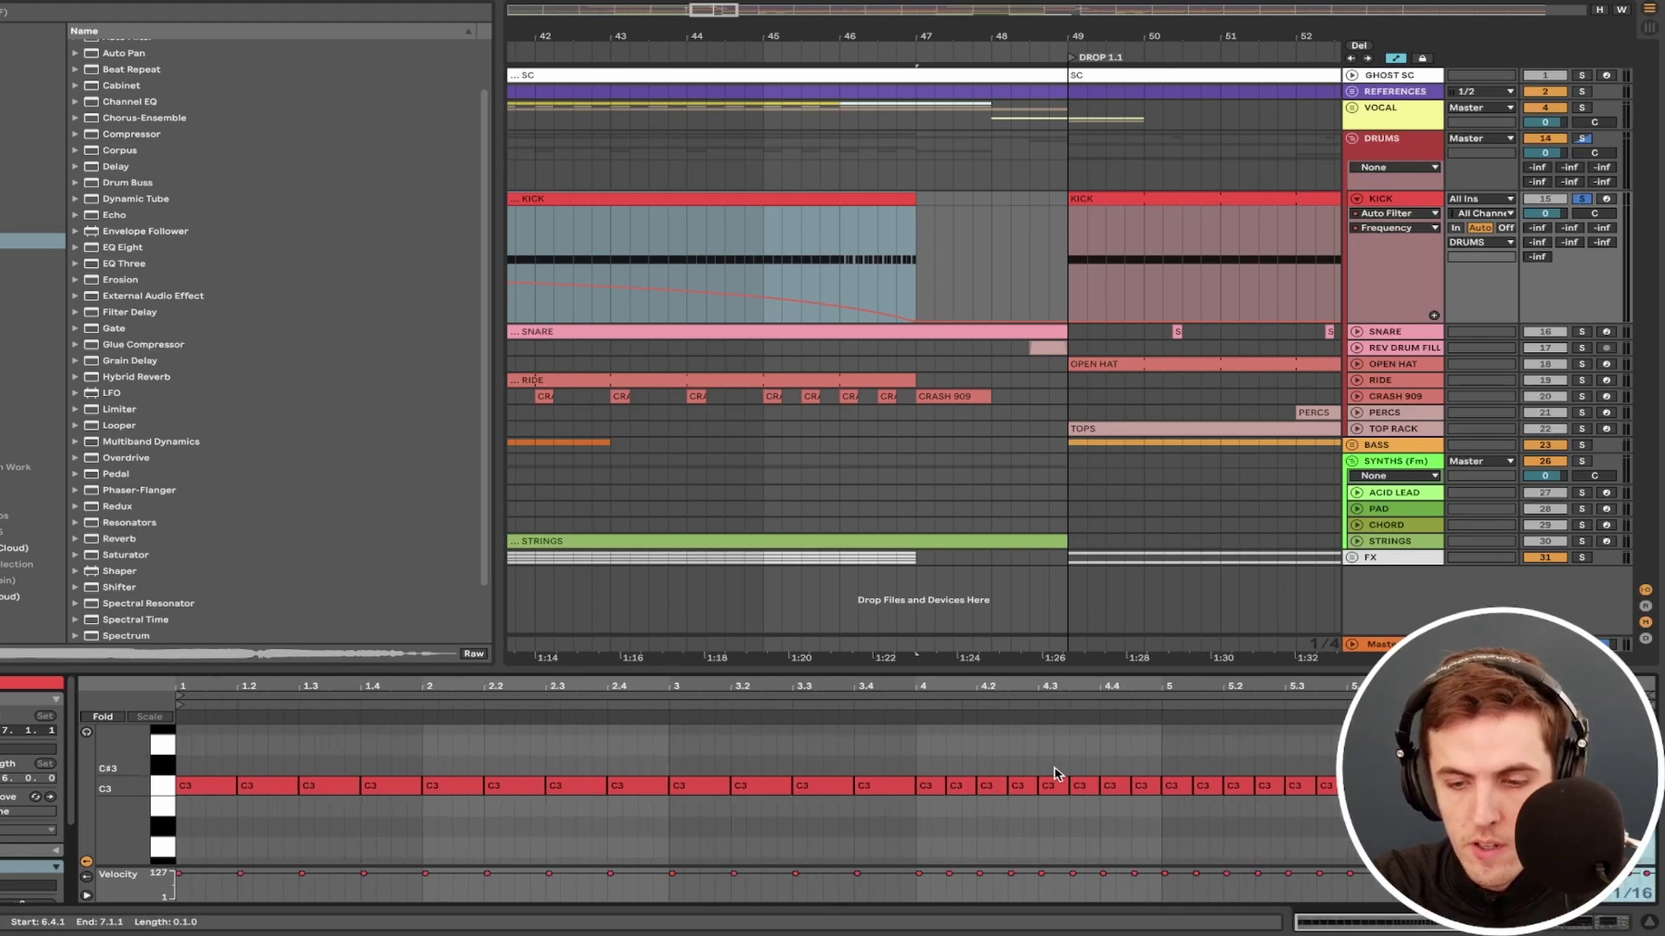
scroll(1528, 766, up, 10)
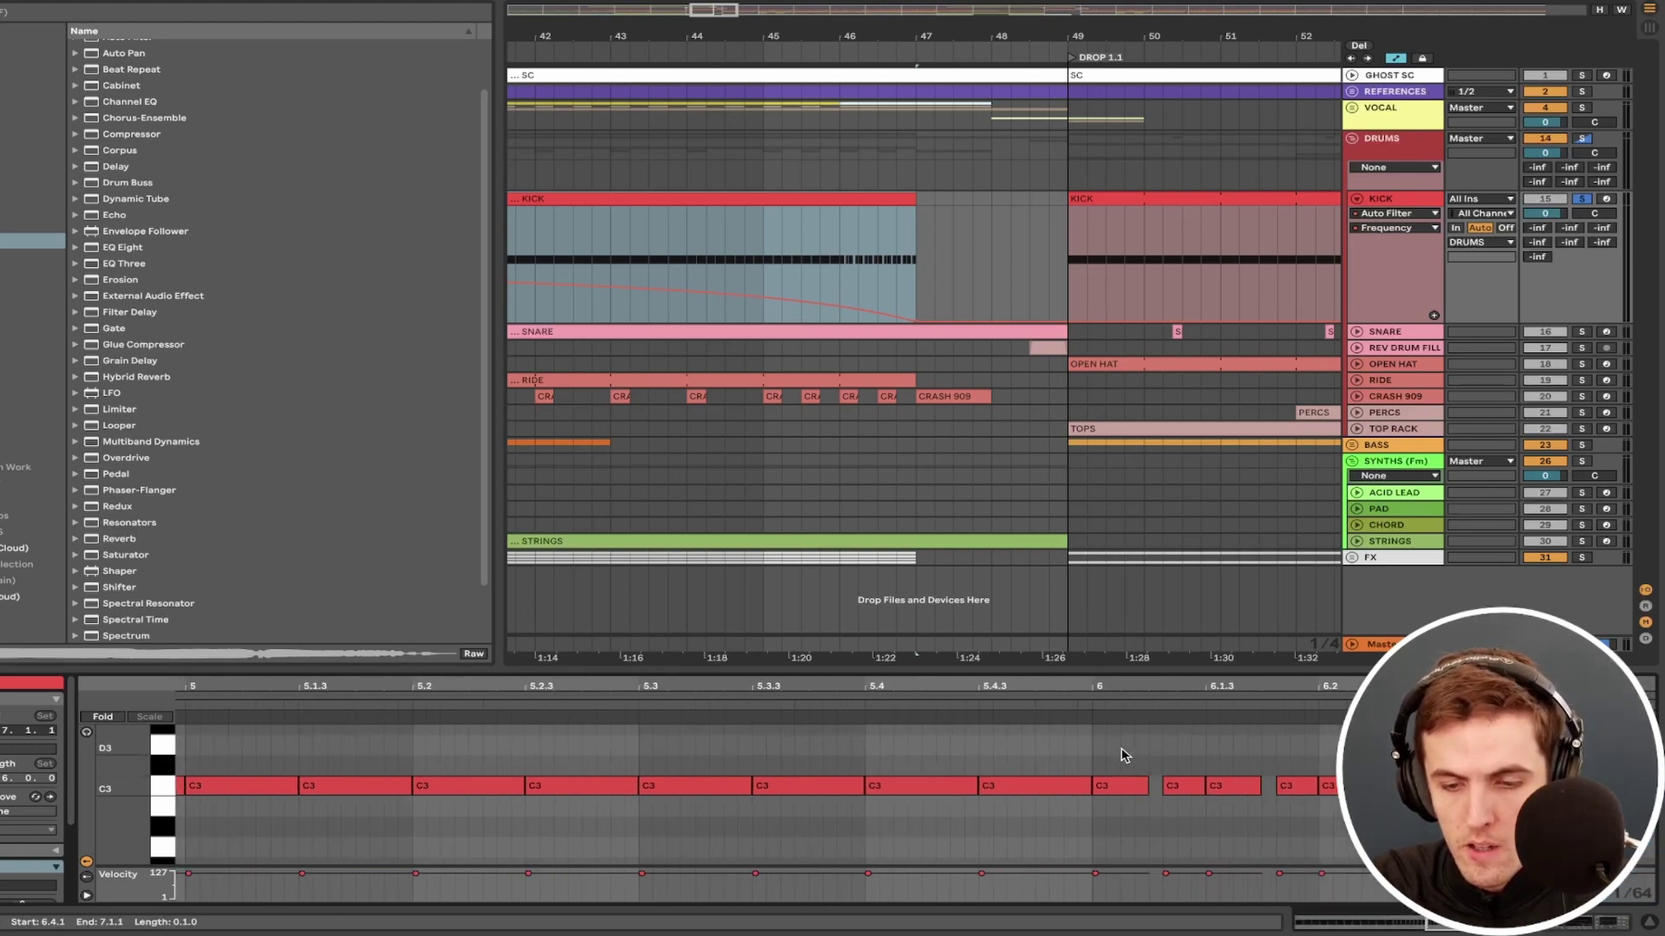
scroll(1146, 768, down, 3)
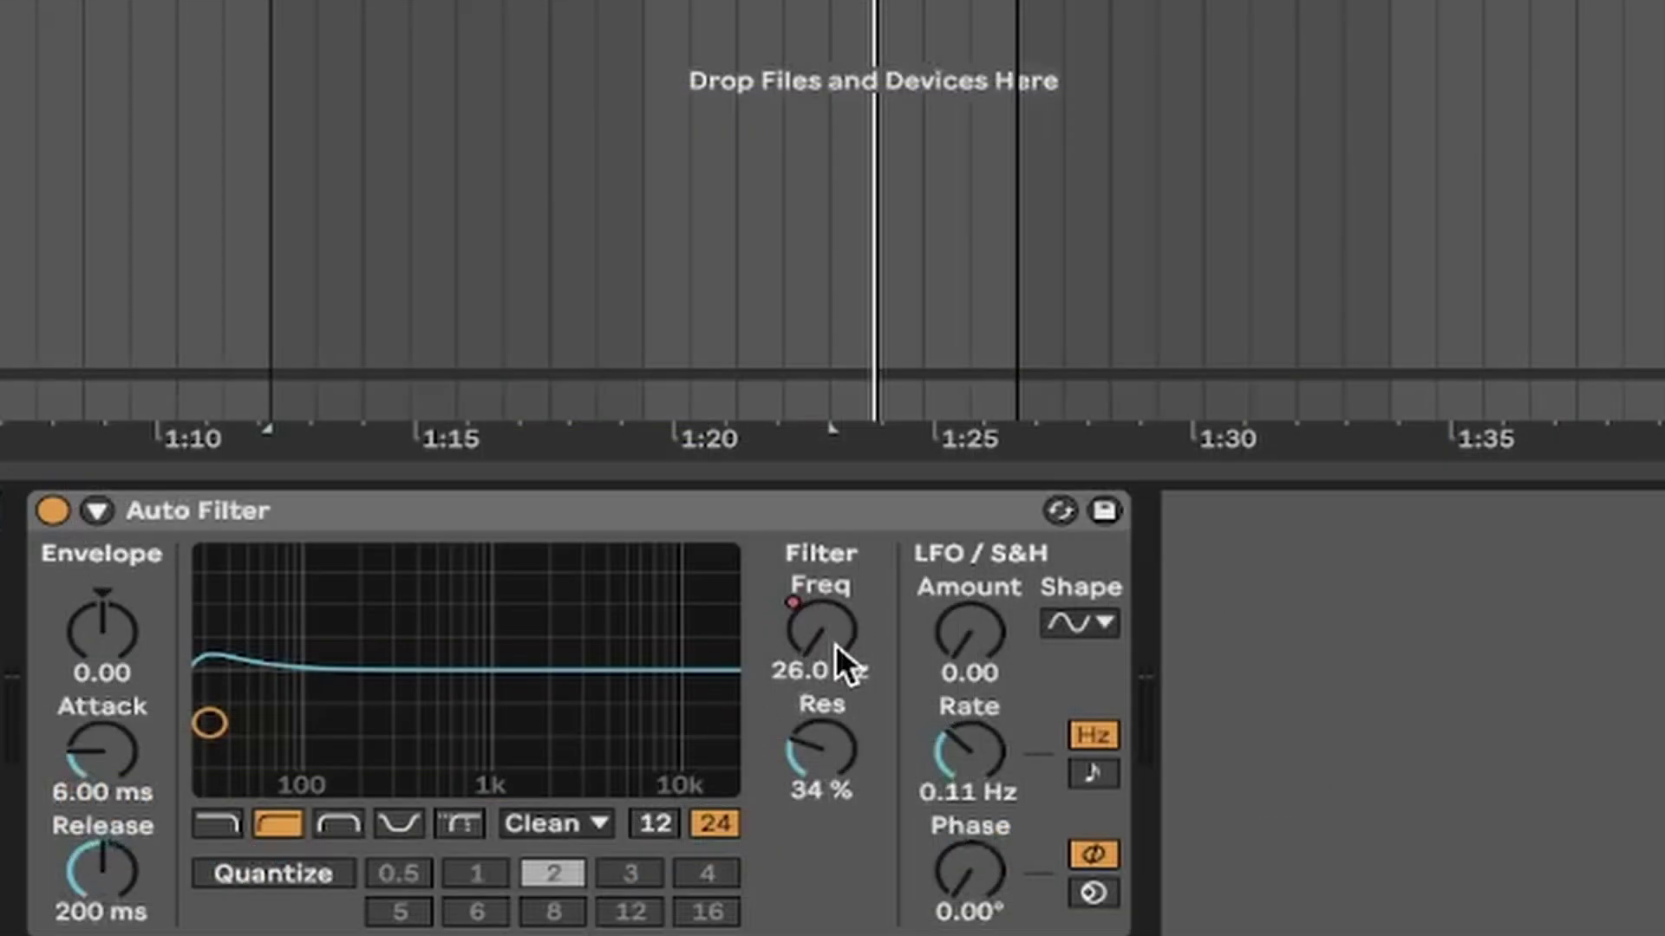
Step: Show the KICK track's Auto Filter frequency automation and play the kick from the start of the BUILD
right_click(836, 643)
click(962, 673)
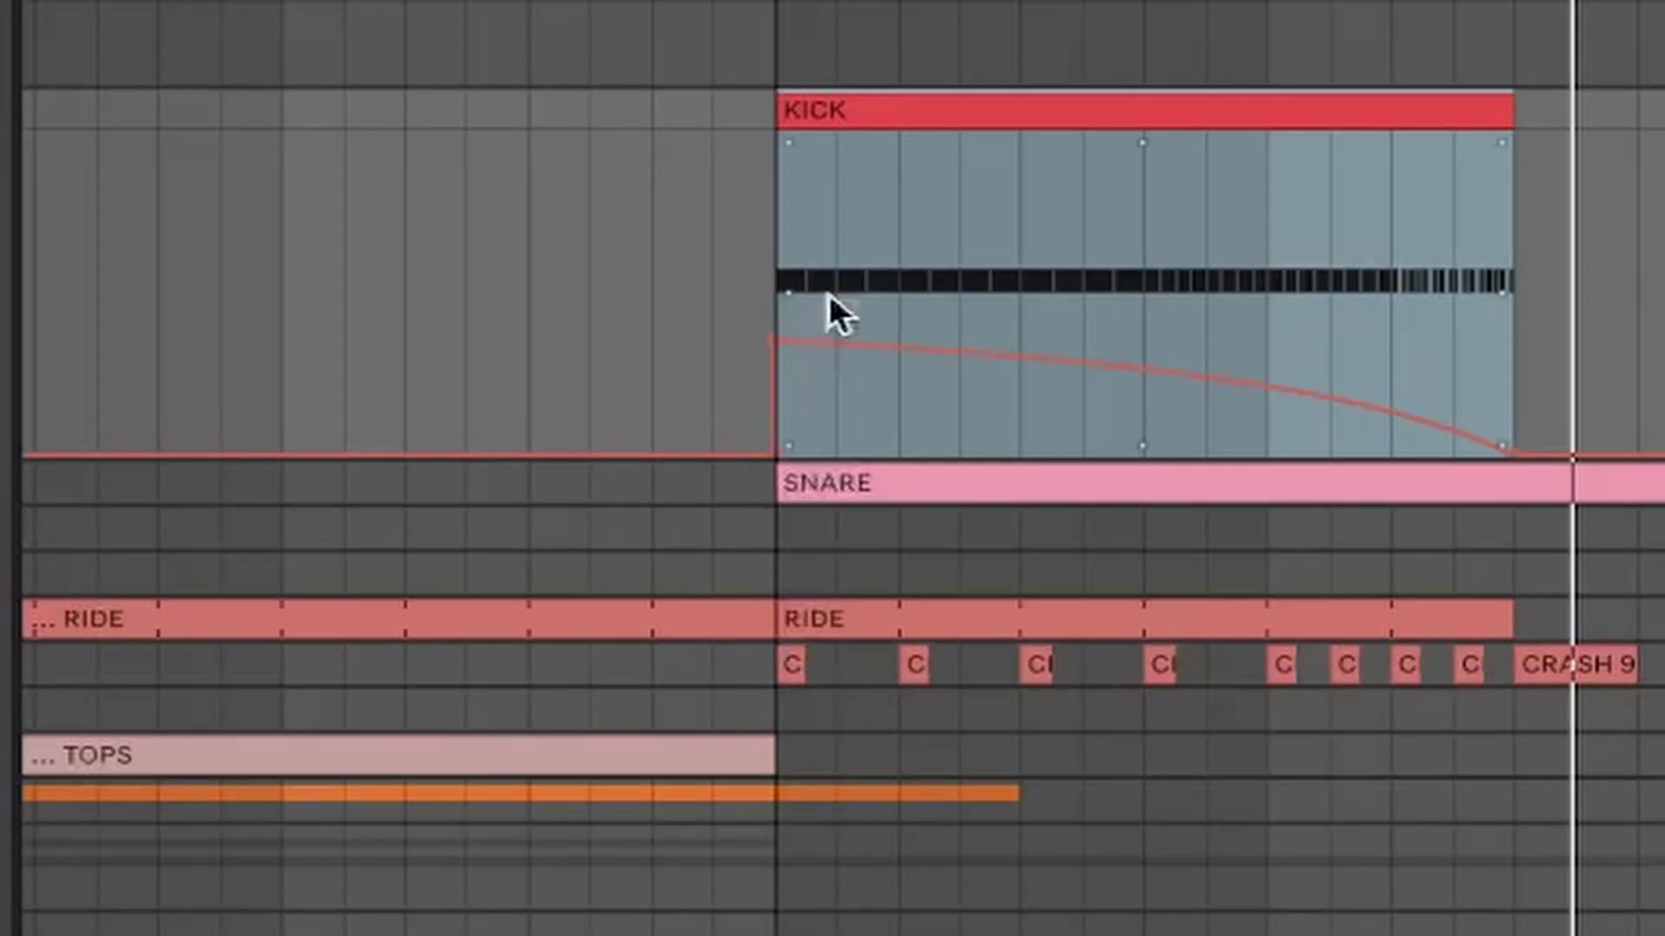
click(764, 177)
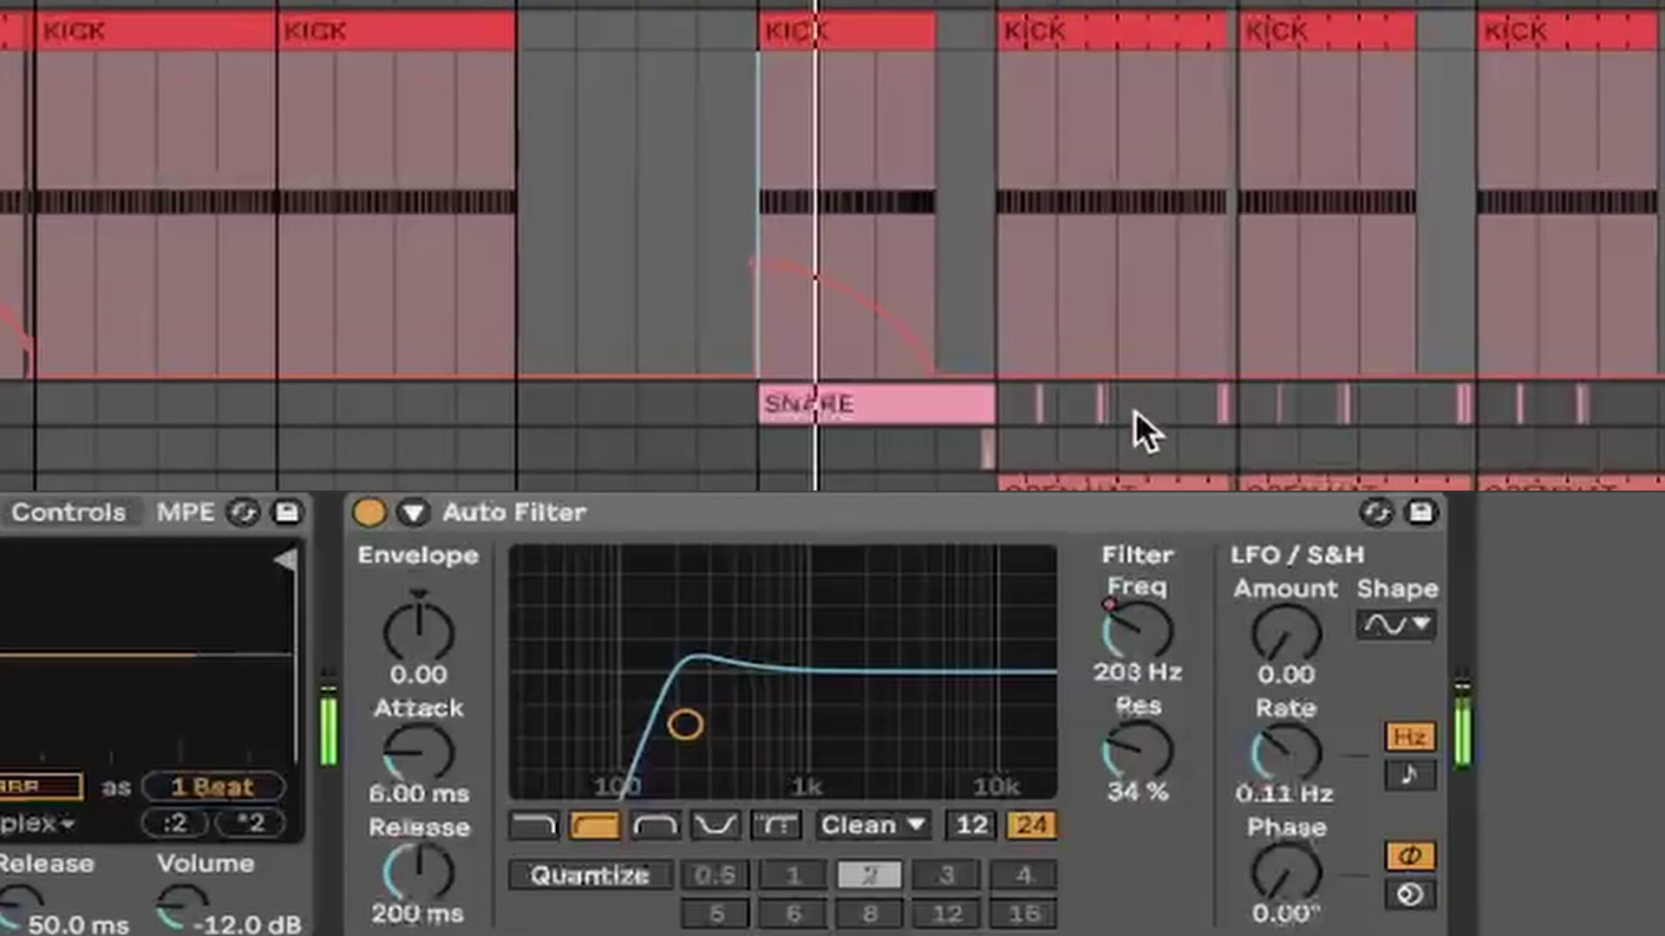
scroll(1027, 345, up, 10)
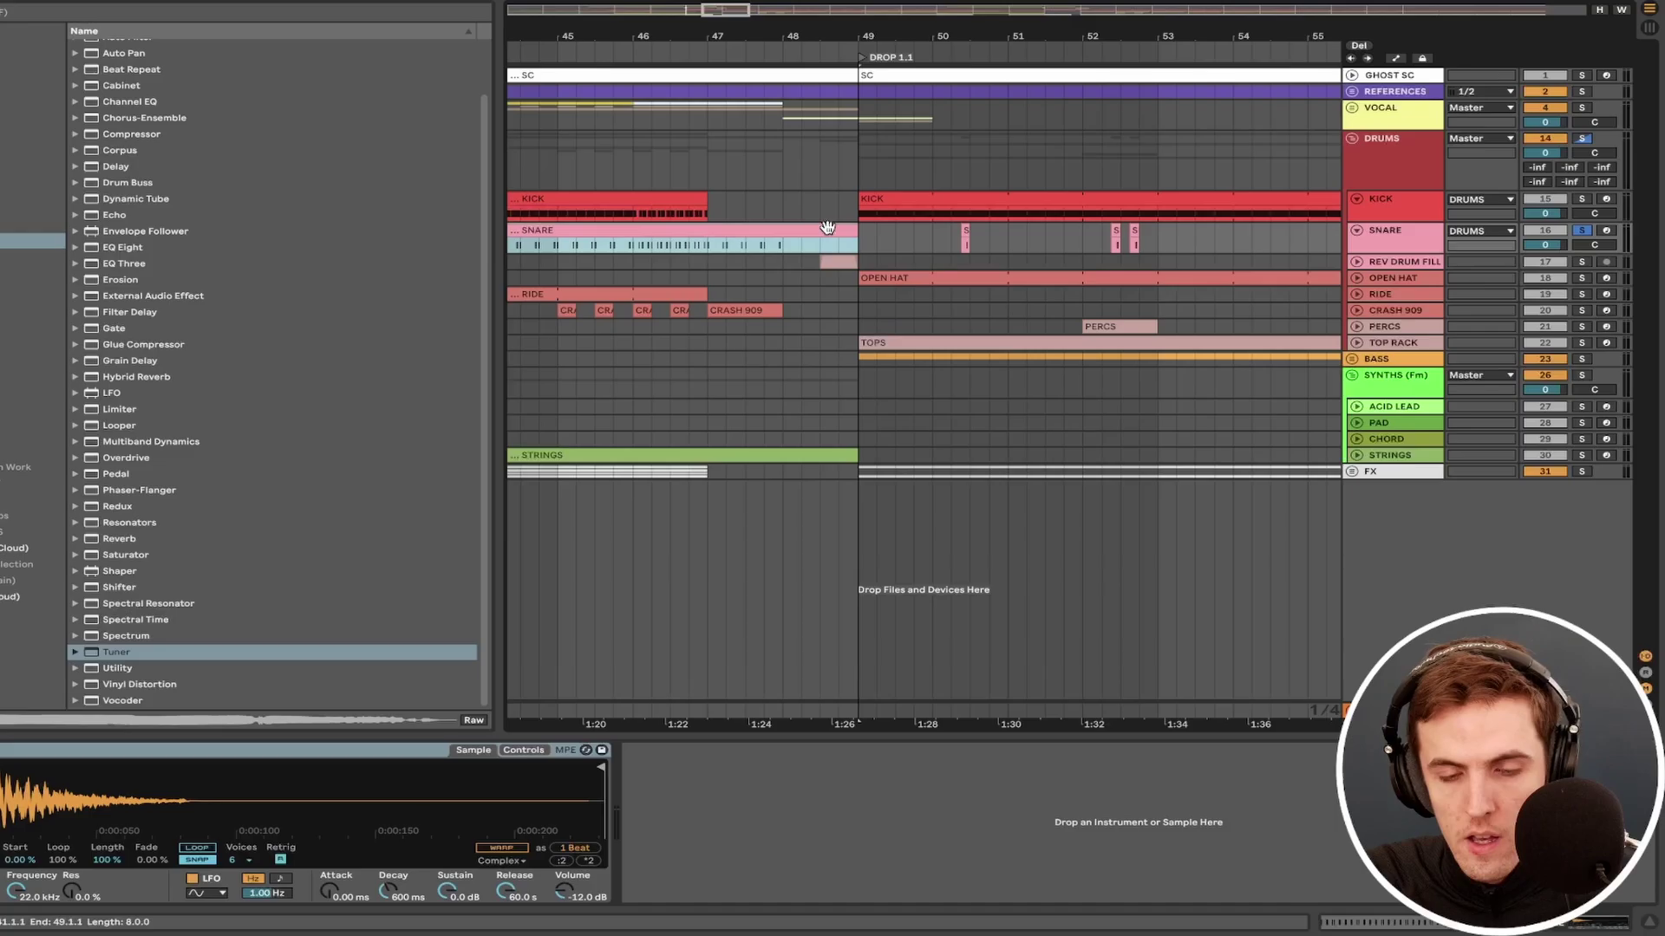
Step: Play the soloed SNARE clip from the start of the BUILD section
scroll(832, 243, down, 3)
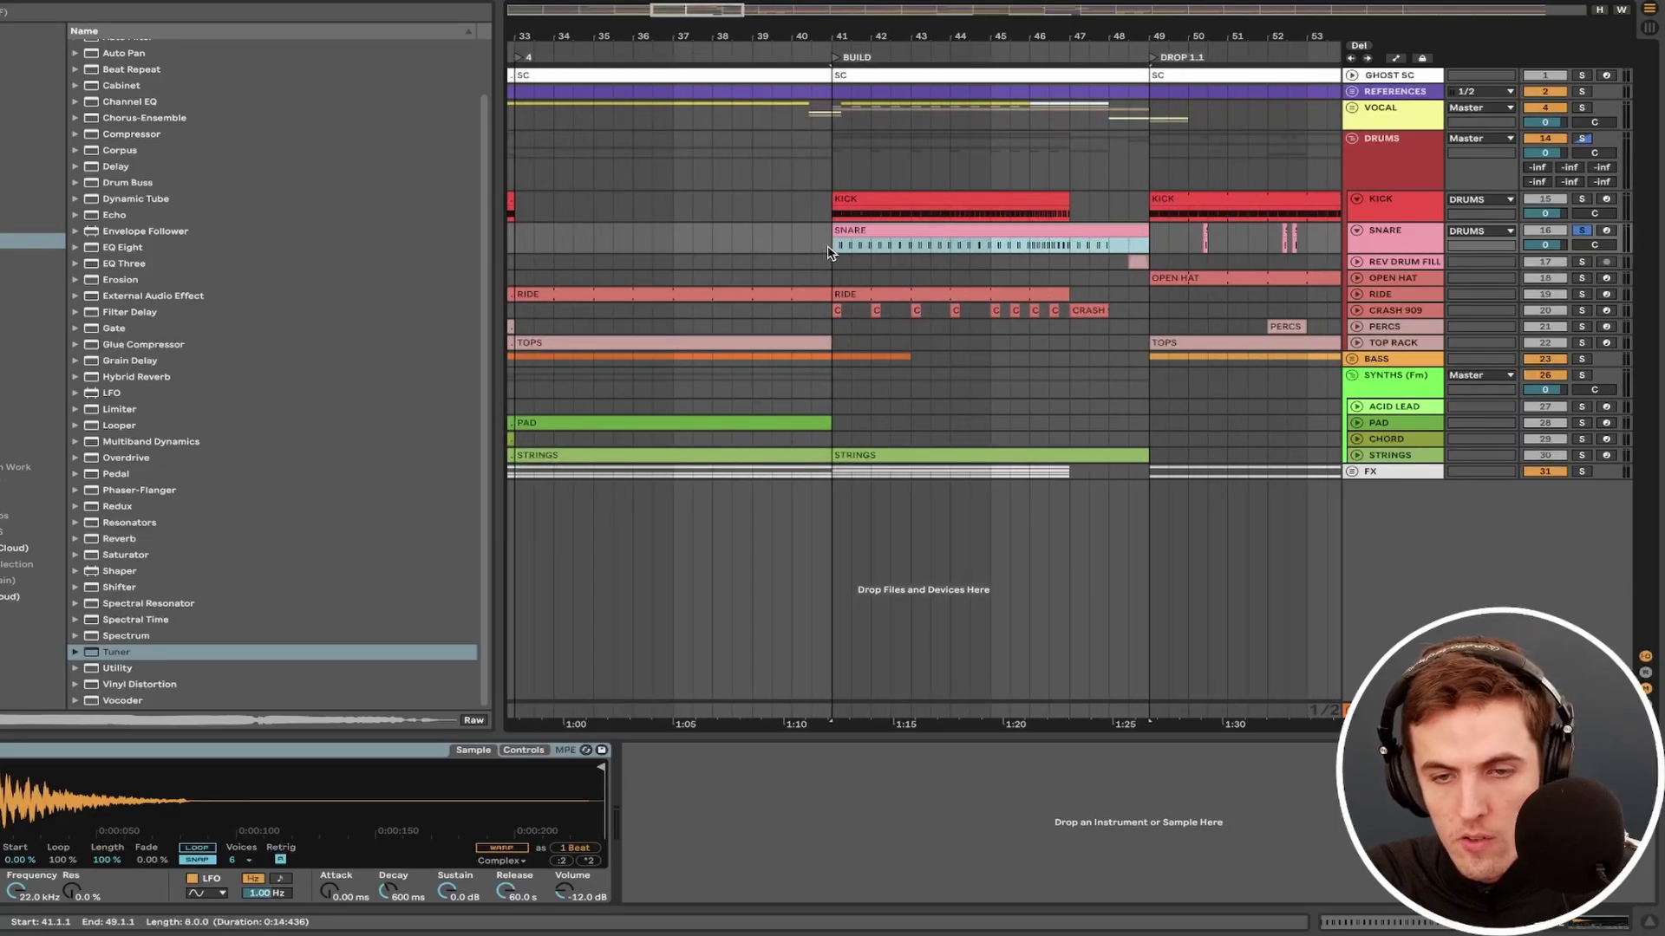
click(828, 252)
key(space)
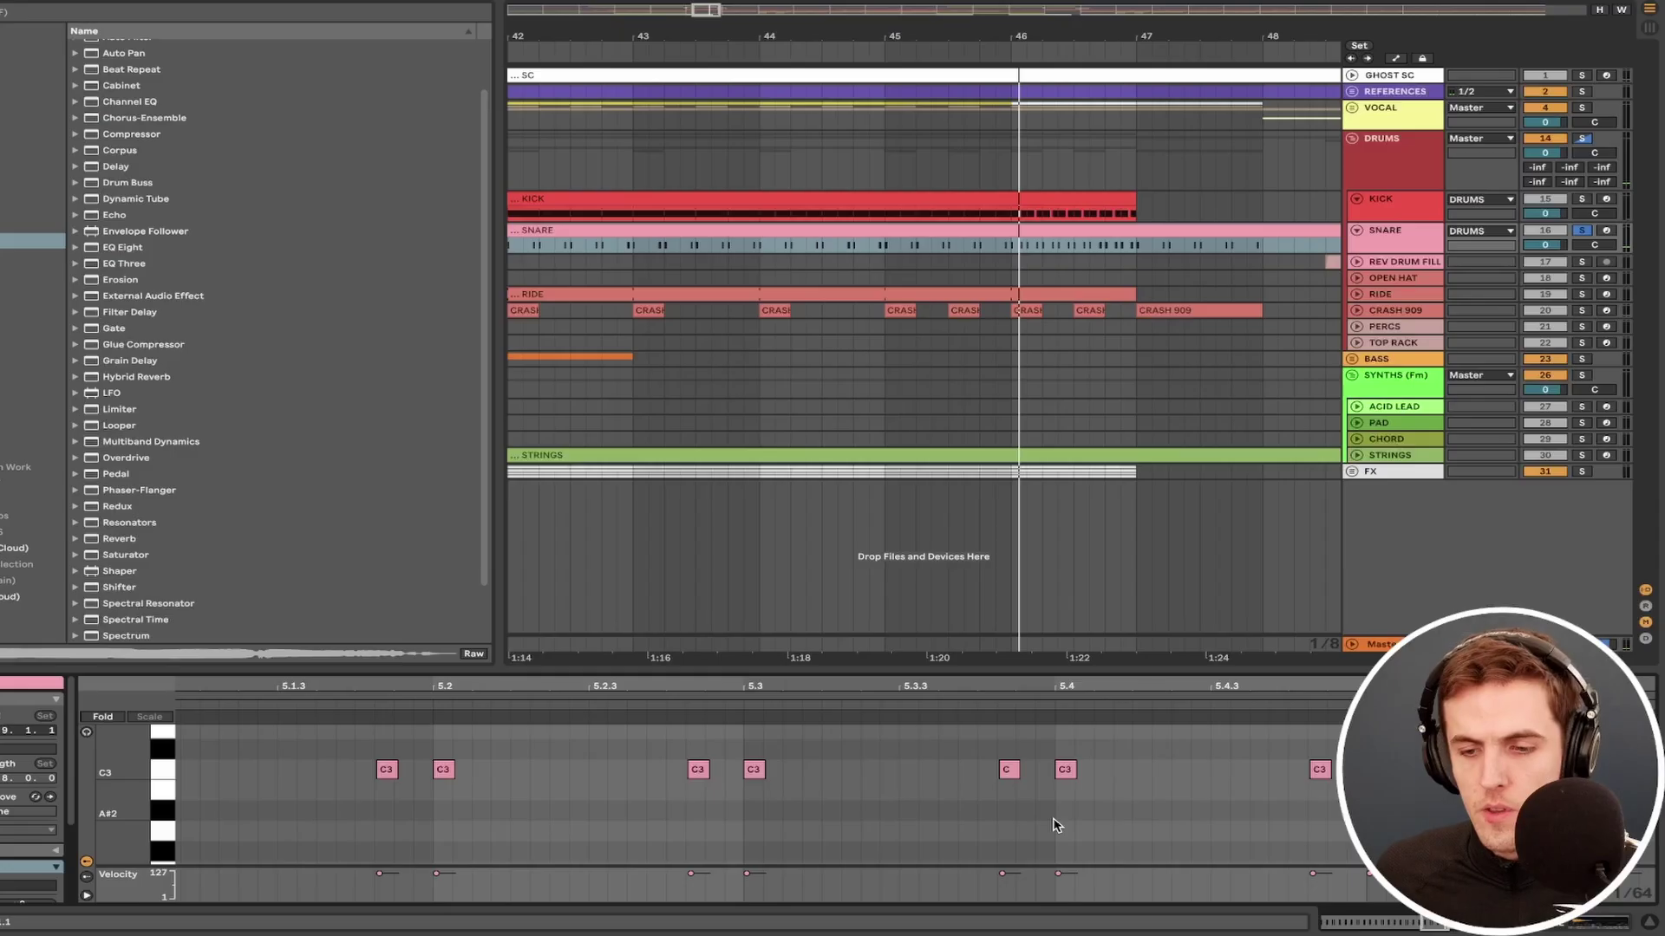
Step: Examine the spacing of the C3 notes in the BUILD's SNARE clip and play the pattern again
scroll(981, 824, left, 2)
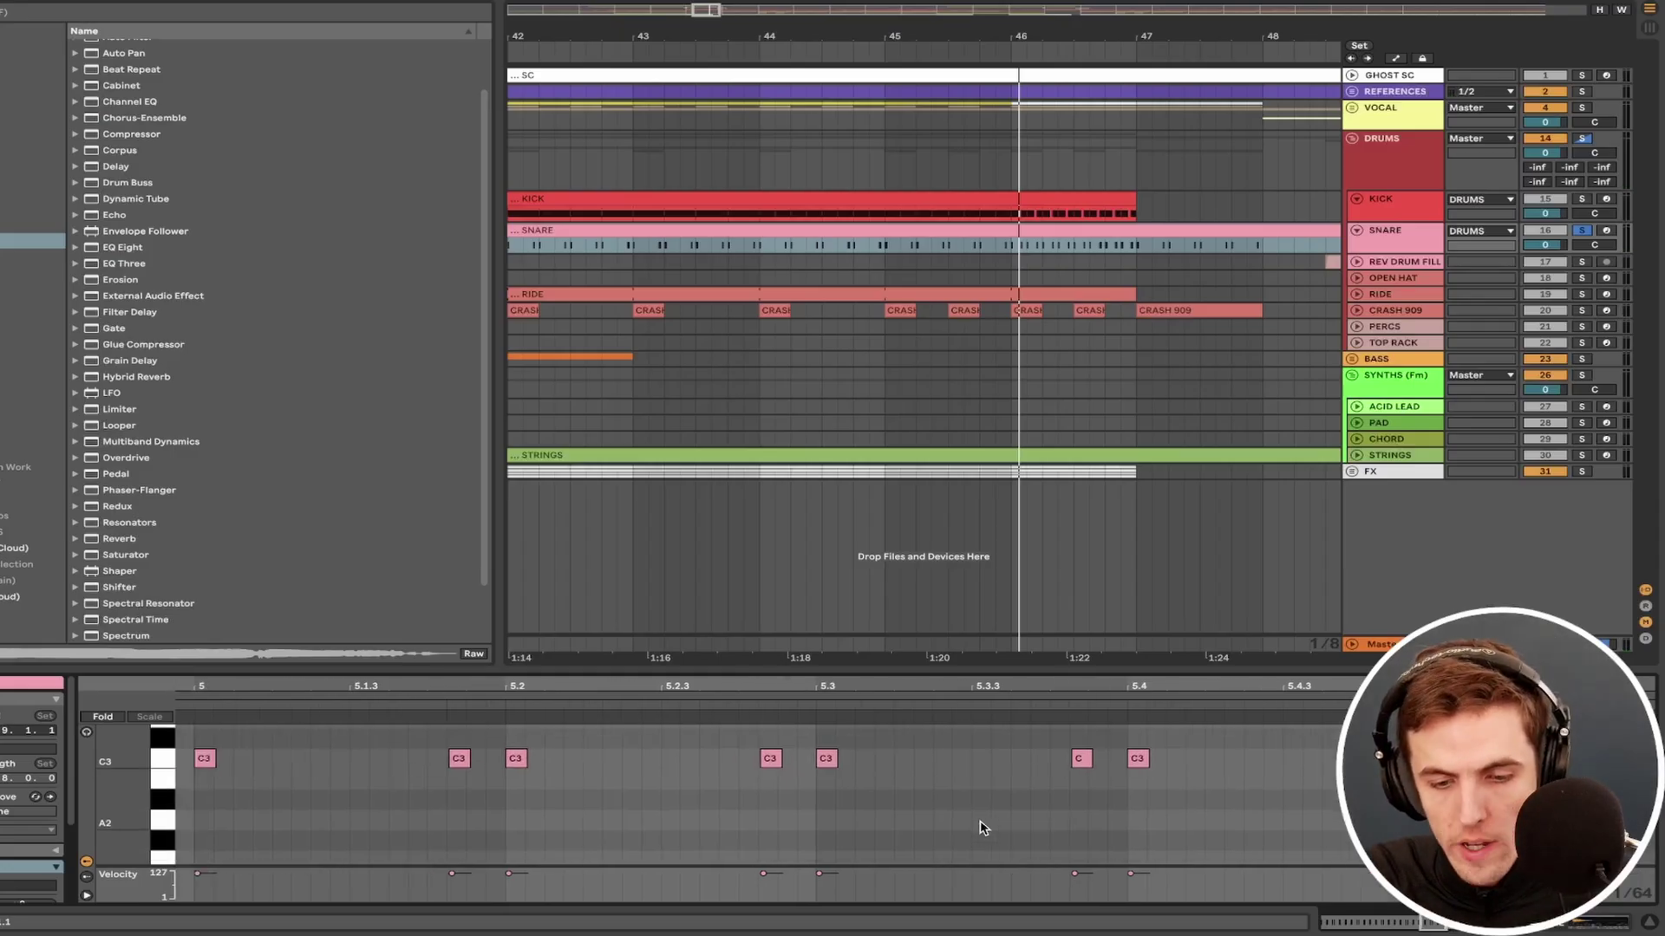
scroll(982, 824, down, 3)
key(space)
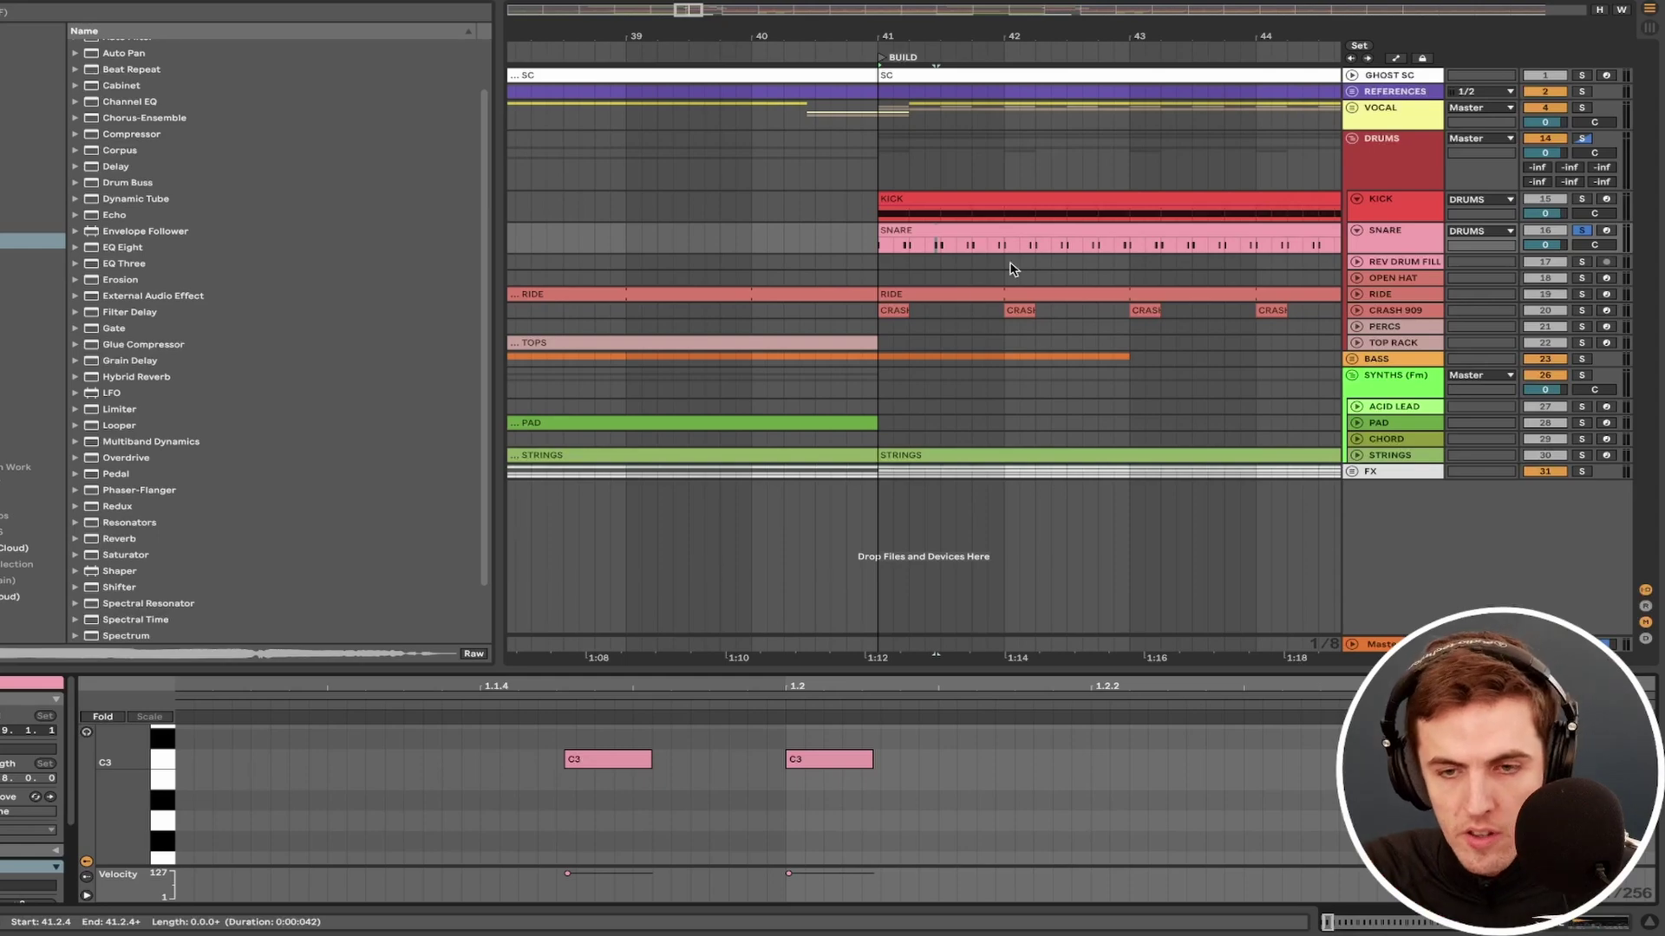
key(space)
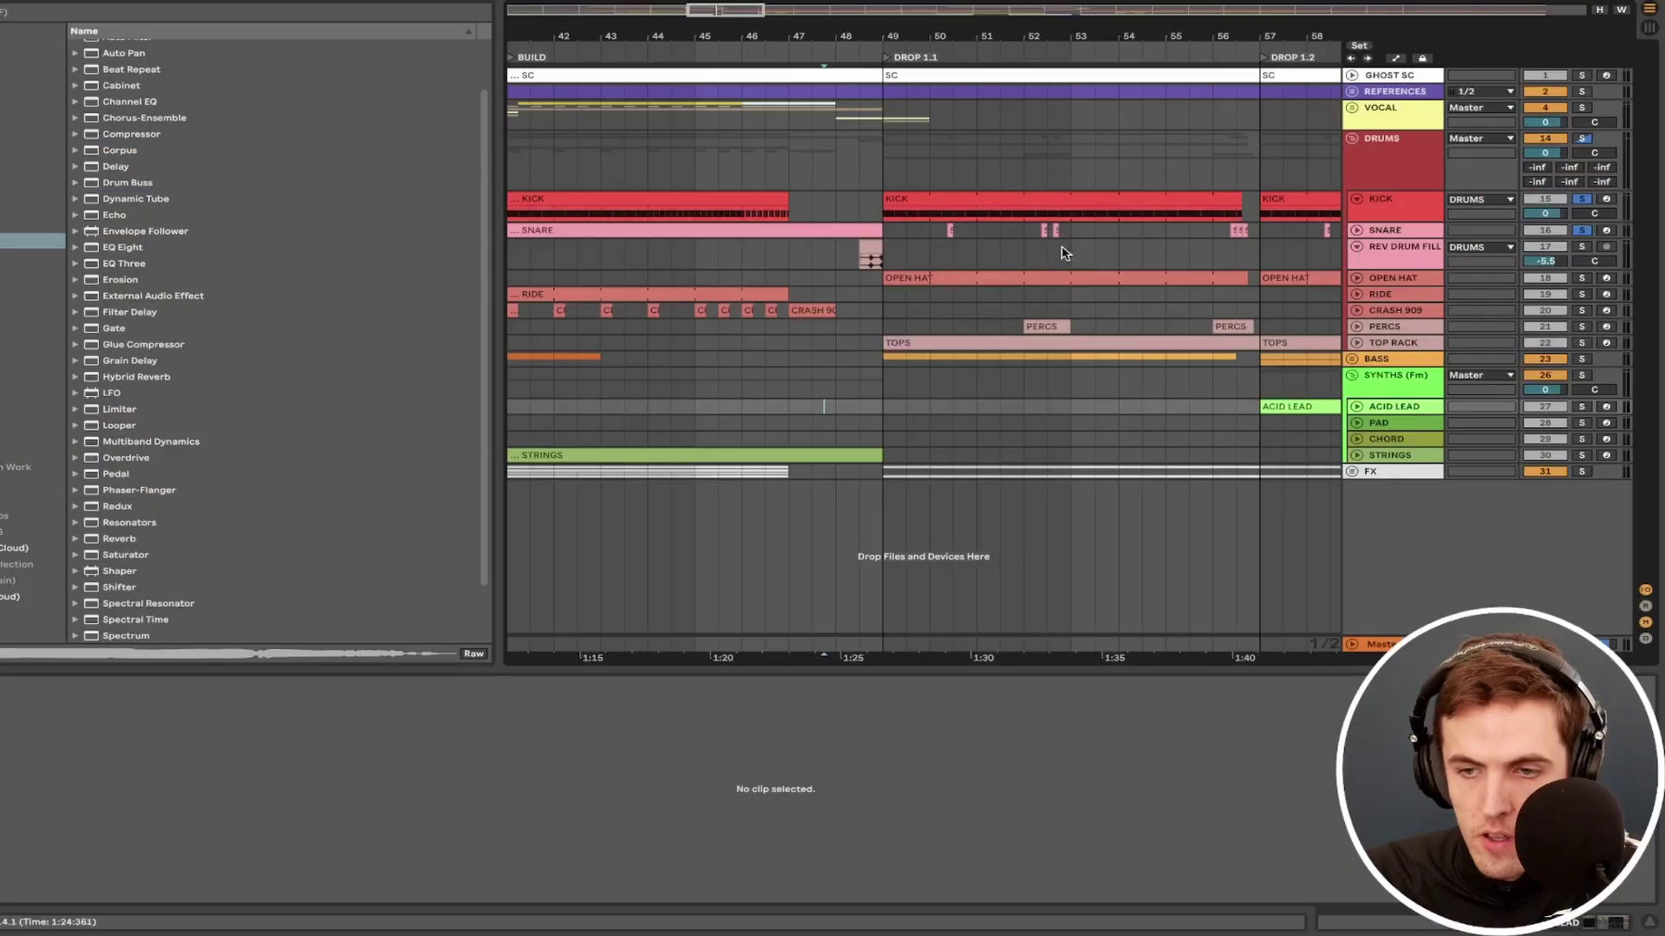
Step: Inspect the REV DRUM FILL clip just before DROP 1.1 and play its reversed ending into the drop
click(872, 250)
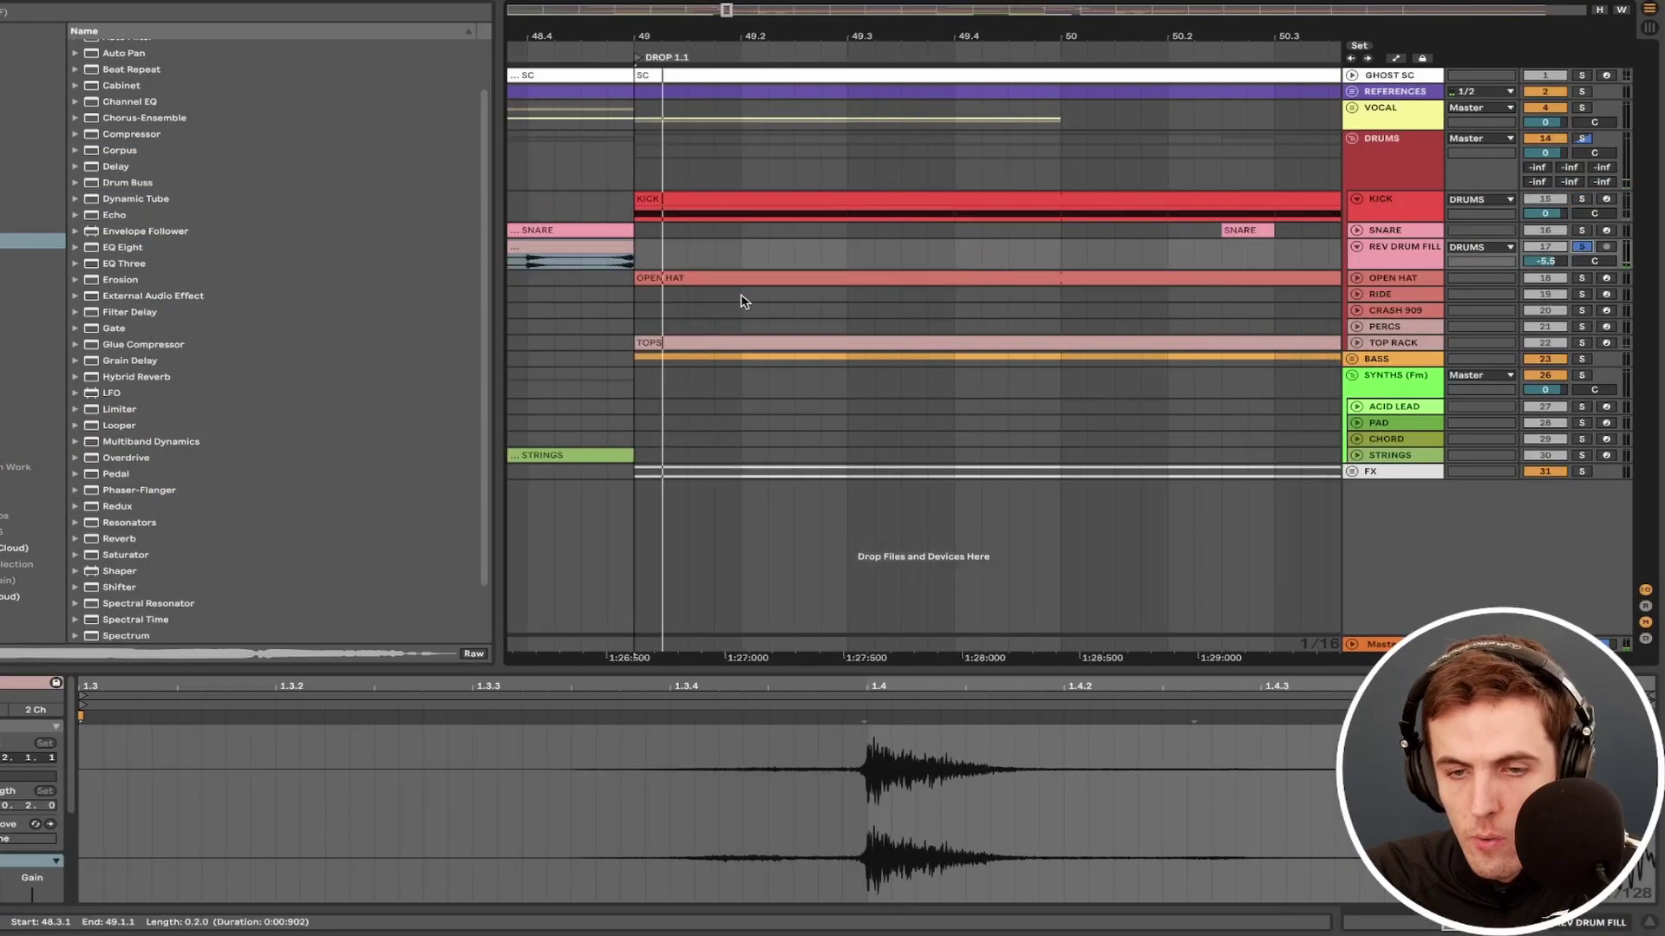
scroll(743, 301, left, 4)
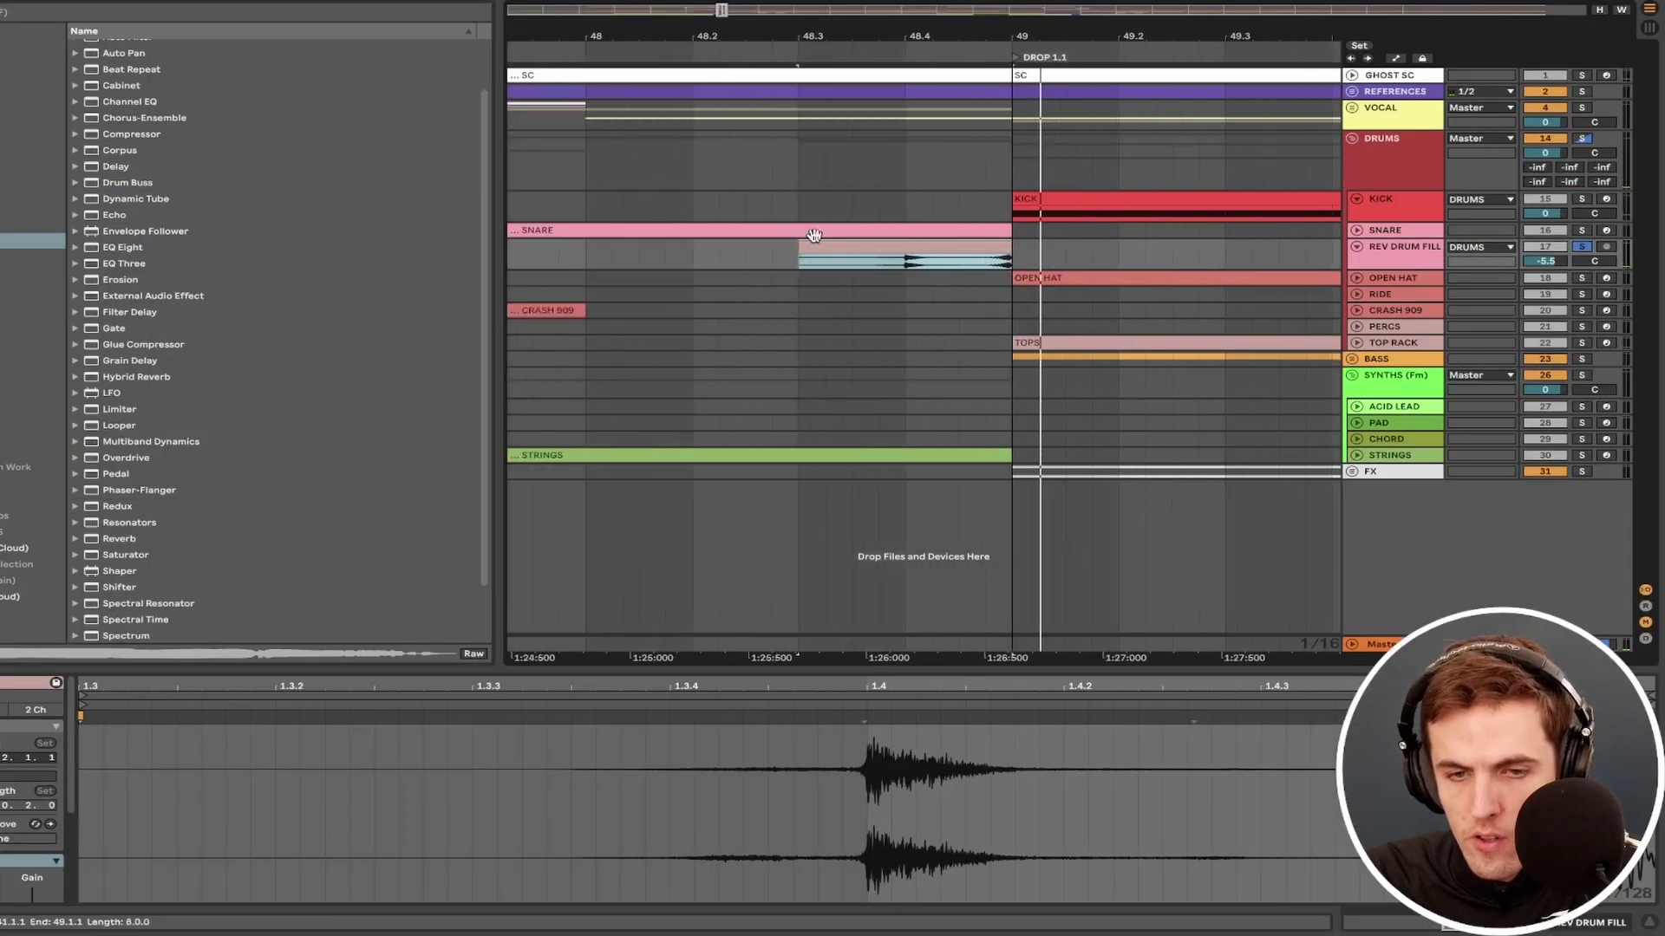
scroll(820, 243, up, 3)
scroll(1121, 266, down, 3)
scroll(1110, 262, right, 1)
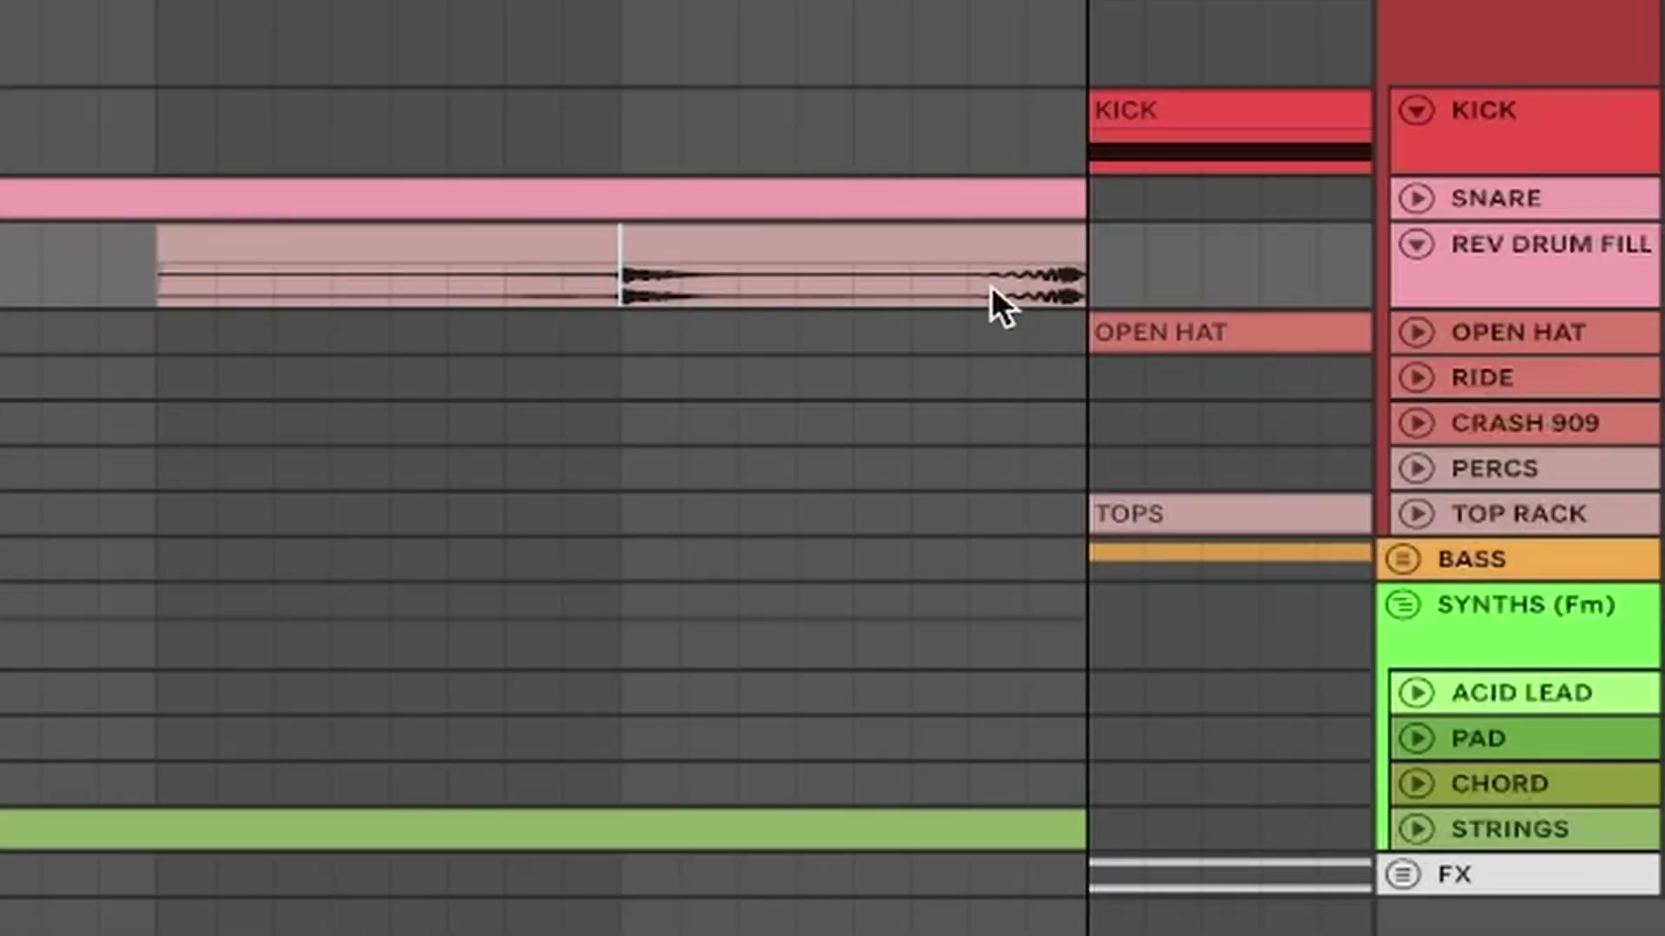
drag(991, 284, 1100, 295)
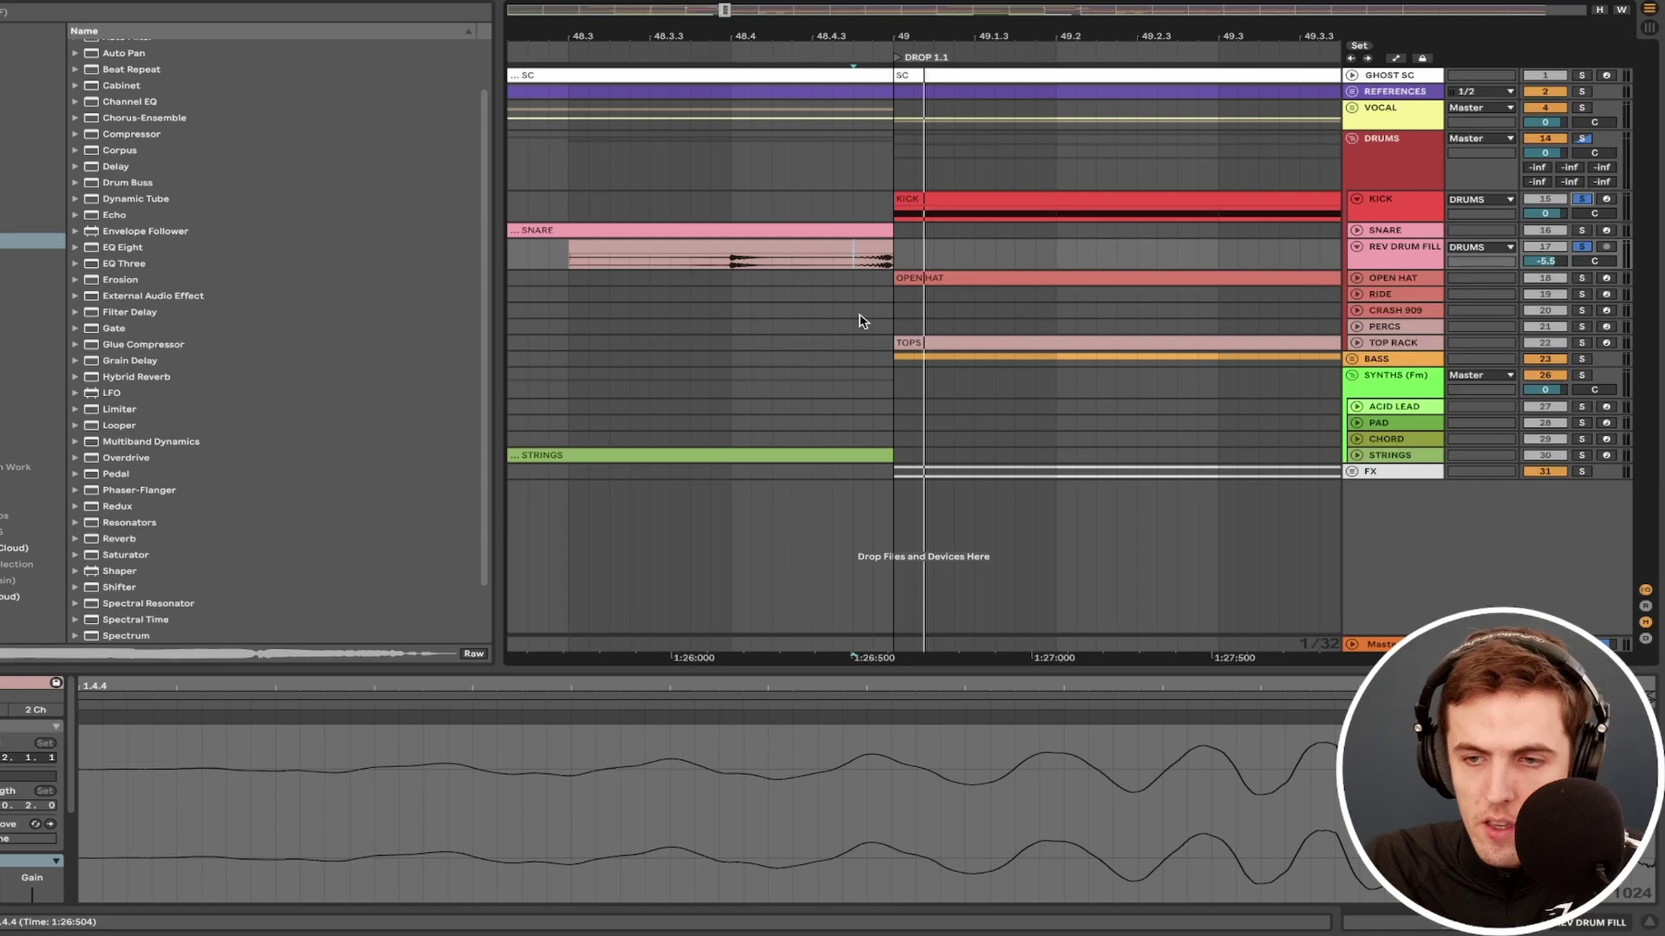
key(space)
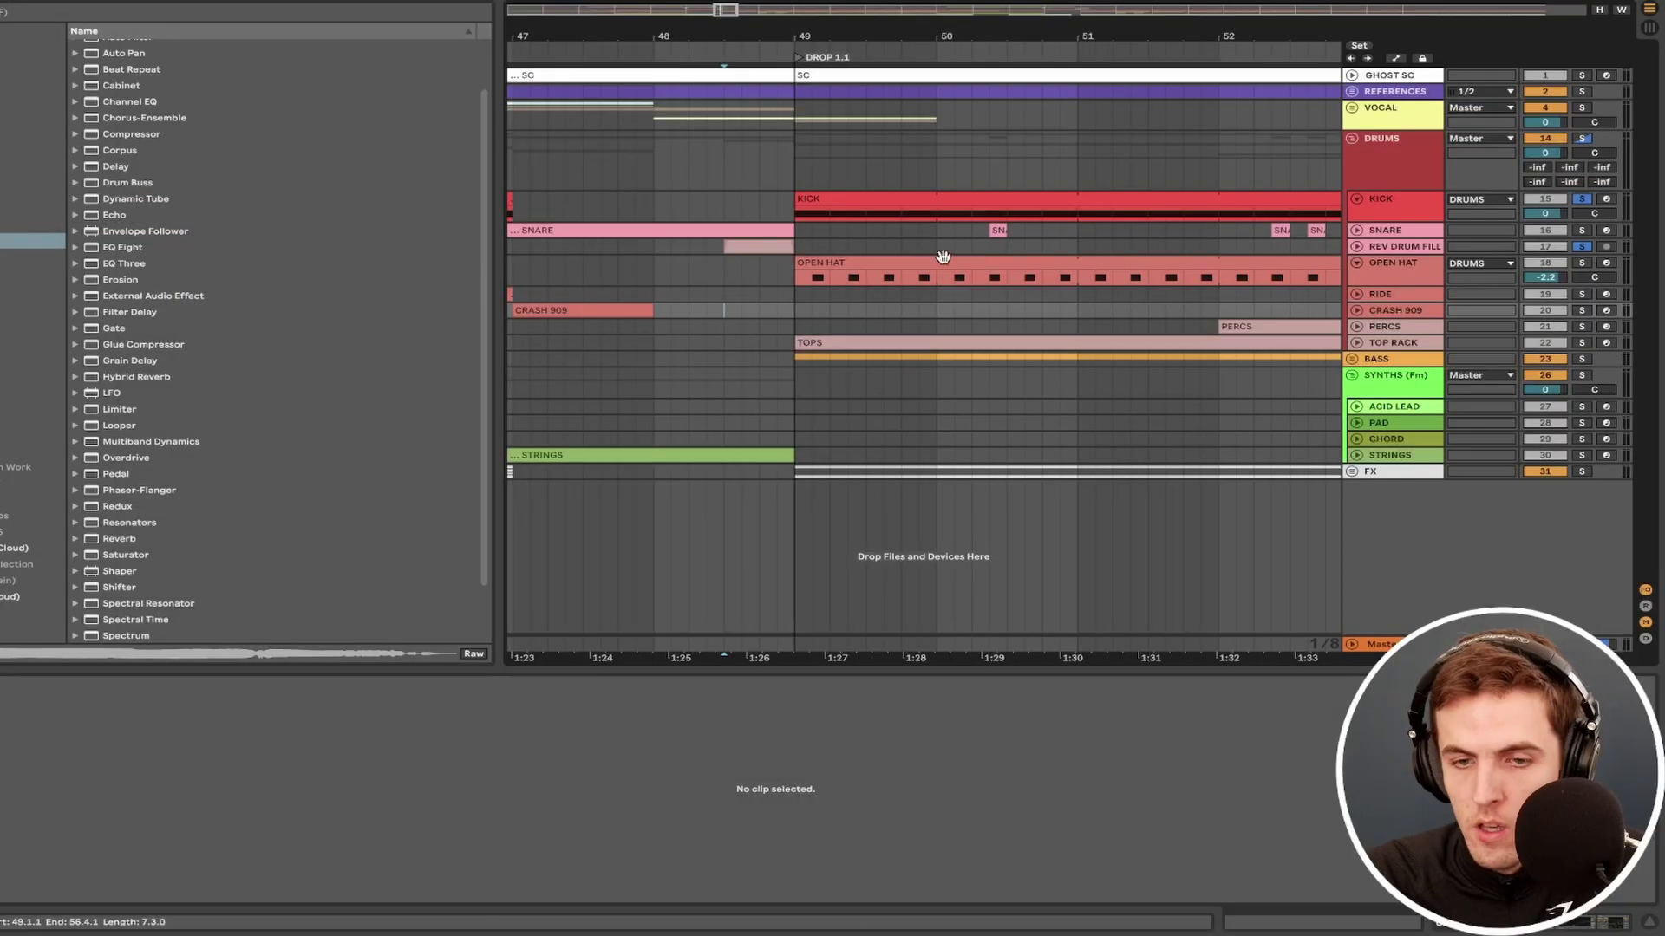
Step: Open the OPEN HAT clip in DROP 1.1 and play its offbeat C3 pattern
click(918, 260)
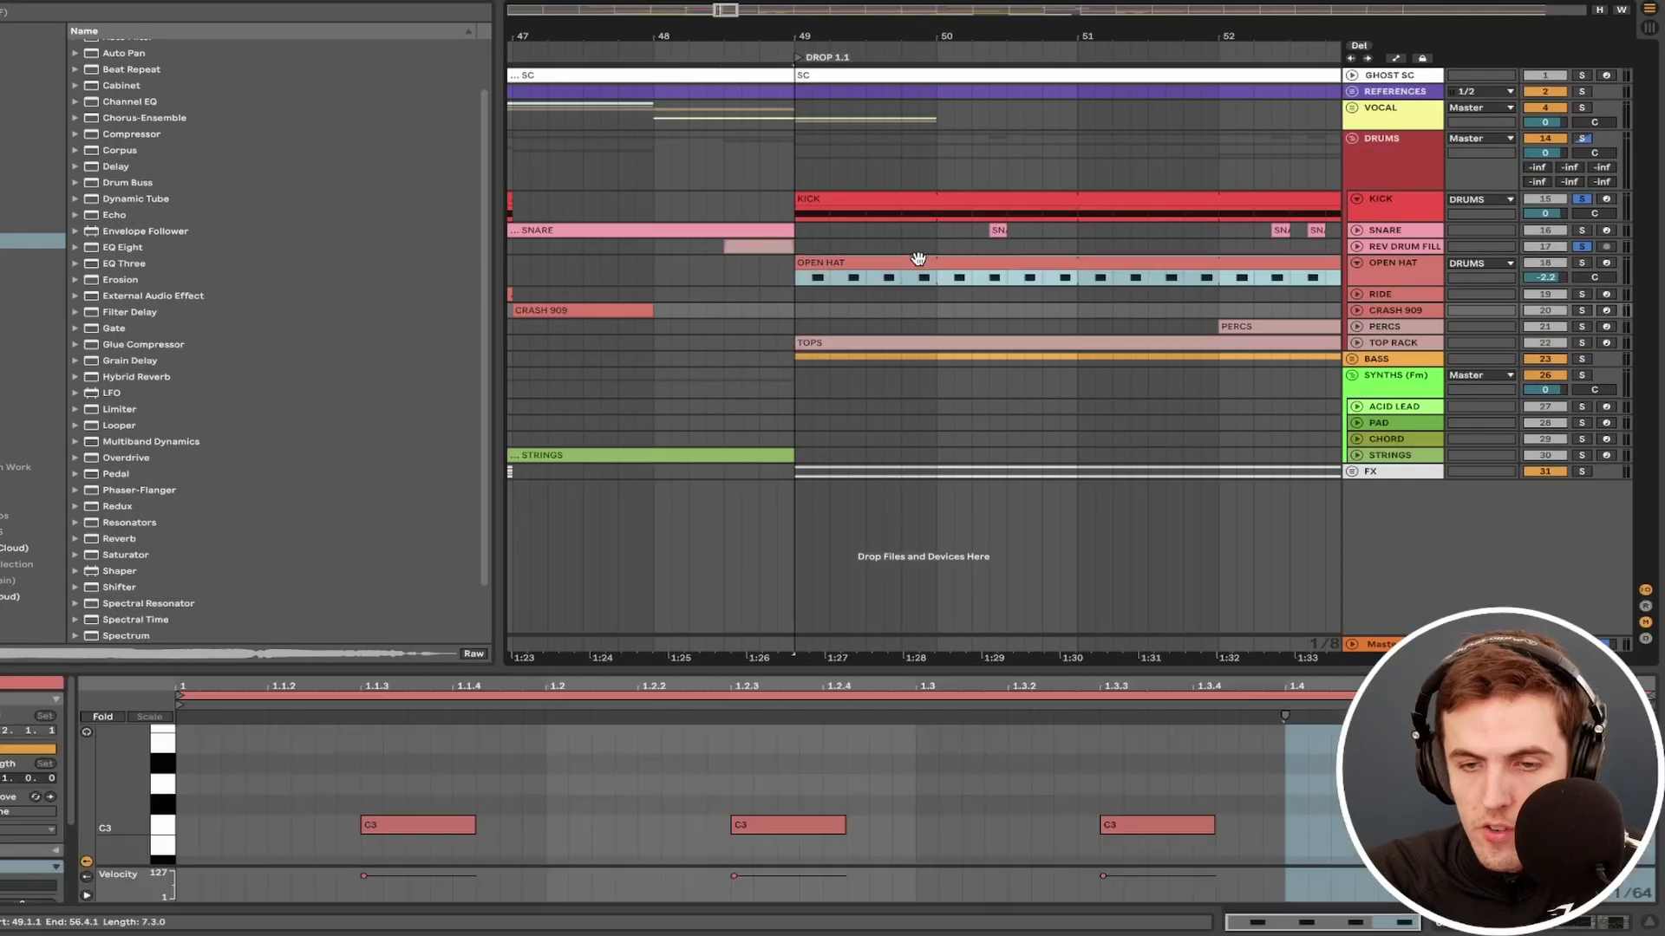
key(space)
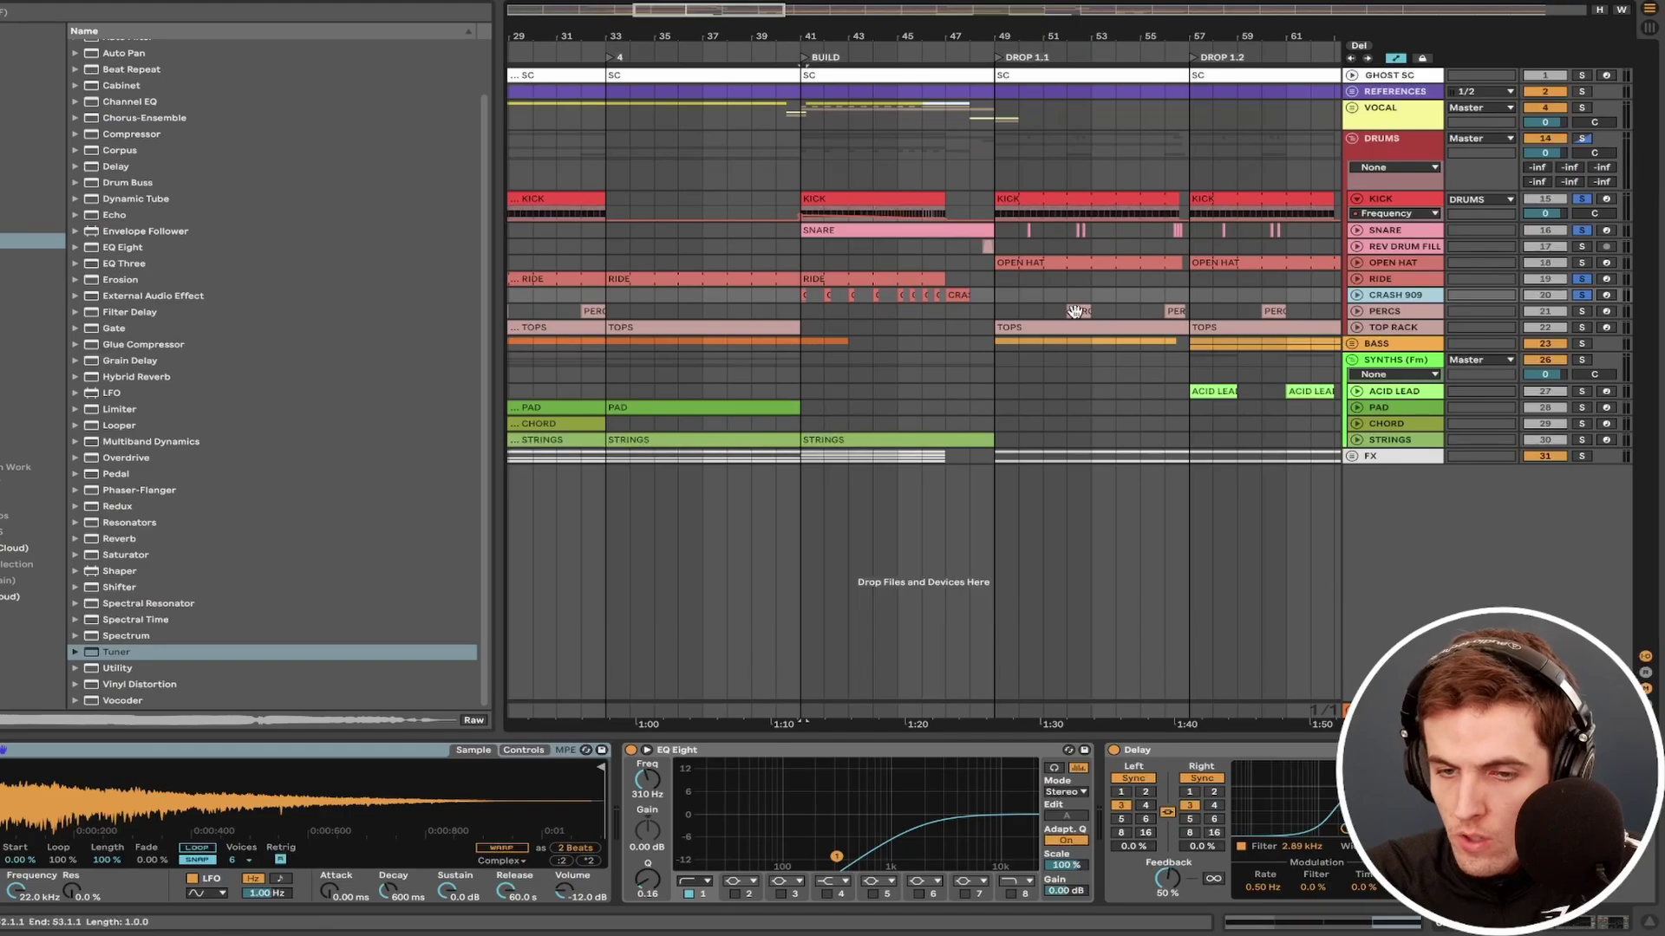
Step: Solo and unfold the PERCS track, and unfold the SNARE track to show both note patterns in DROP 1.1
click(1493, 288)
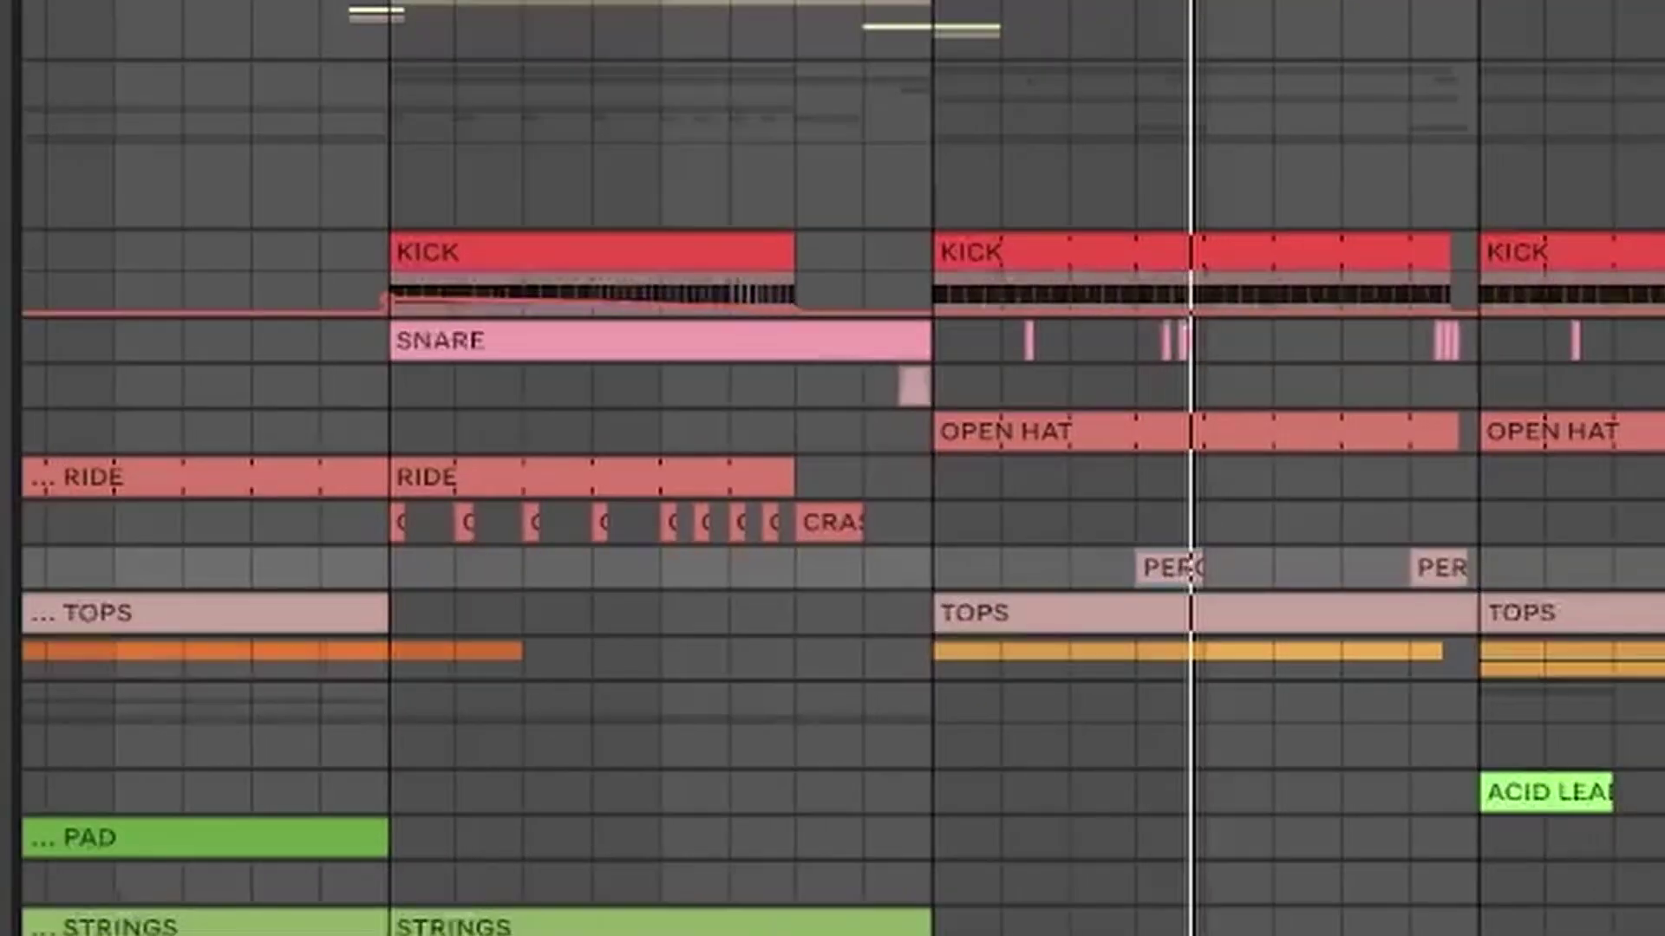
key(u)
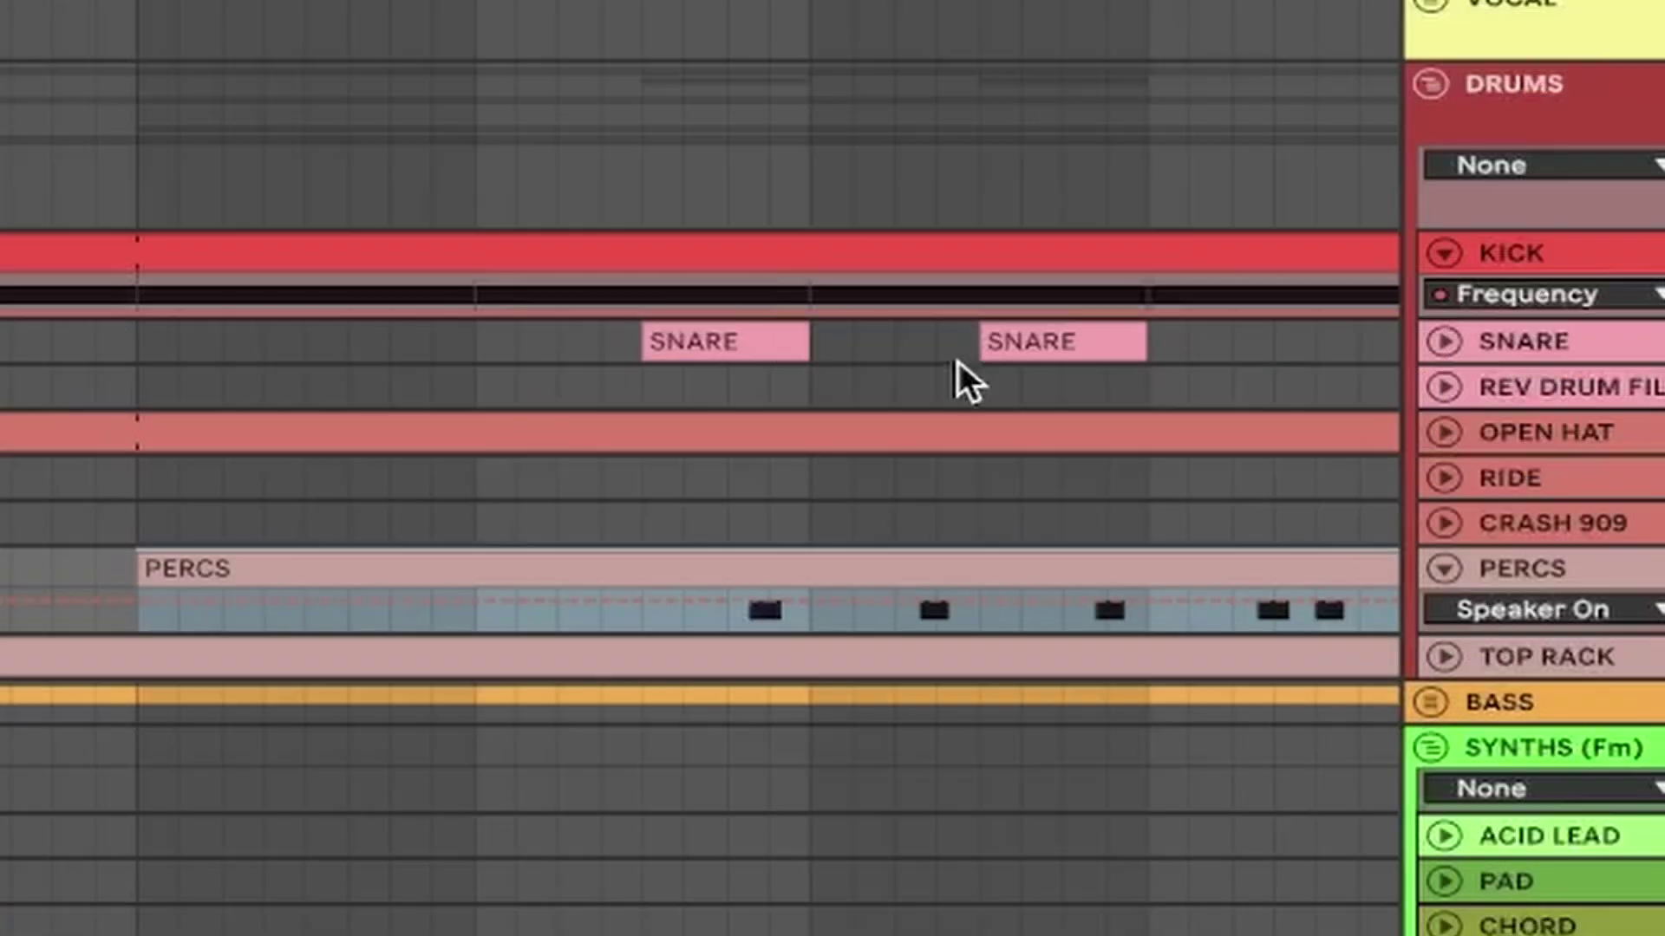
click(1422, 341)
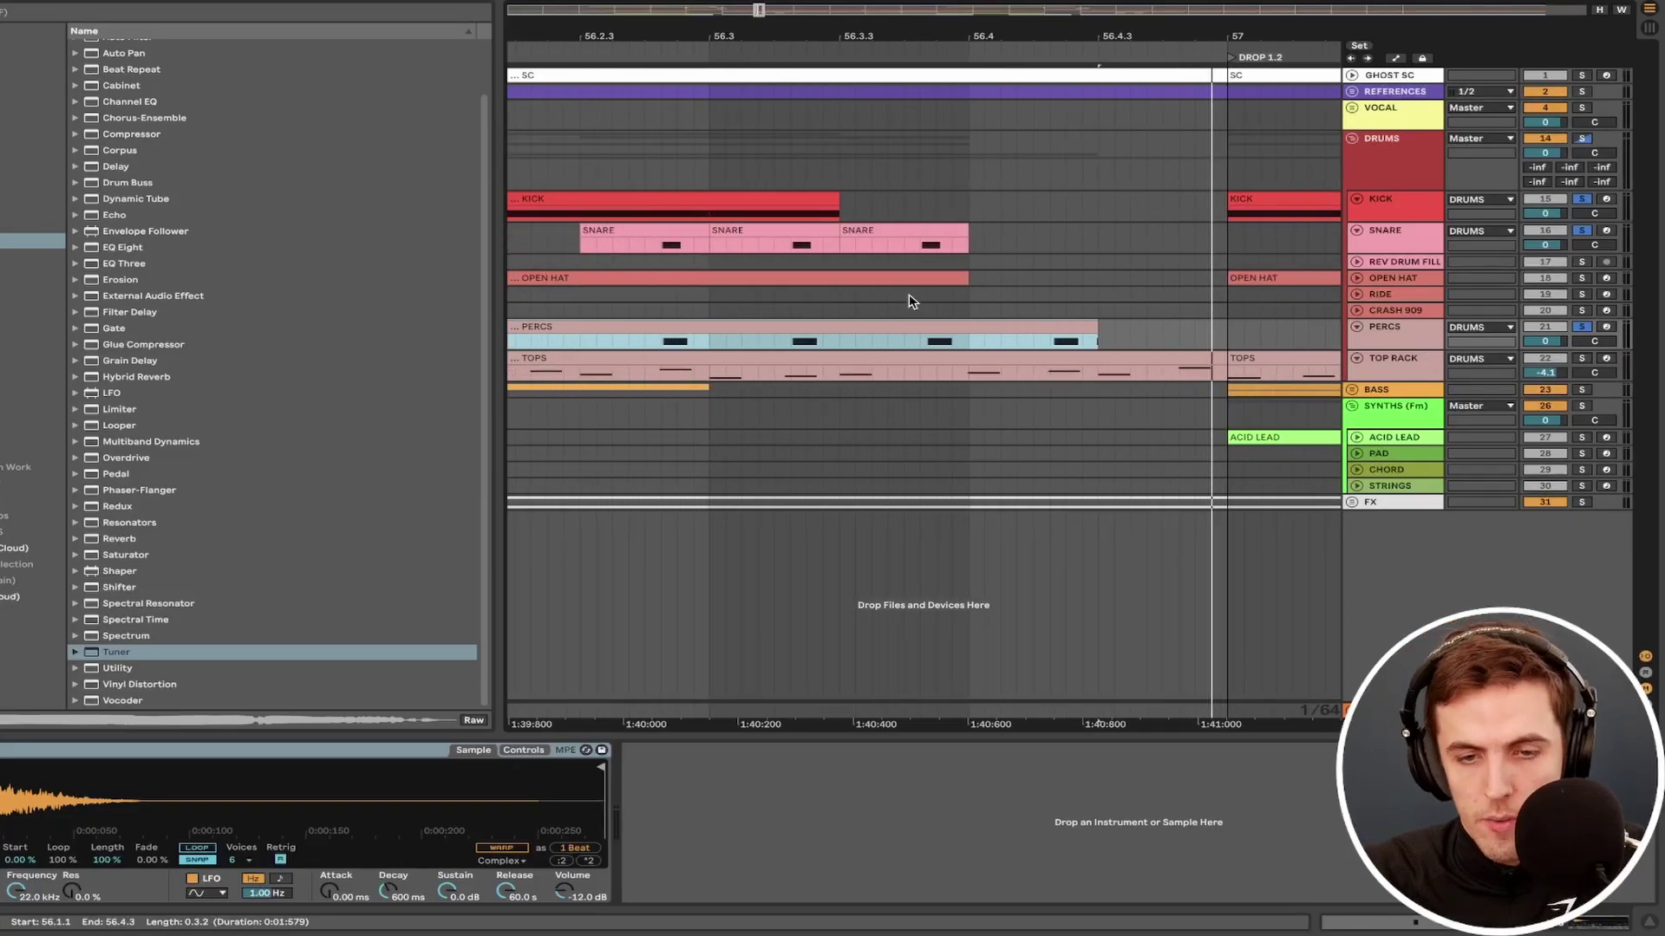
Step: Compare the timing of the SNARE and PERCS notes in the fills around bar 56 of DROP 1.1
scroll(711, 321, down, 5)
scroll(711, 321, left, 2)
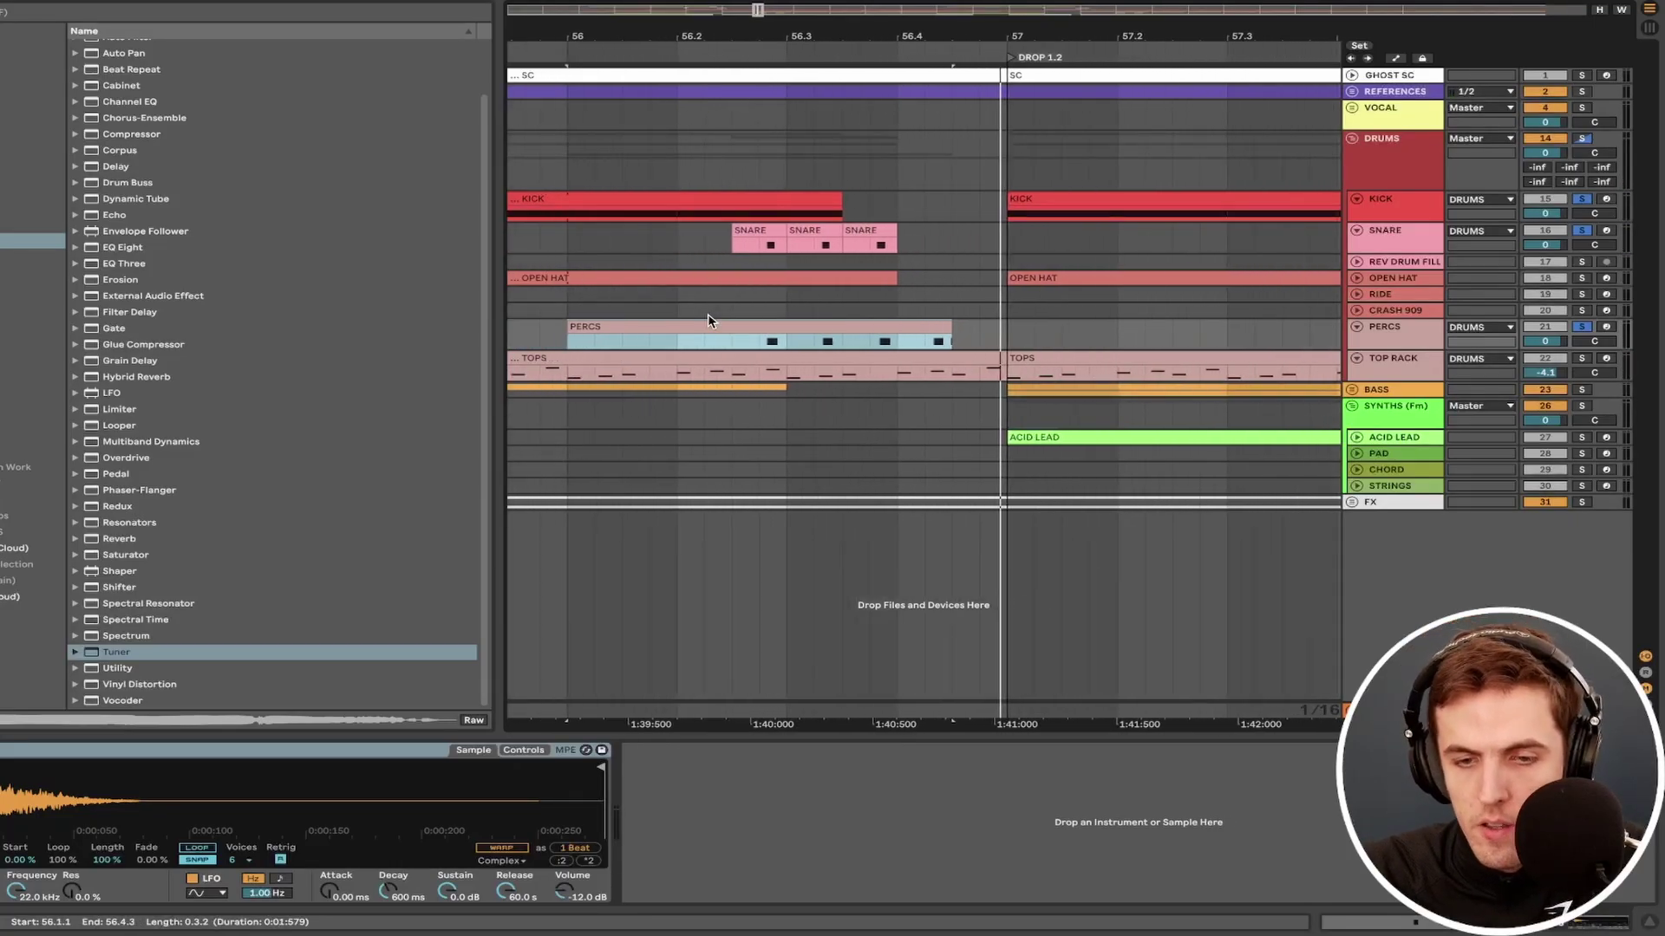
scroll(711, 321, down, 3)
scroll(711, 321, left, 2)
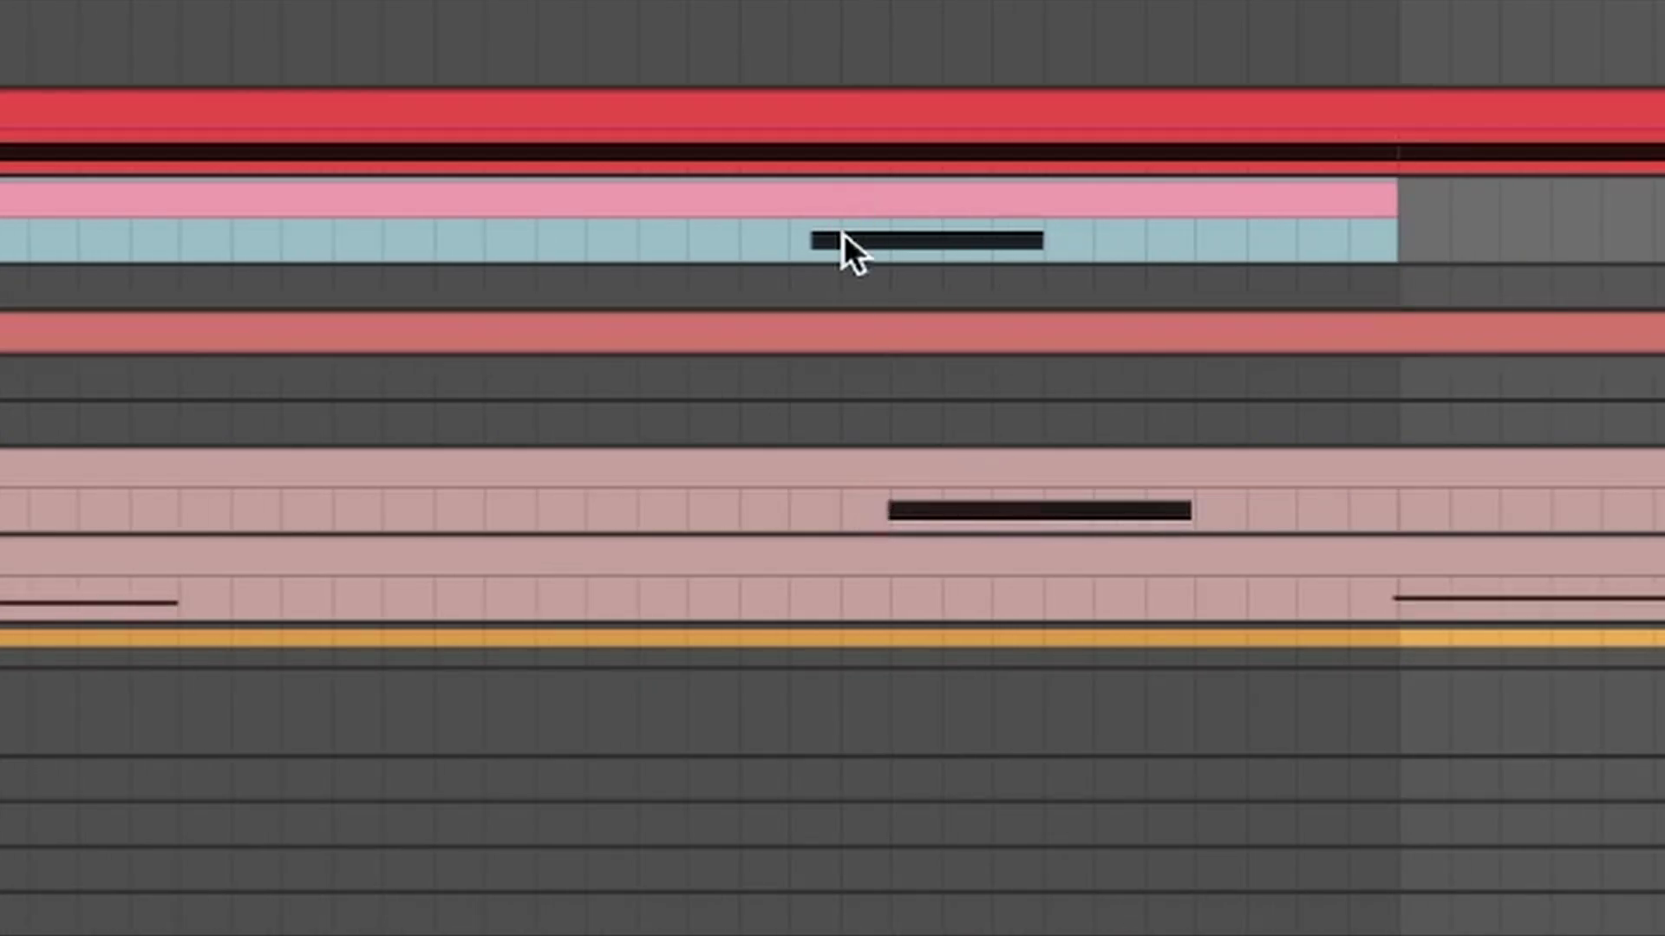
scroll(858, 239, up, 5)
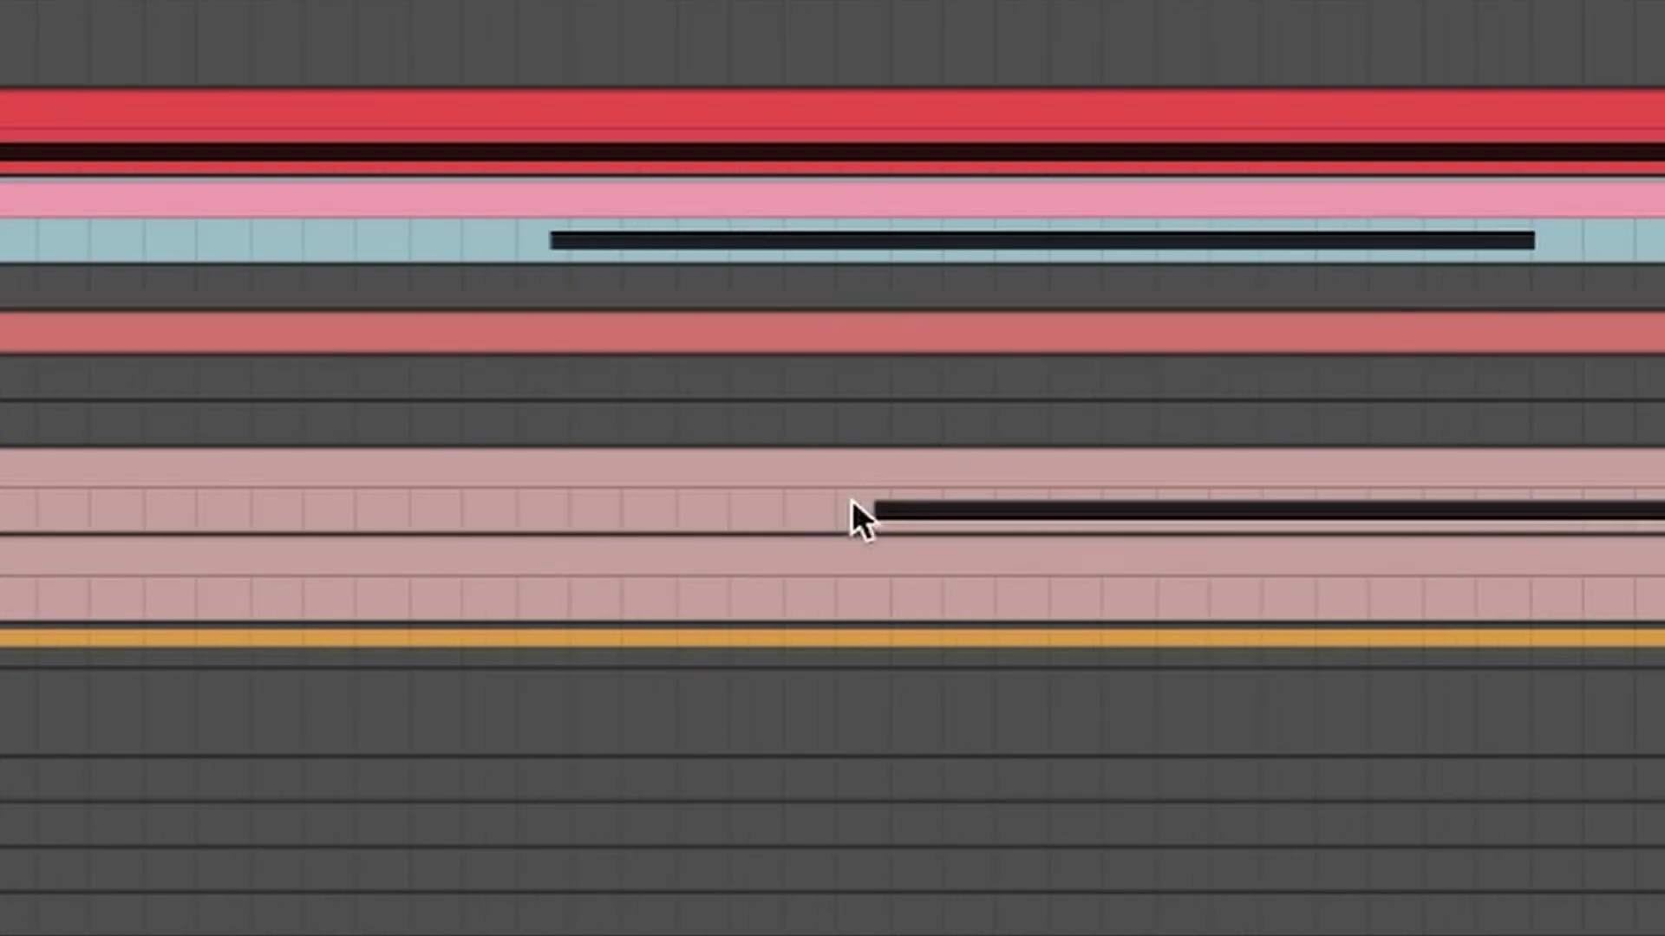
scroll(873, 498, down, 5)
scroll(872, 498, down, 3)
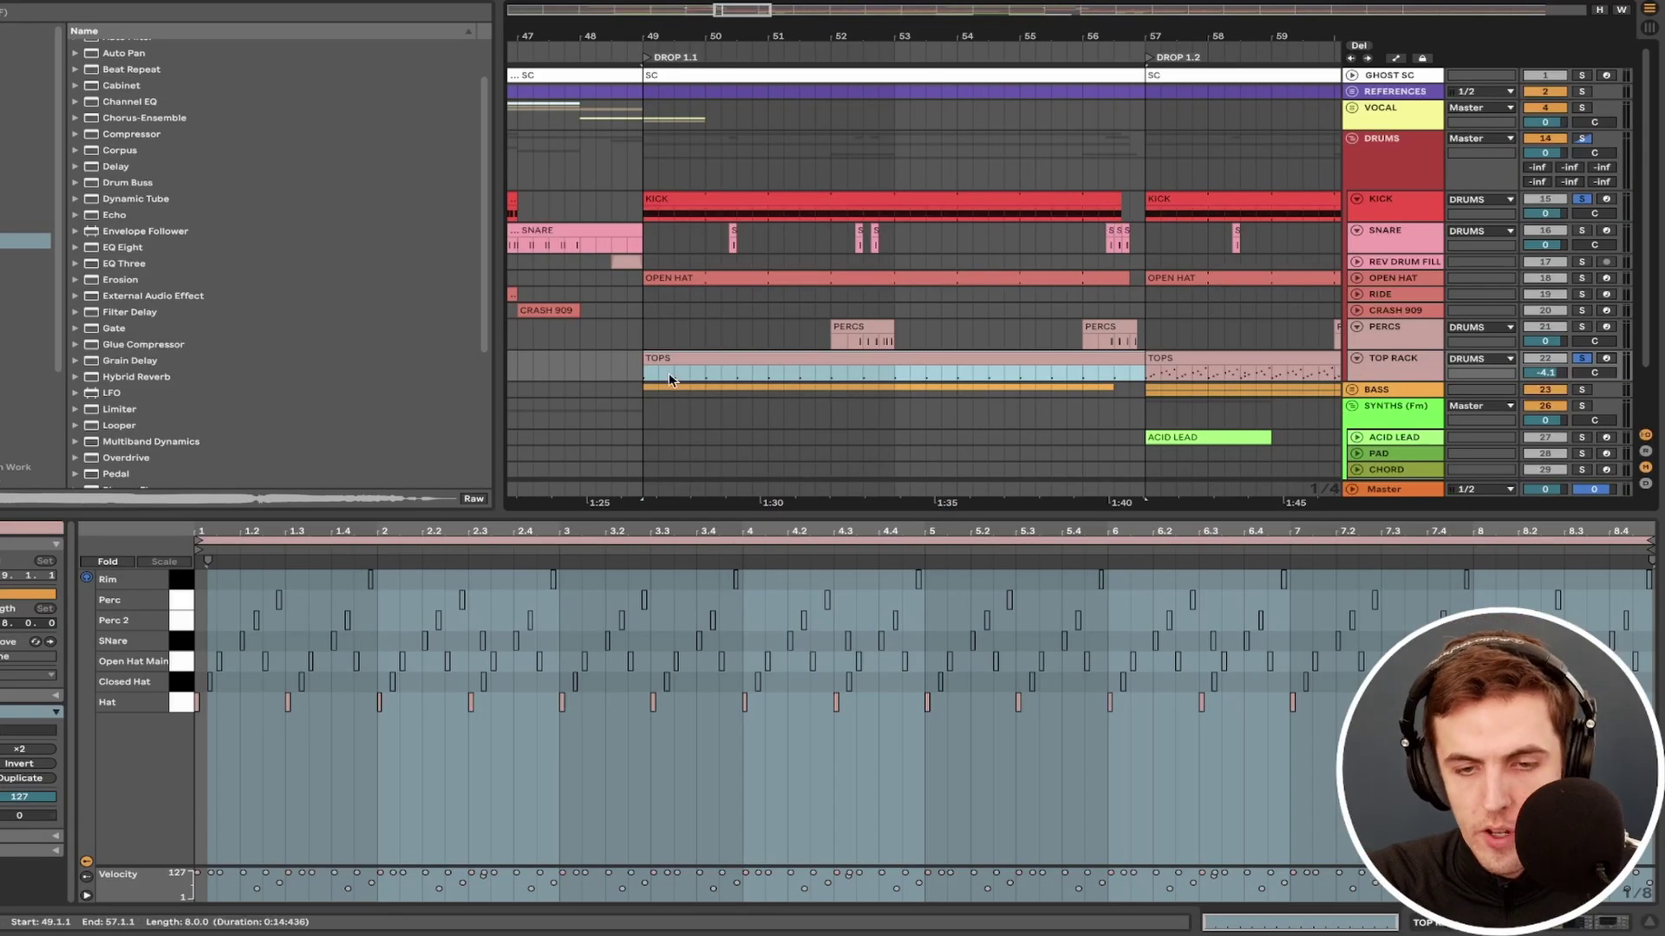
Step: Audition the TOP RACK drum sounds used in the TOPS clip of DROP 1.1, including Closed Hat, Open Hat Main and SNare
scroll(625, 382, up, 3)
click(288, 753)
scroll(289, 752, up, 3)
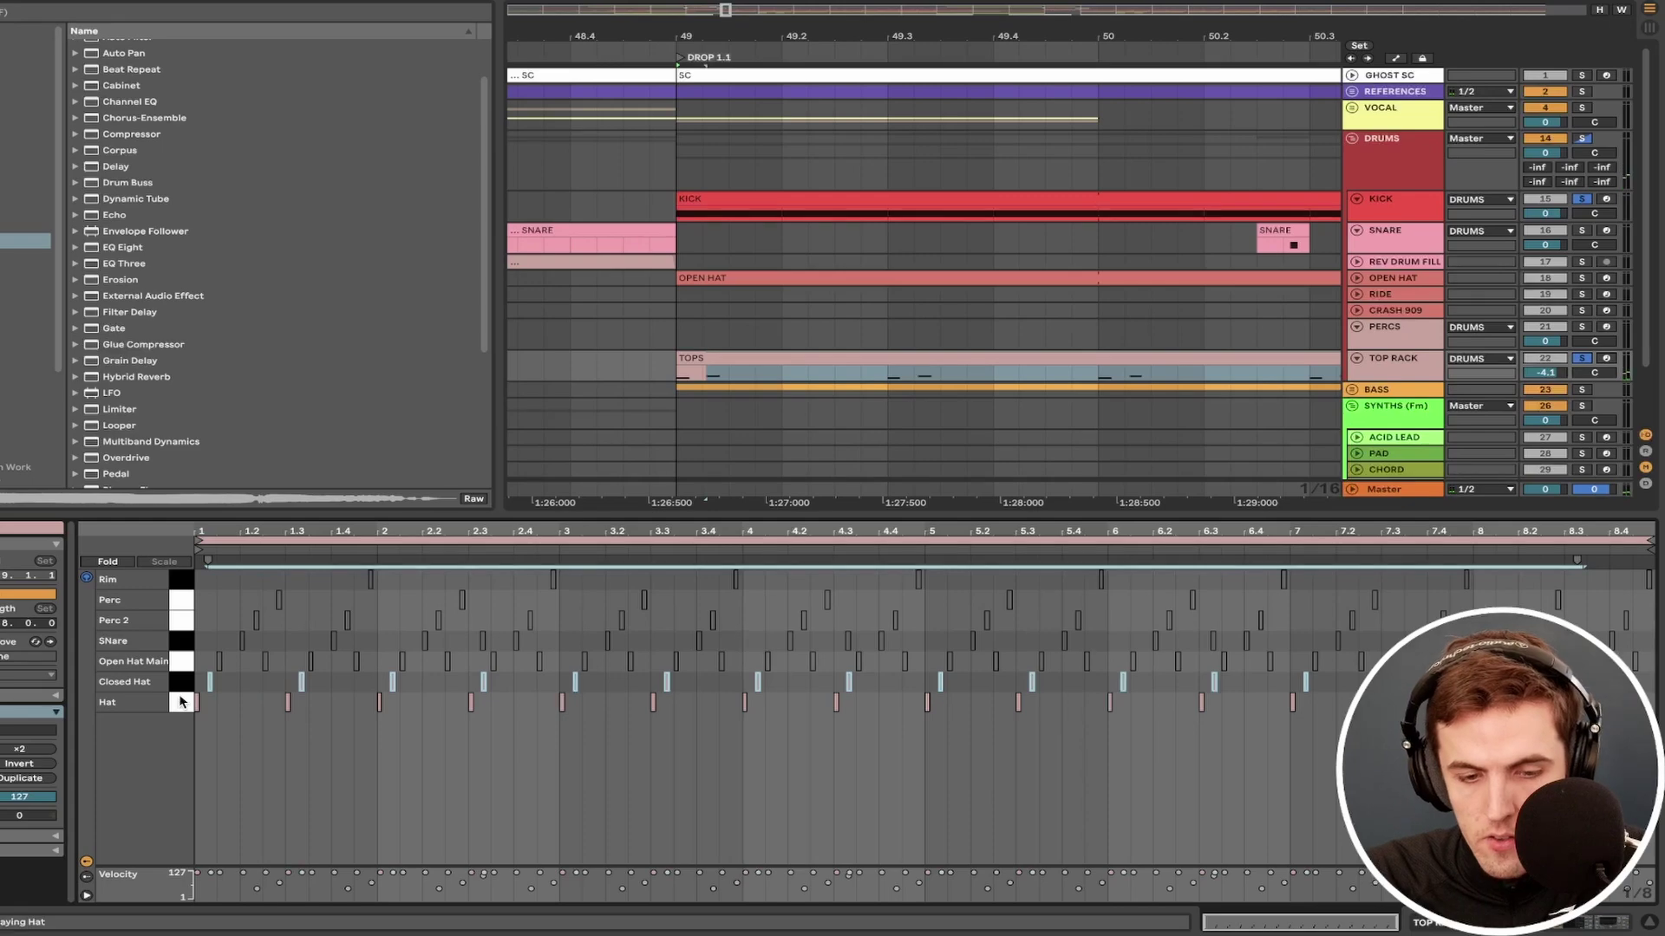
click(182, 682)
click(184, 666)
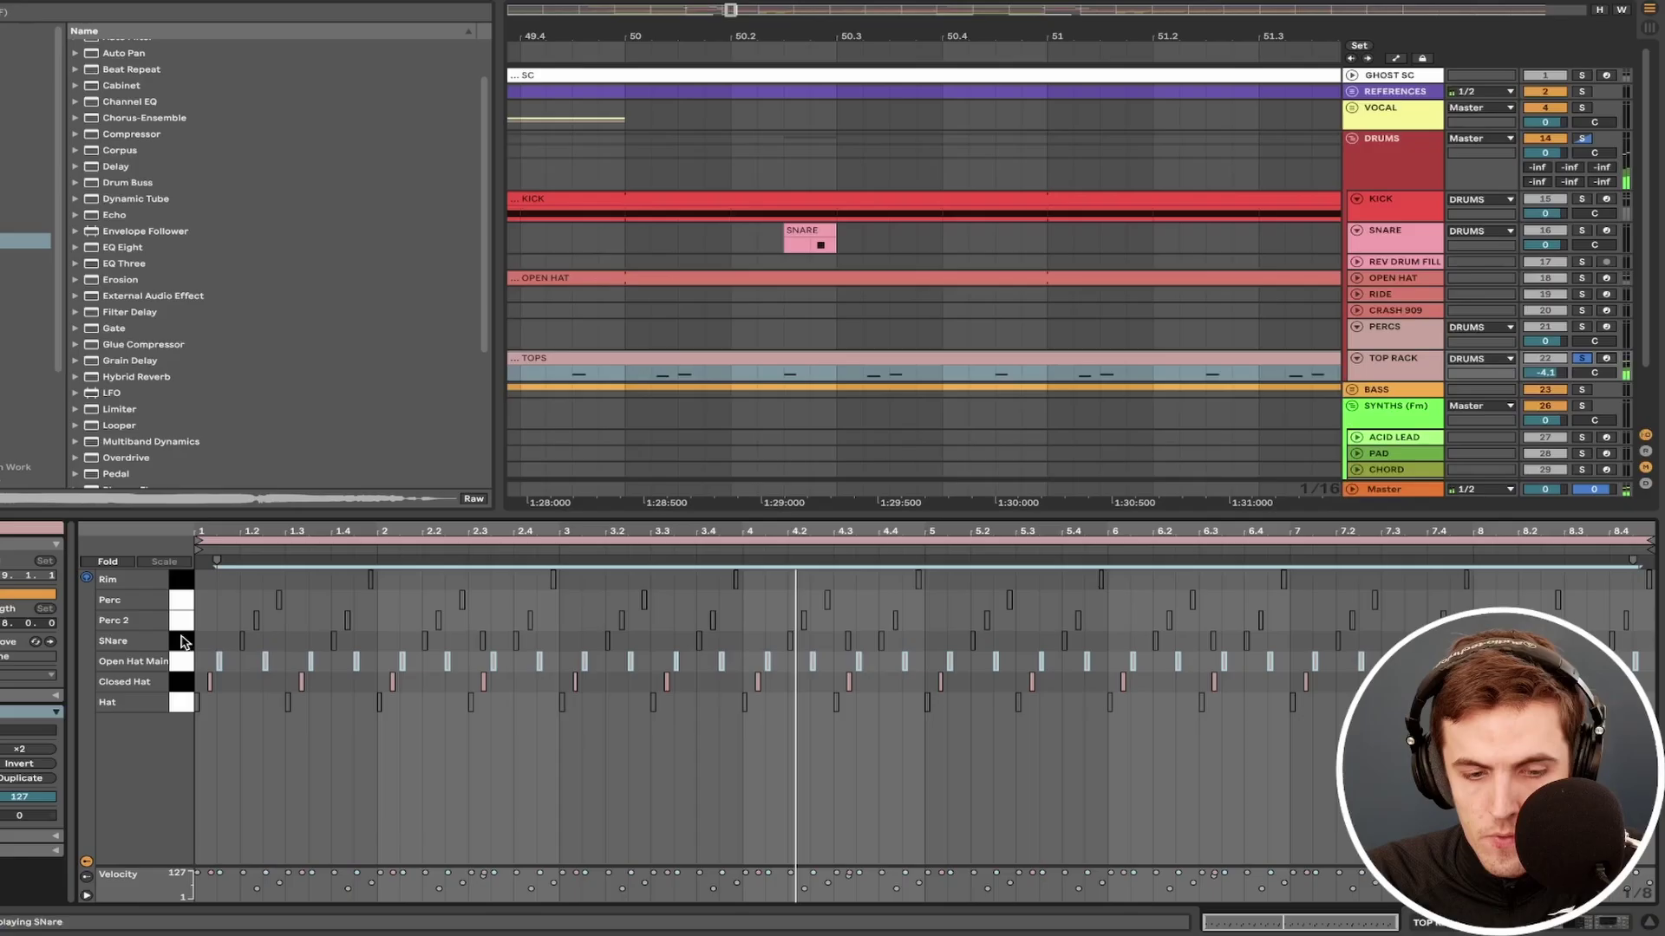
click(183, 445)
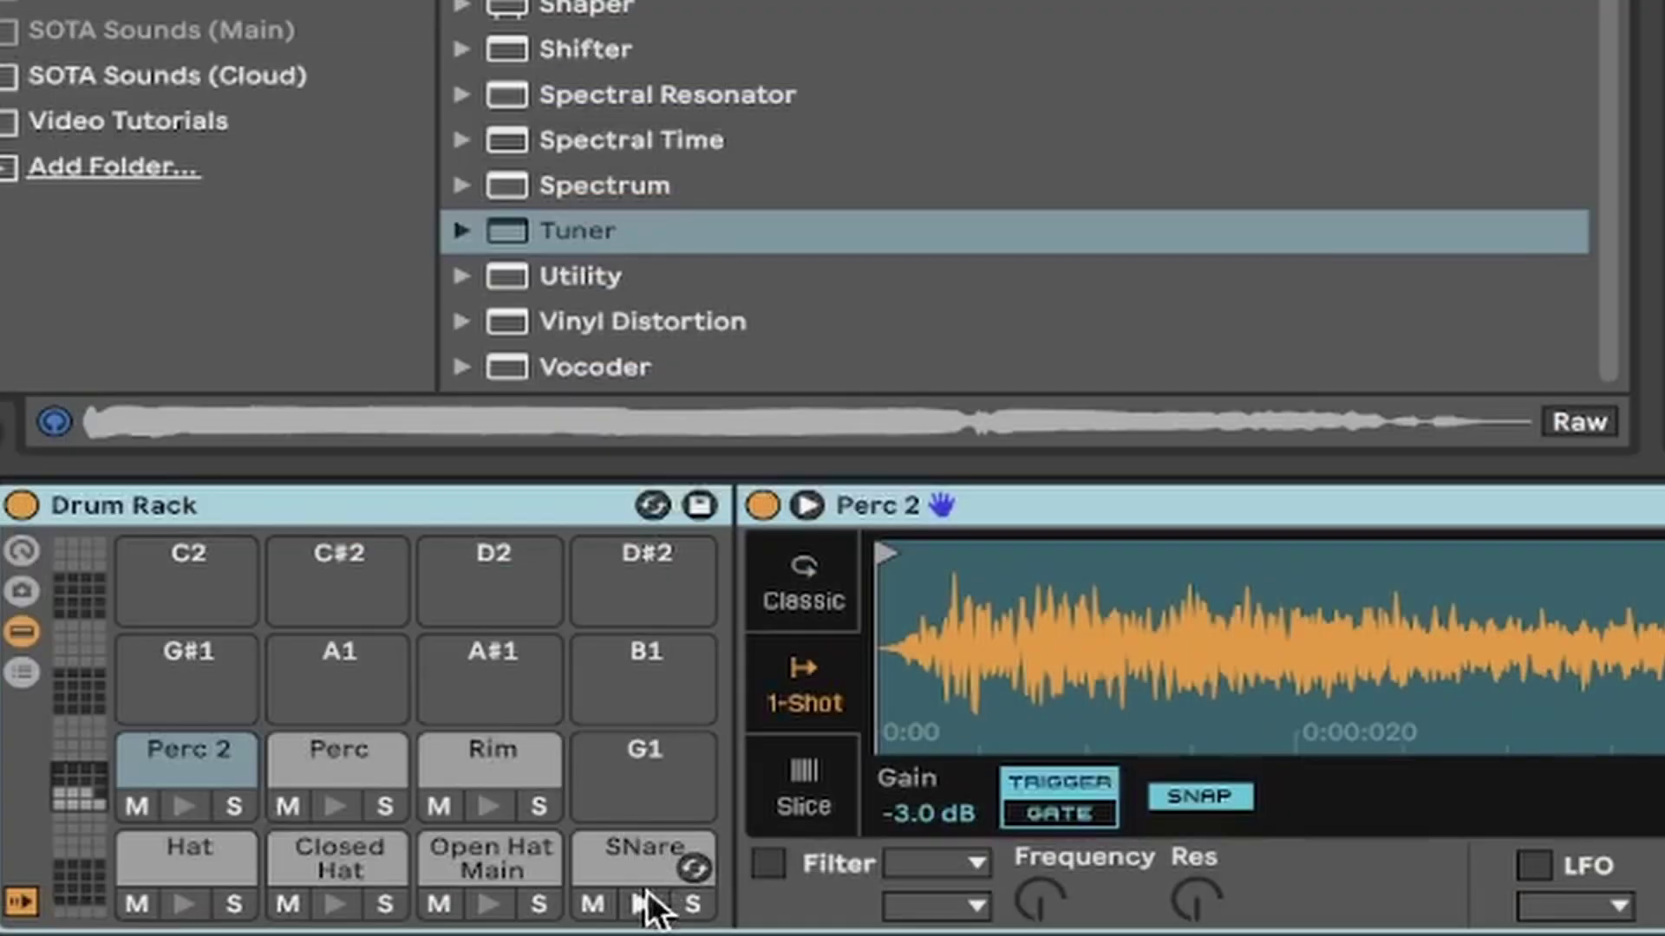
click(647, 891)
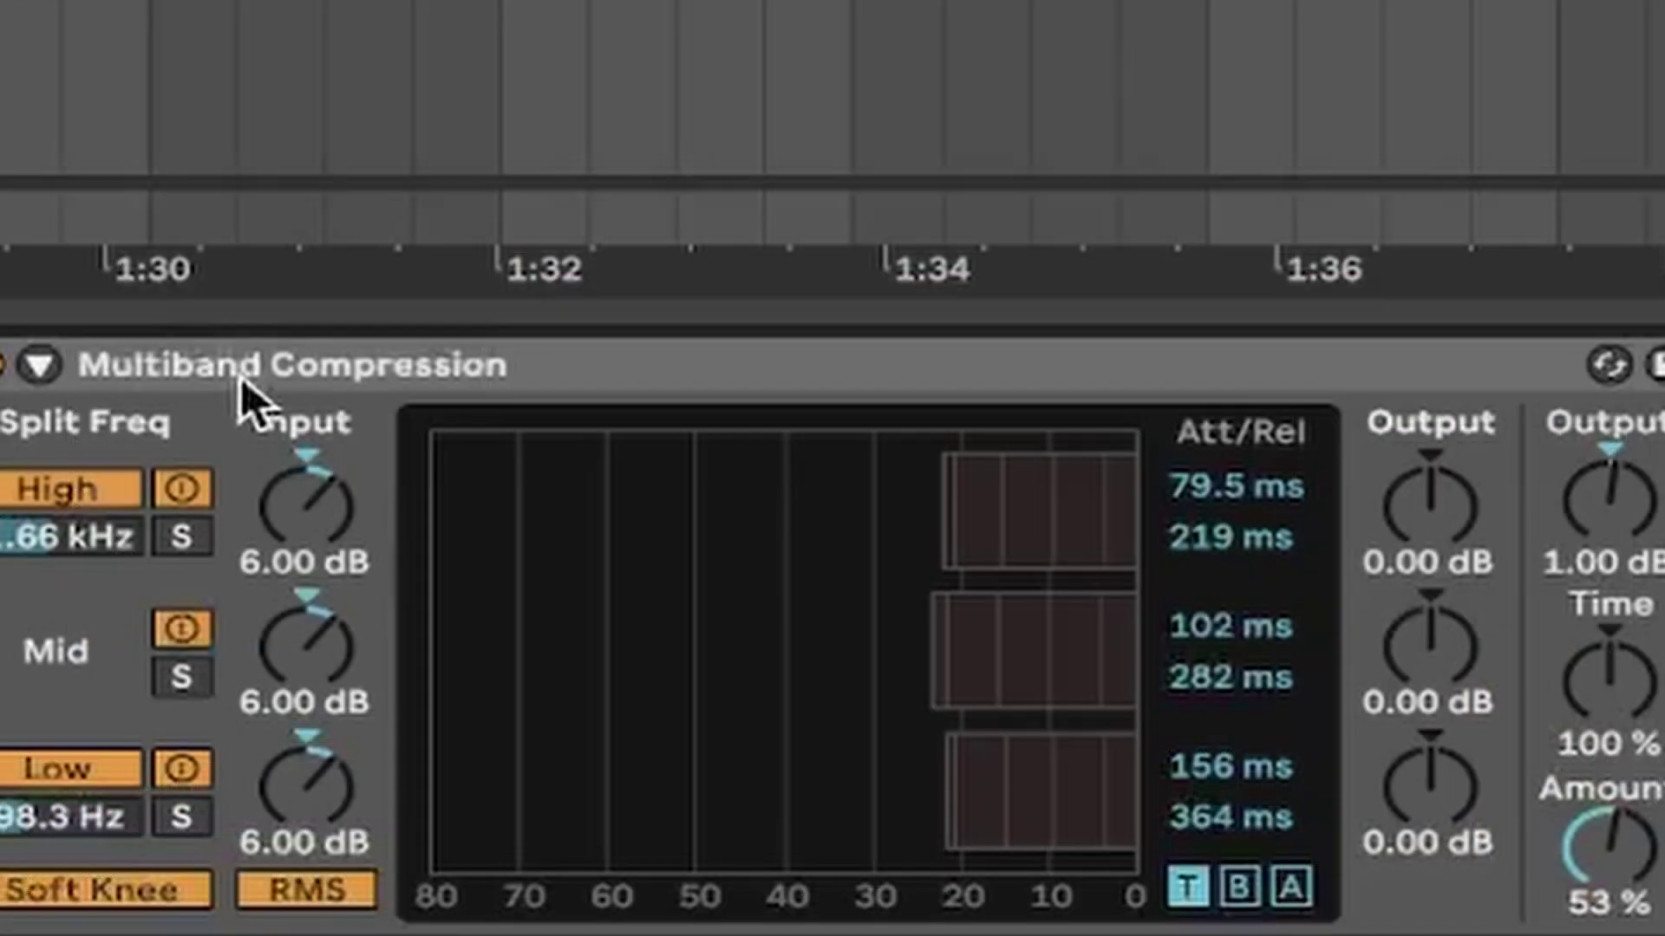
Step: Review the TOP RACK's Auto Filter frequency automation and play it from the start of the STRIPPED section
click(755, 754)
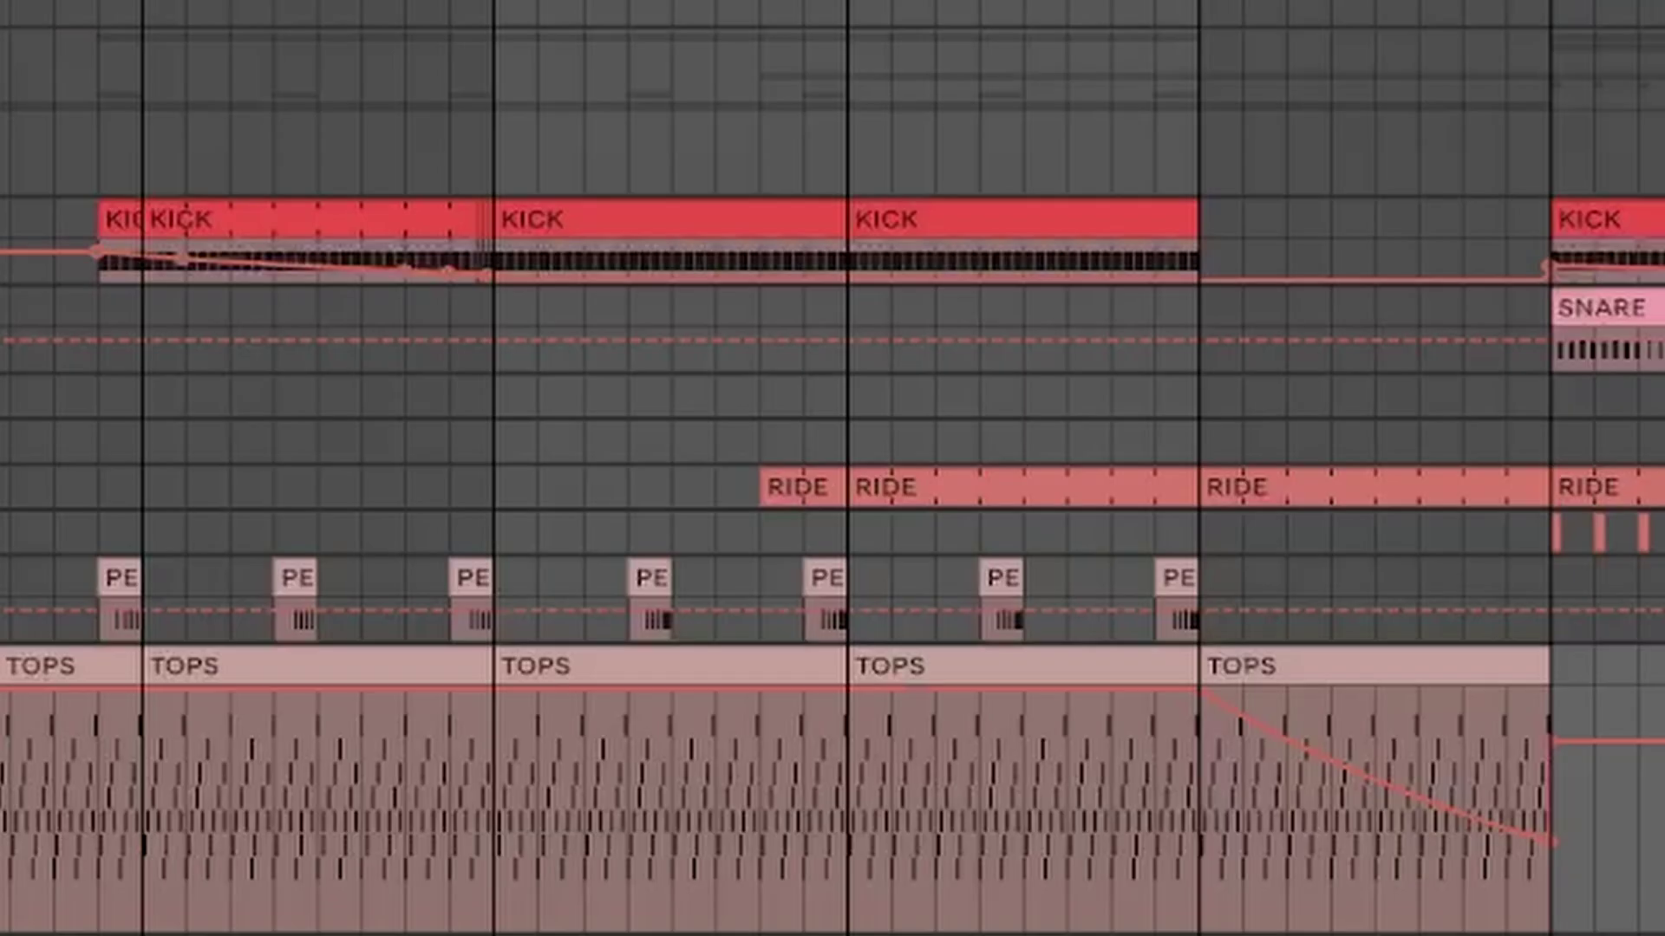
click(914, 356)
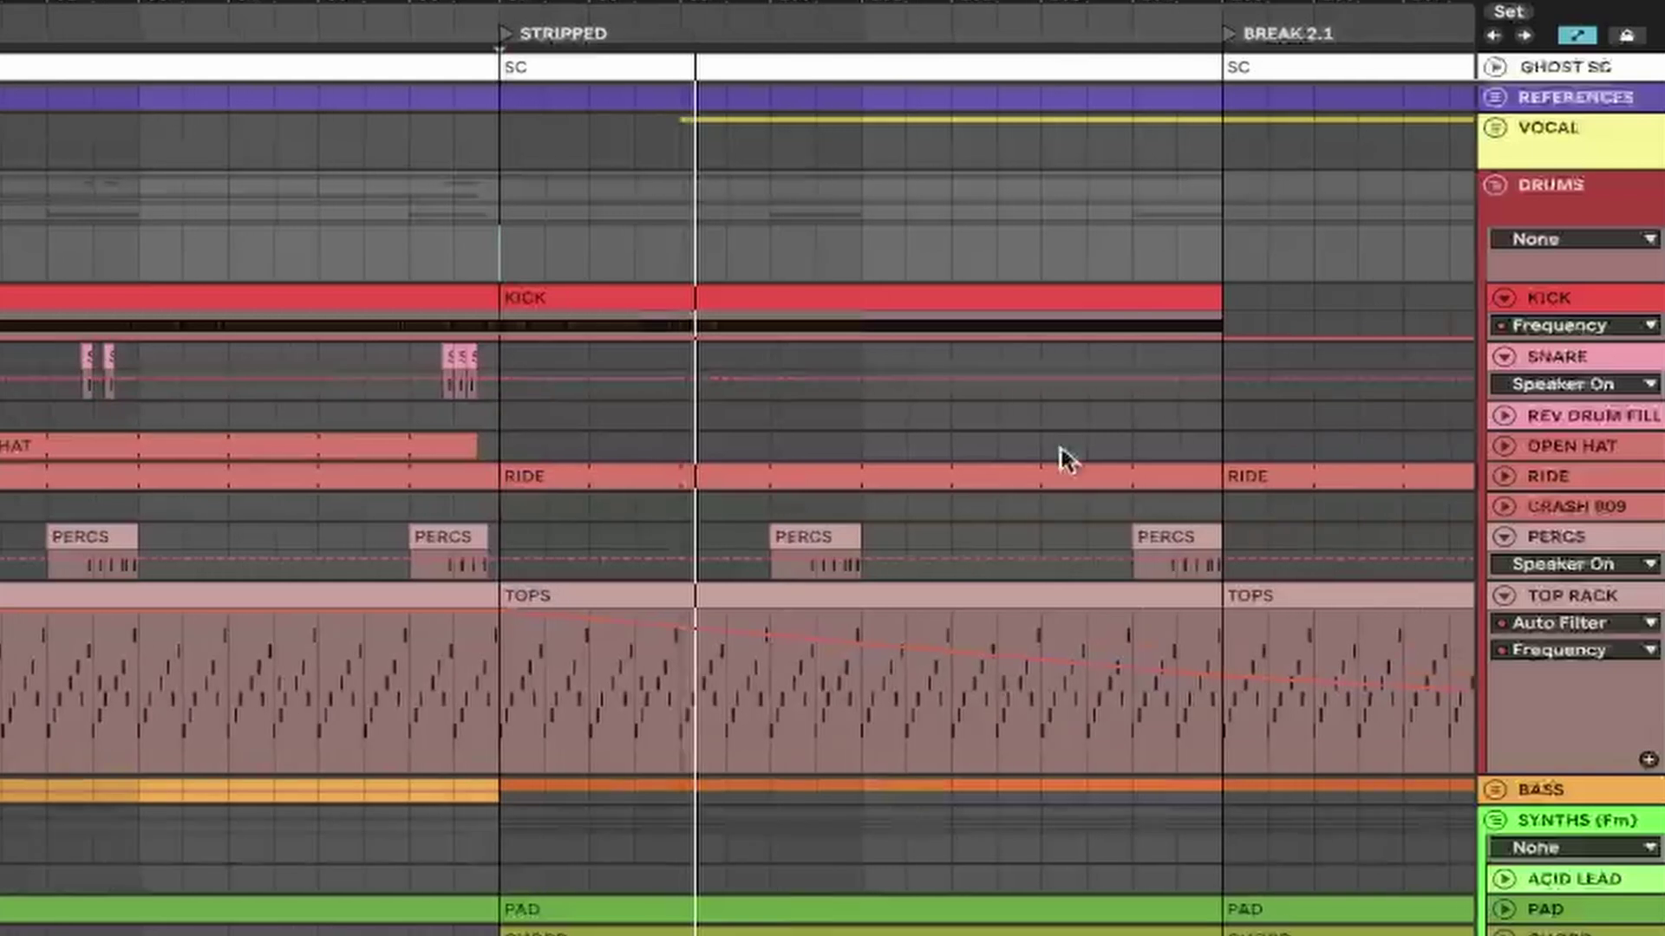
Step: Follow the TOP RACK's Auto Filter frequency automation from STRIPPED through the breaks and BUILD 2.1, with the TOP RACK lane reduced in height
key(minus)
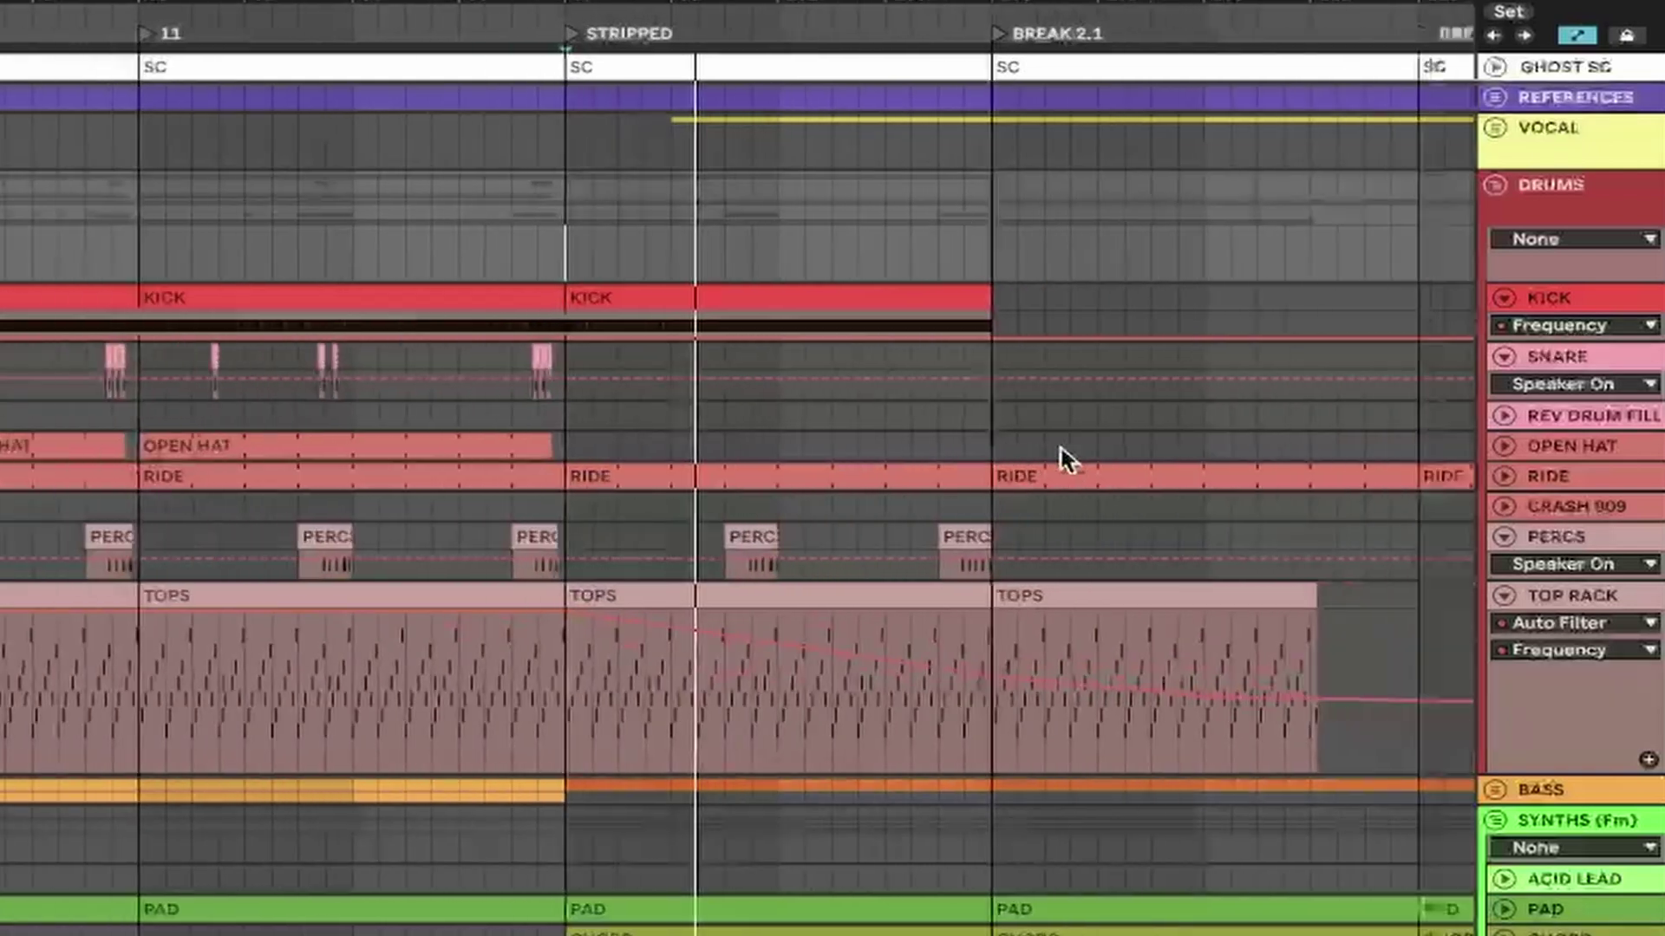
key(minus)
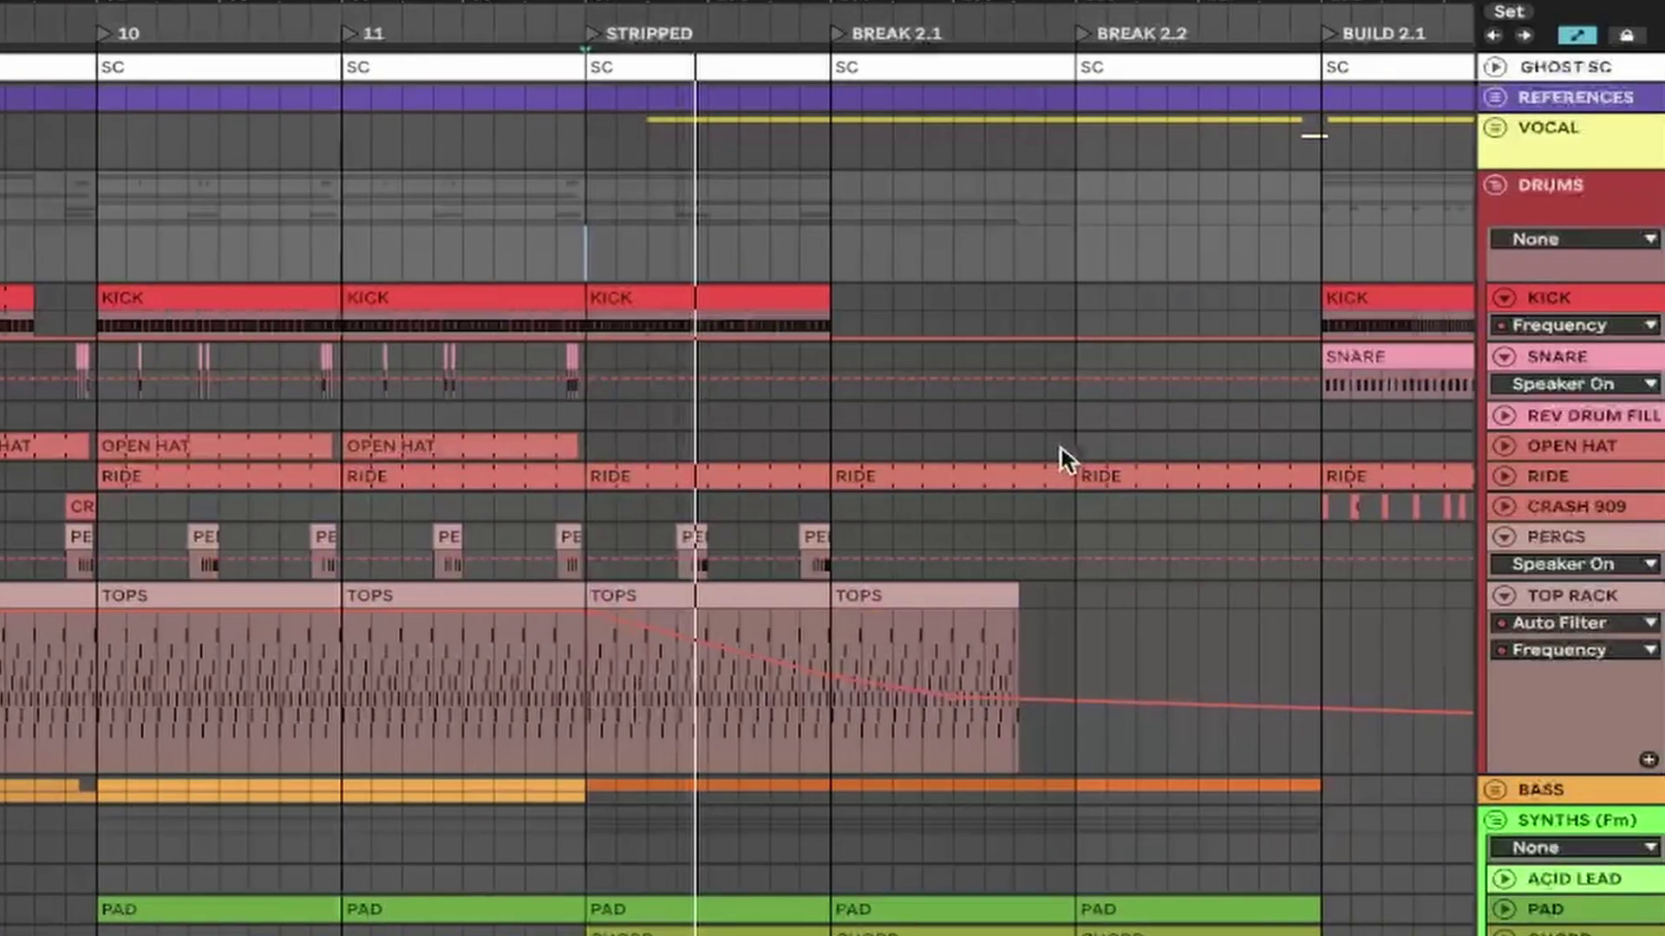
click(1256, 620)
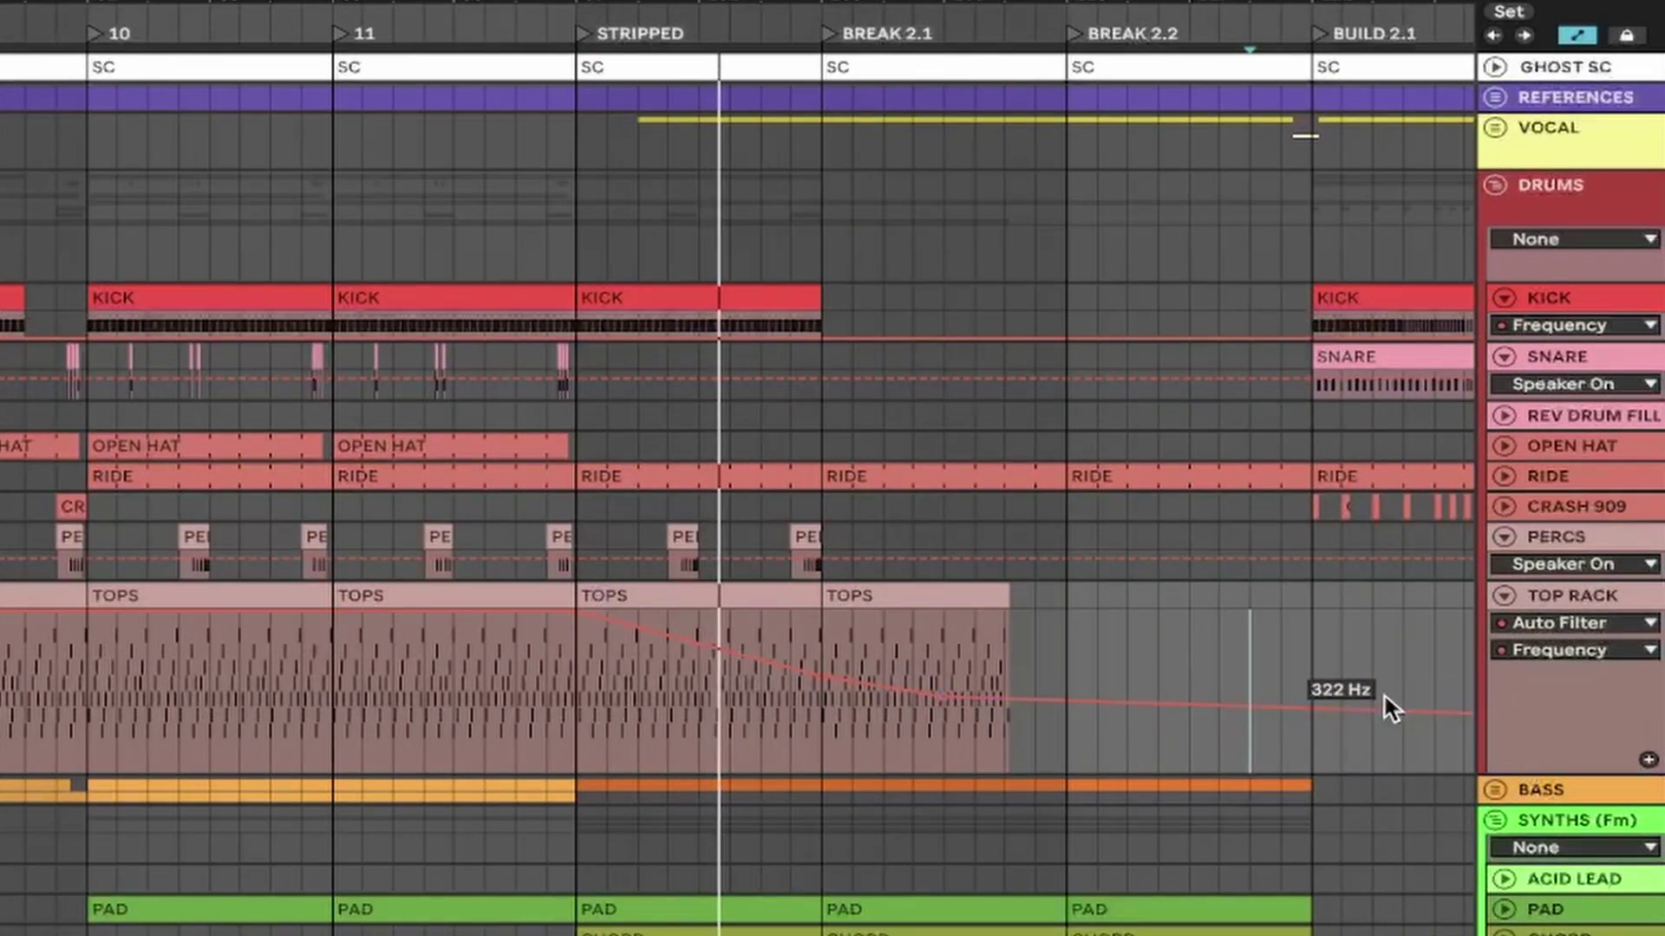
click(1375, 670)
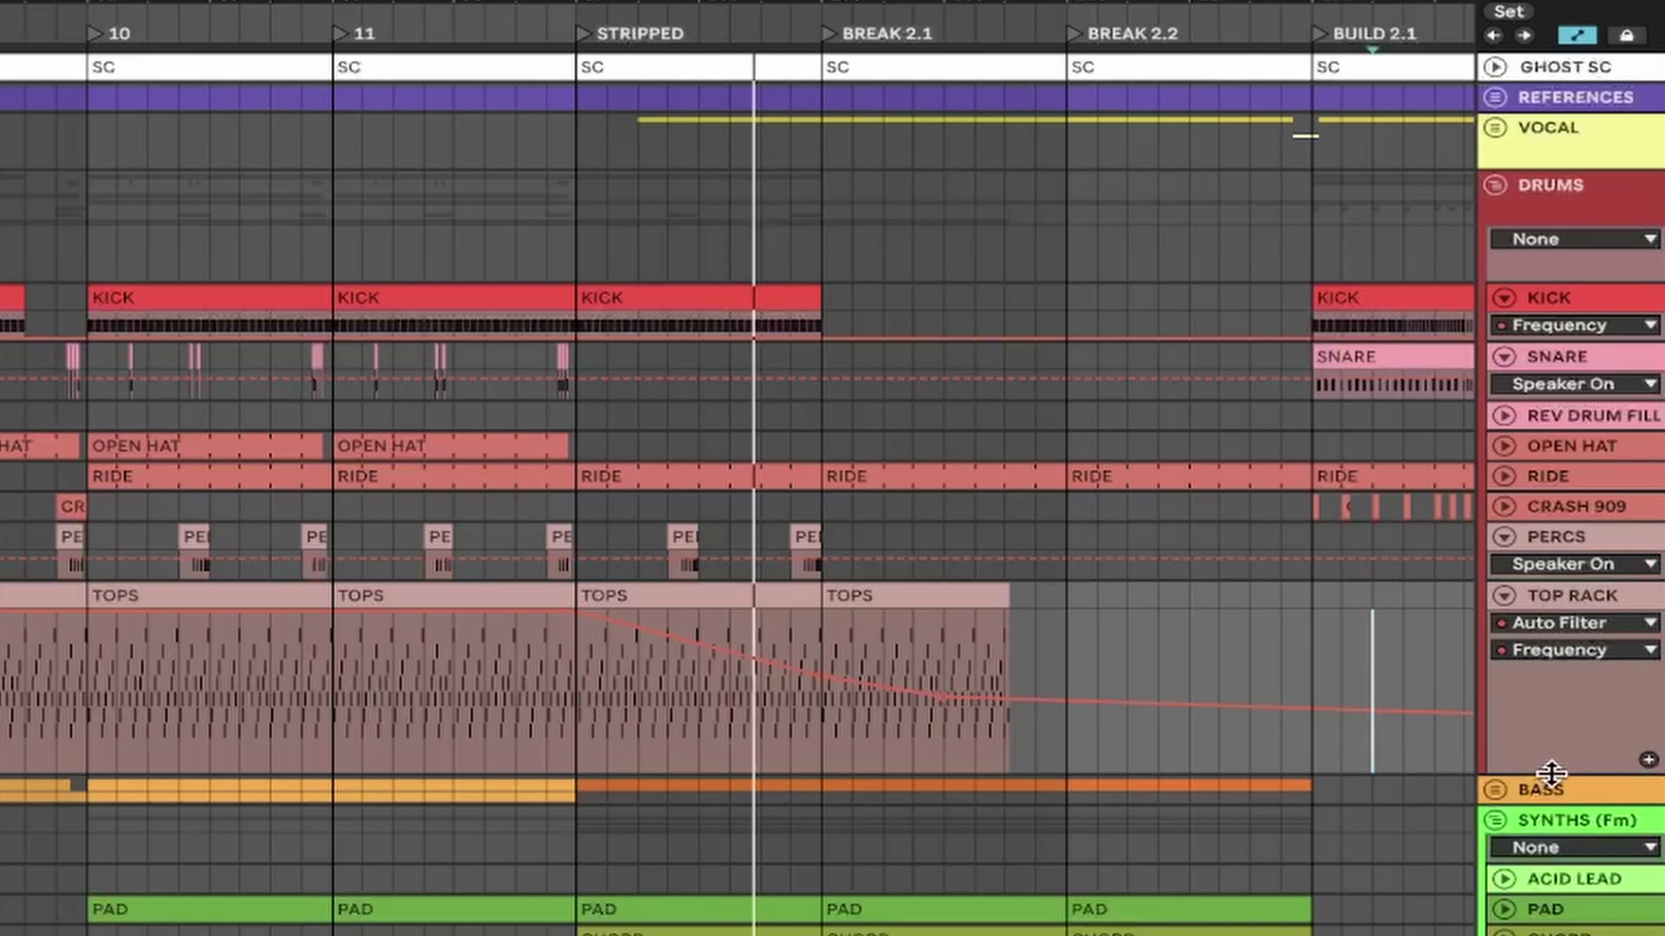
drag(1551, 774, 1551, 694)
scroll(1023, 761, up, 5)
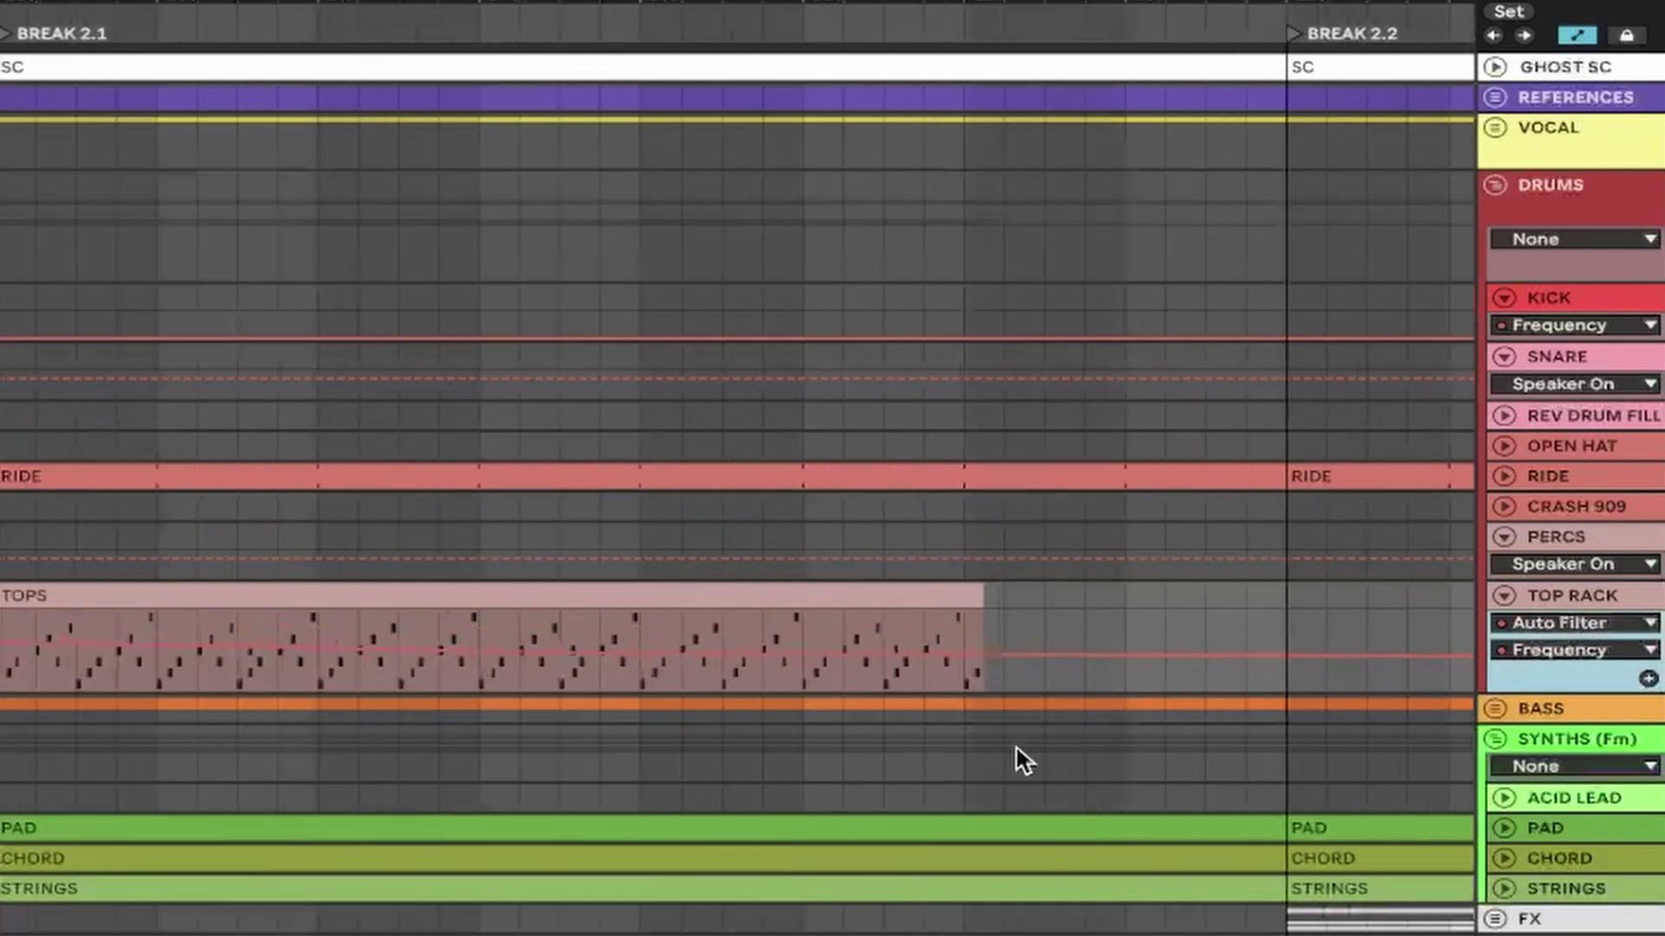
scroll(1016, 747, up, 1)
scroll(1016, 748, down, 5)
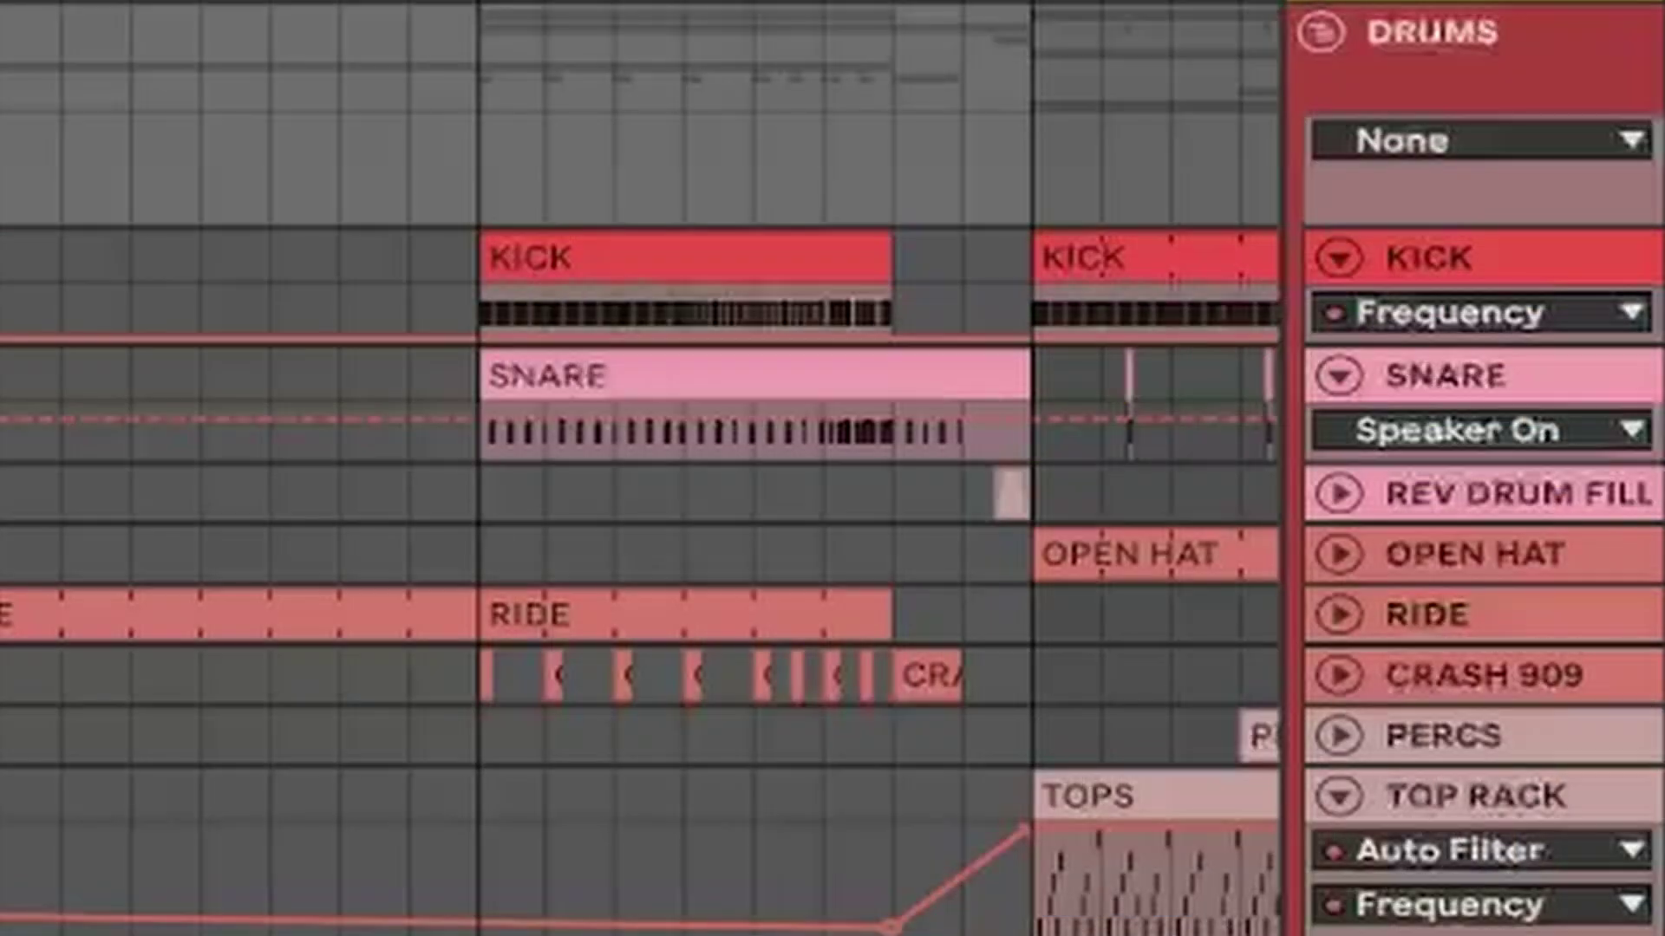
Step: Inspect the DRY and FAT chains of the Audio Effect Rack on the DRUMS group
click(1519, 41)
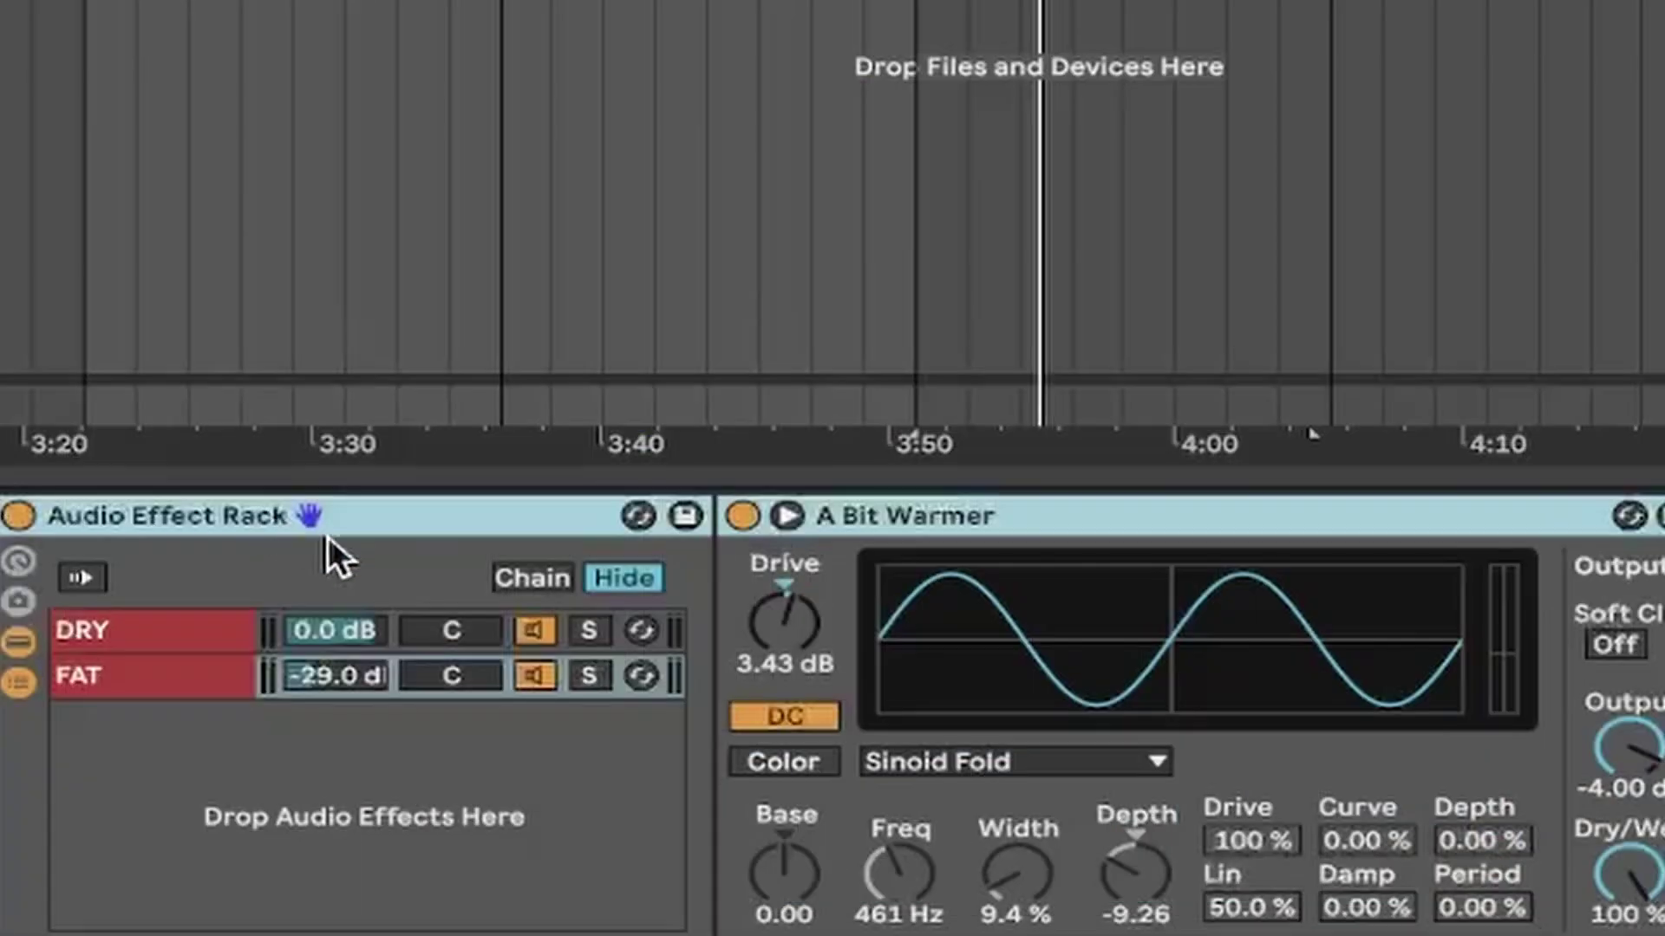
click(195, 629)
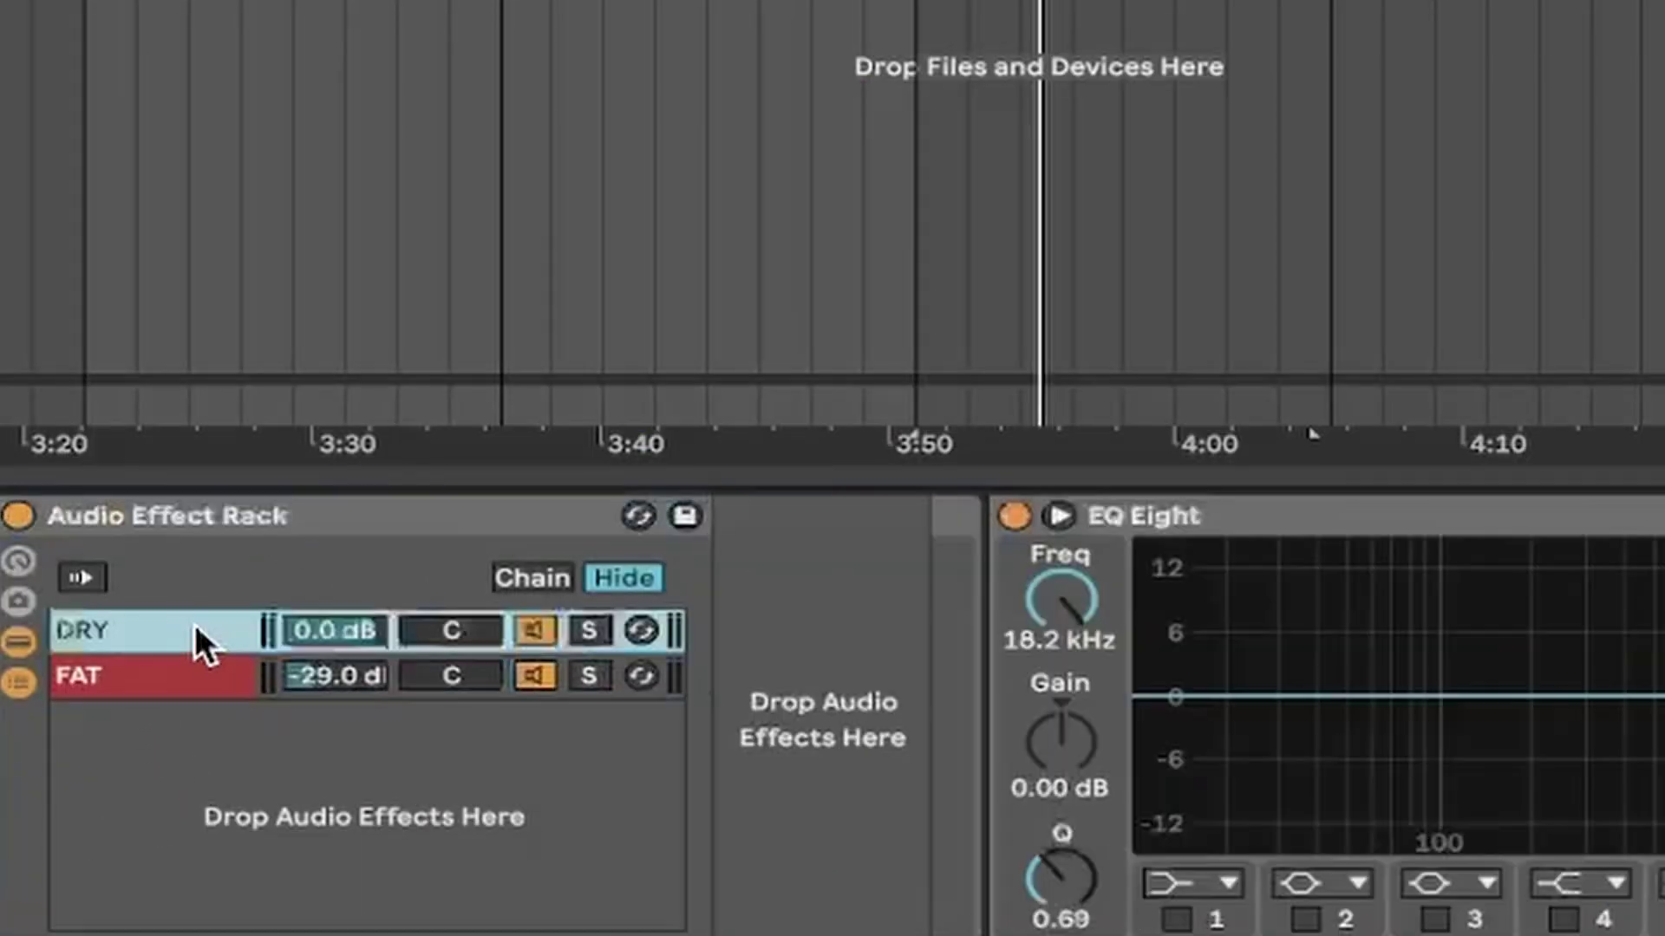
click(172, 672)
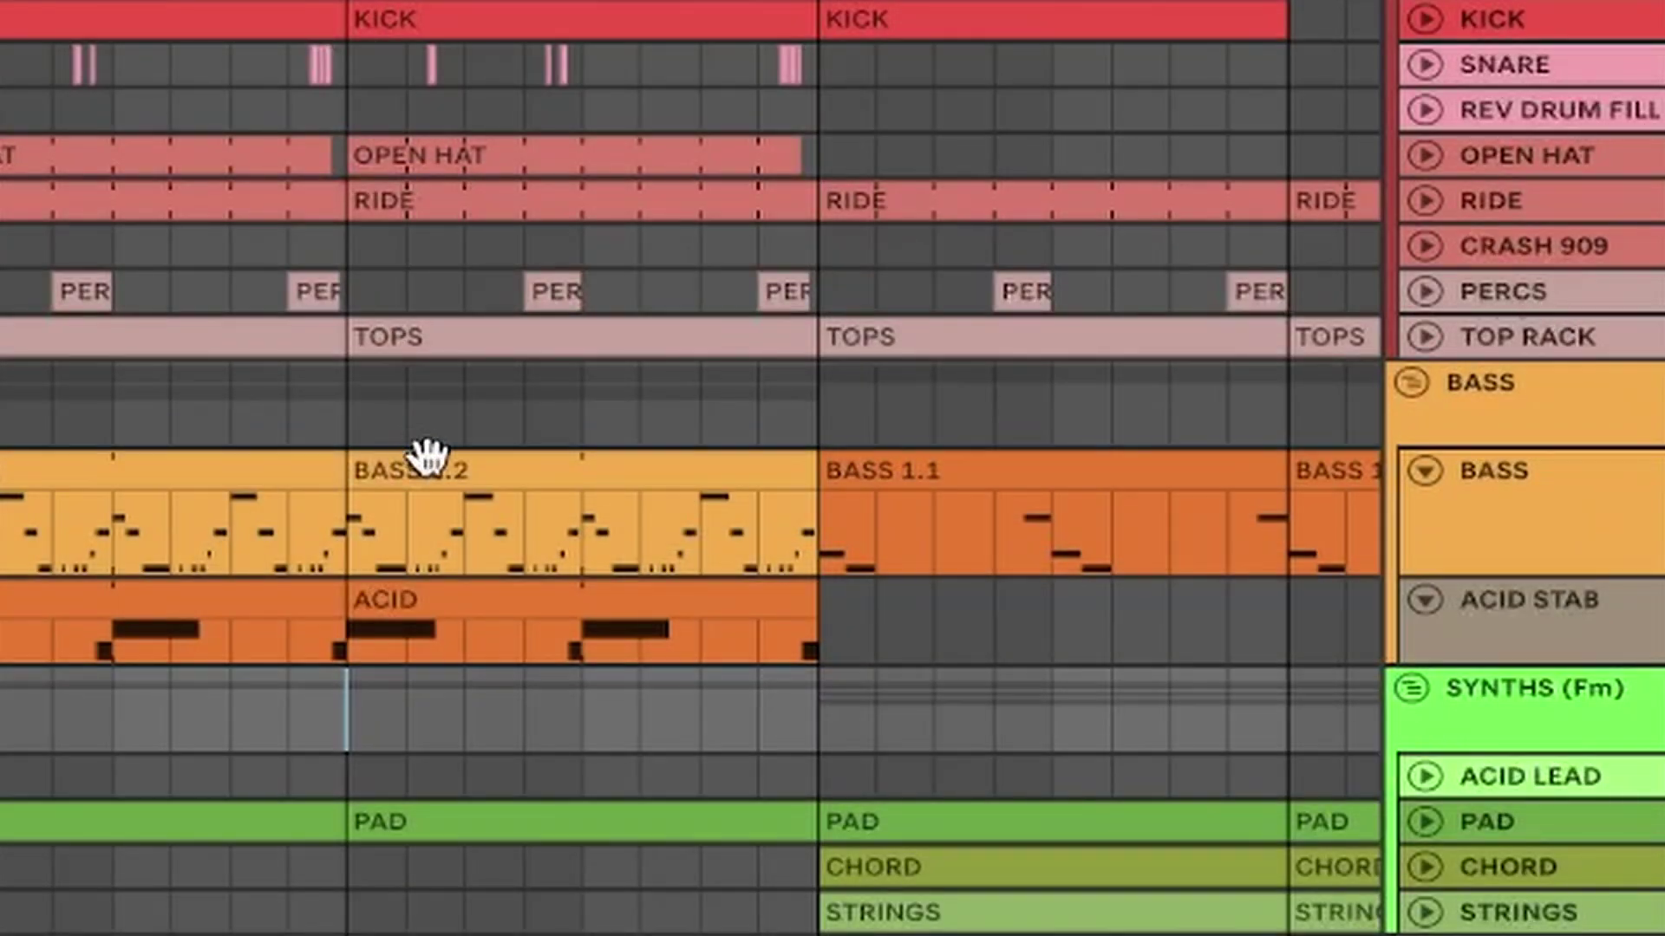
Step: Review the BASS 1.2 clip and ACID STAB lane before STRIPPED, and inspect the BASS synth's ENV 1 settings
click(425, 456)
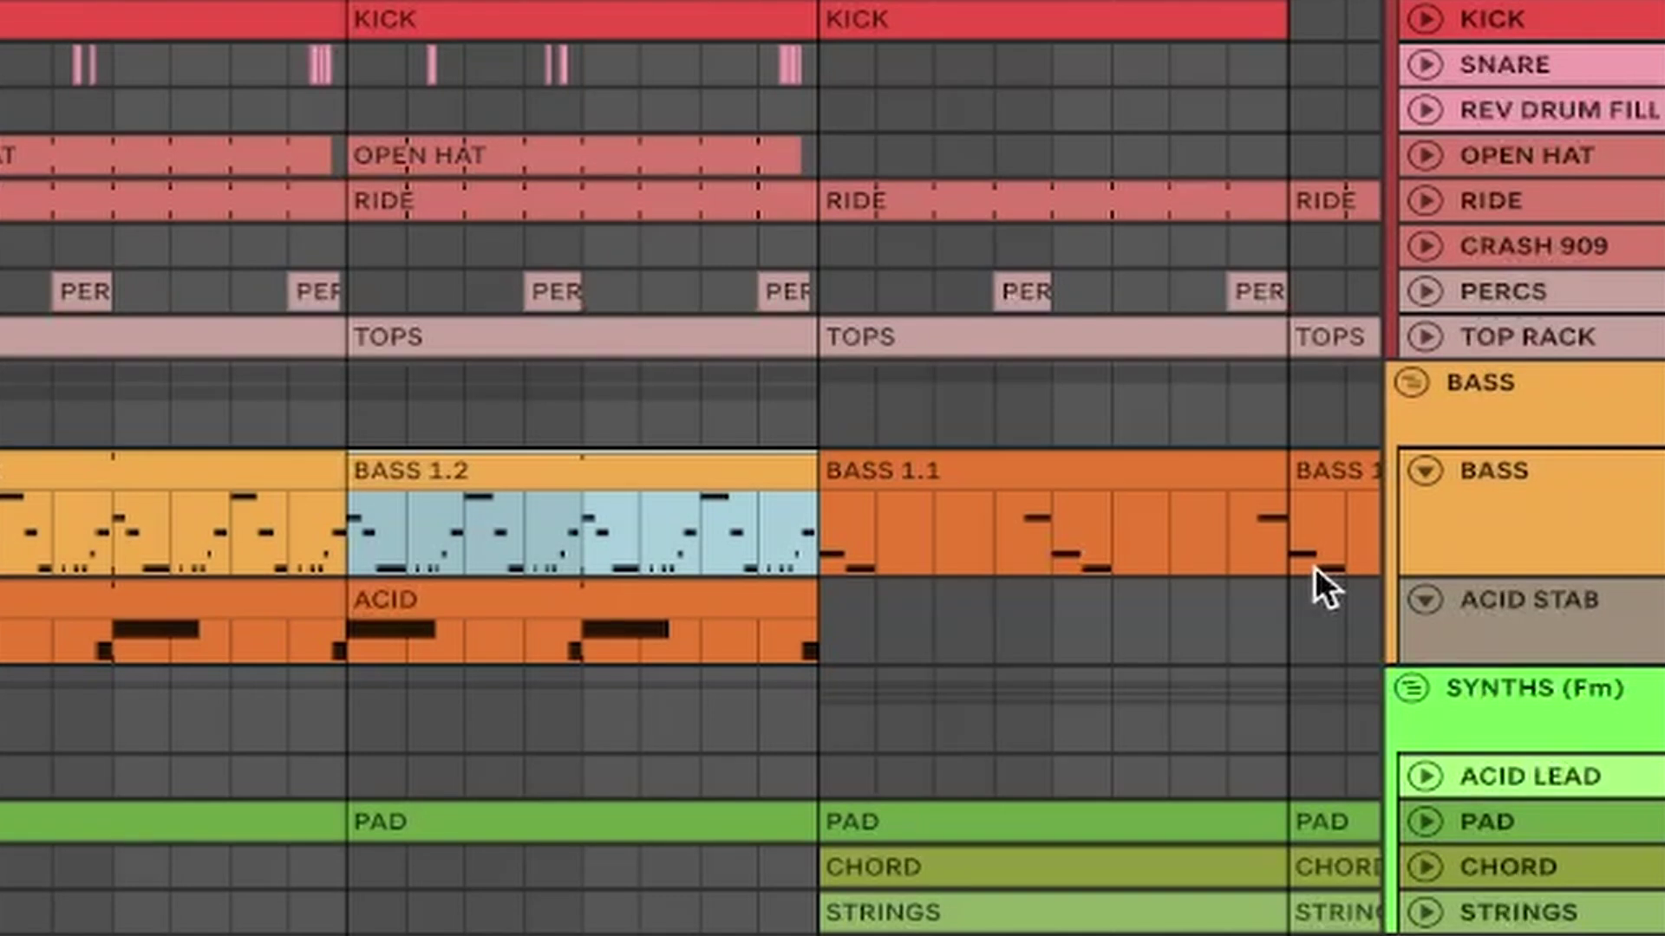
click(1316, 598)
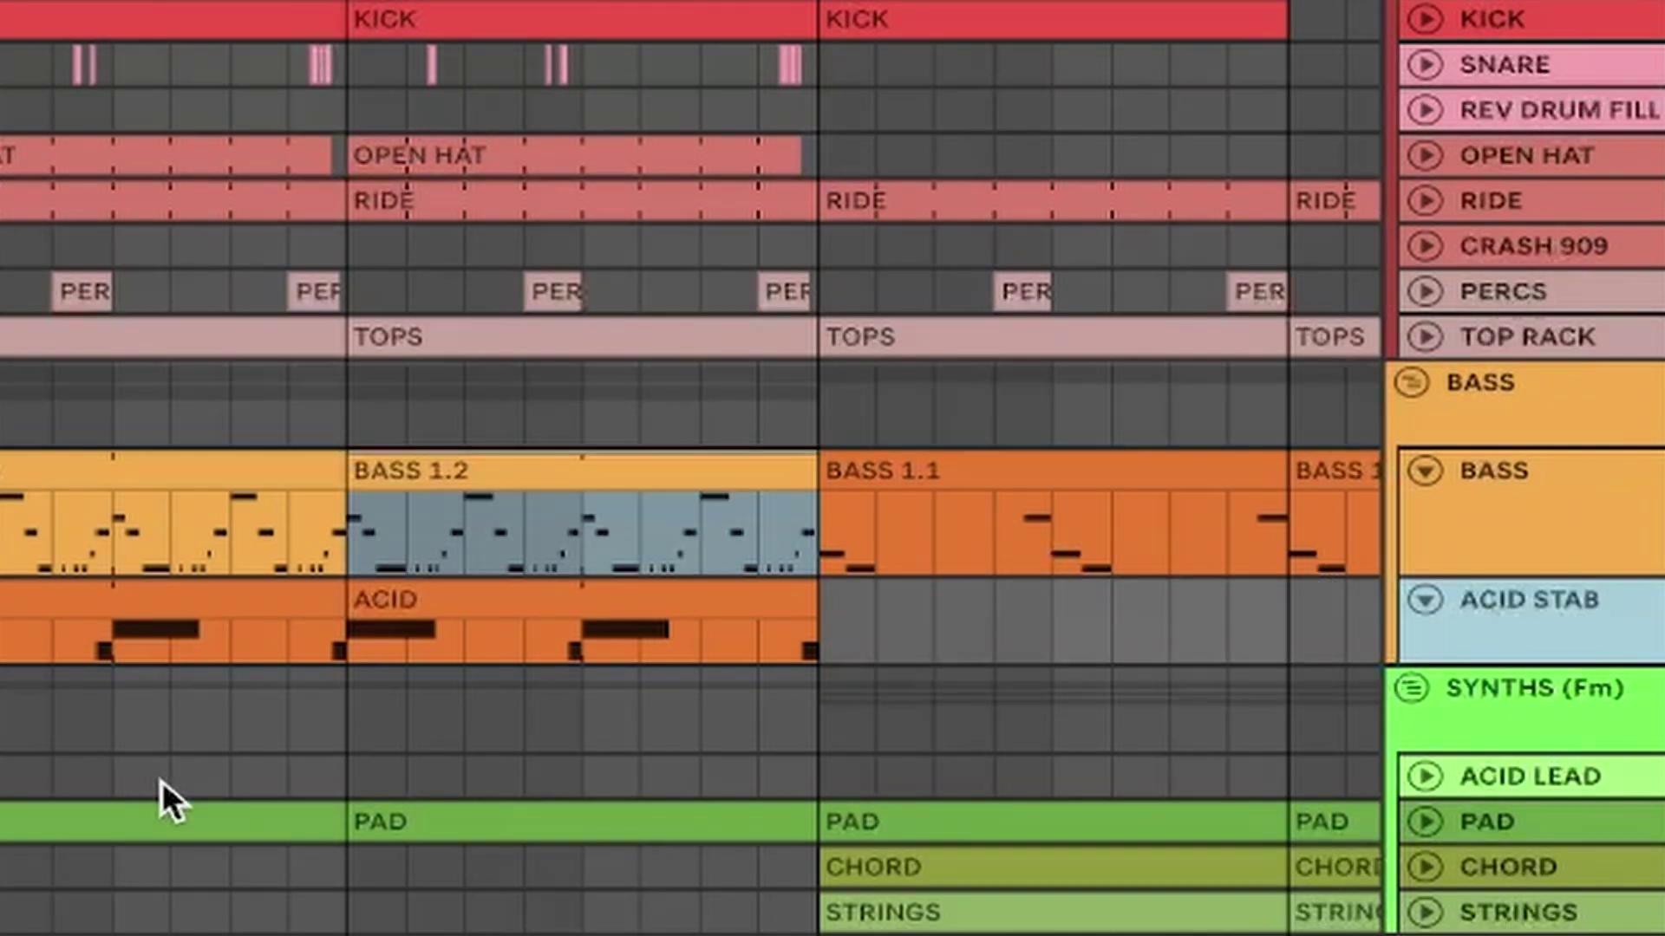
click(1485, 532)
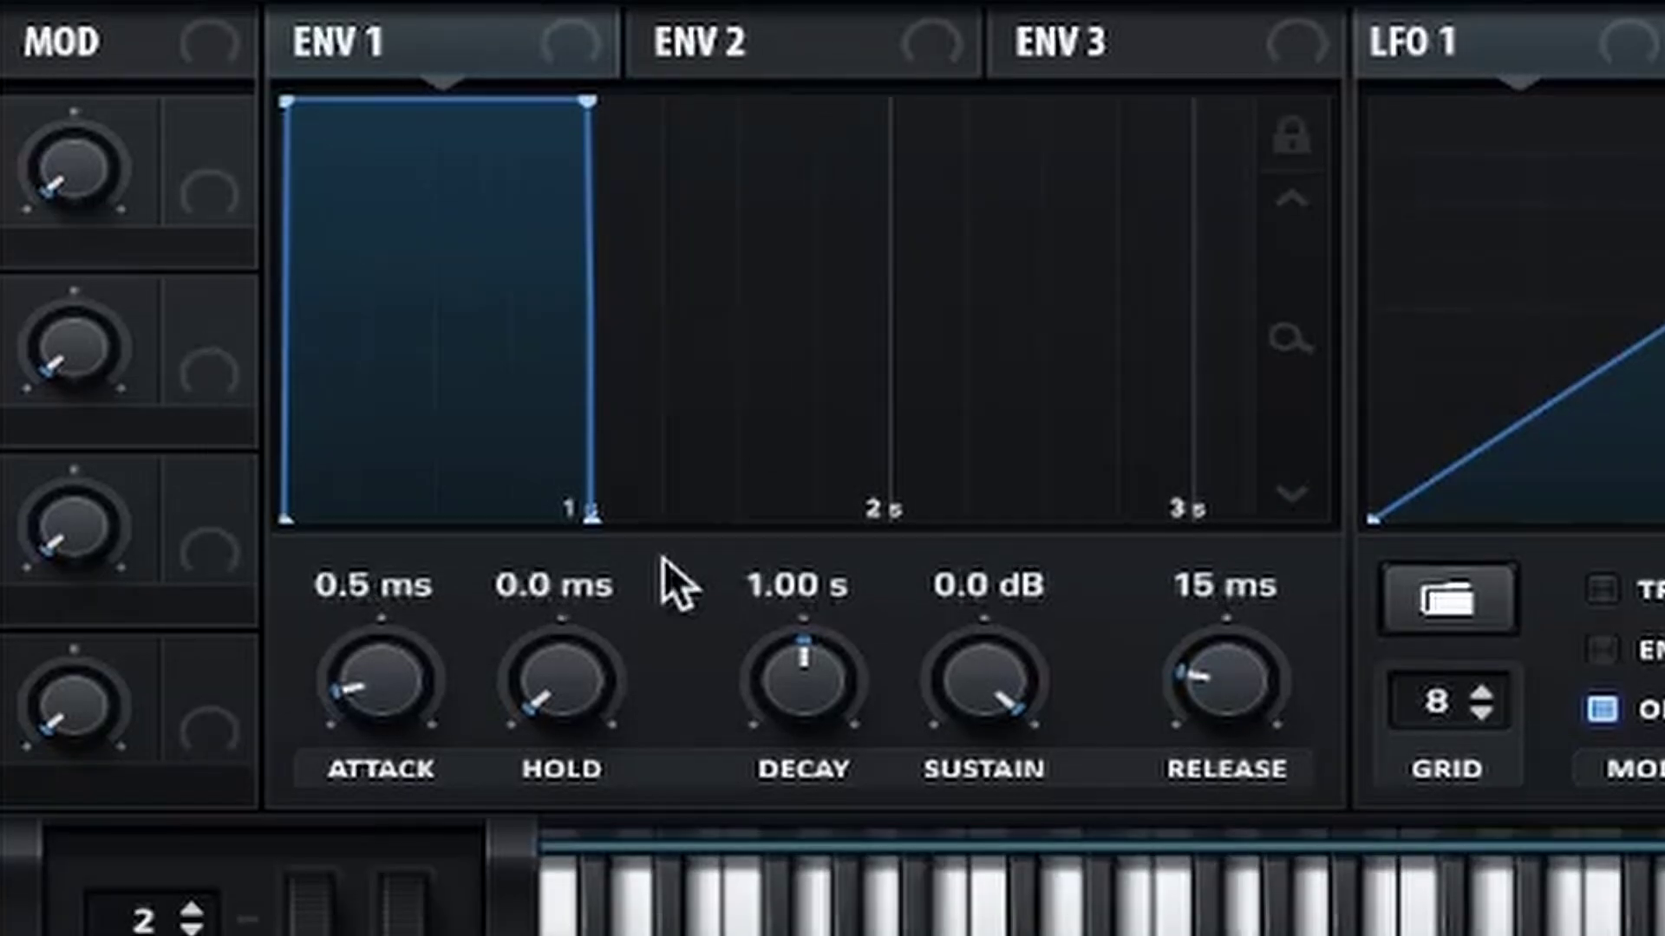
click(843, 14)
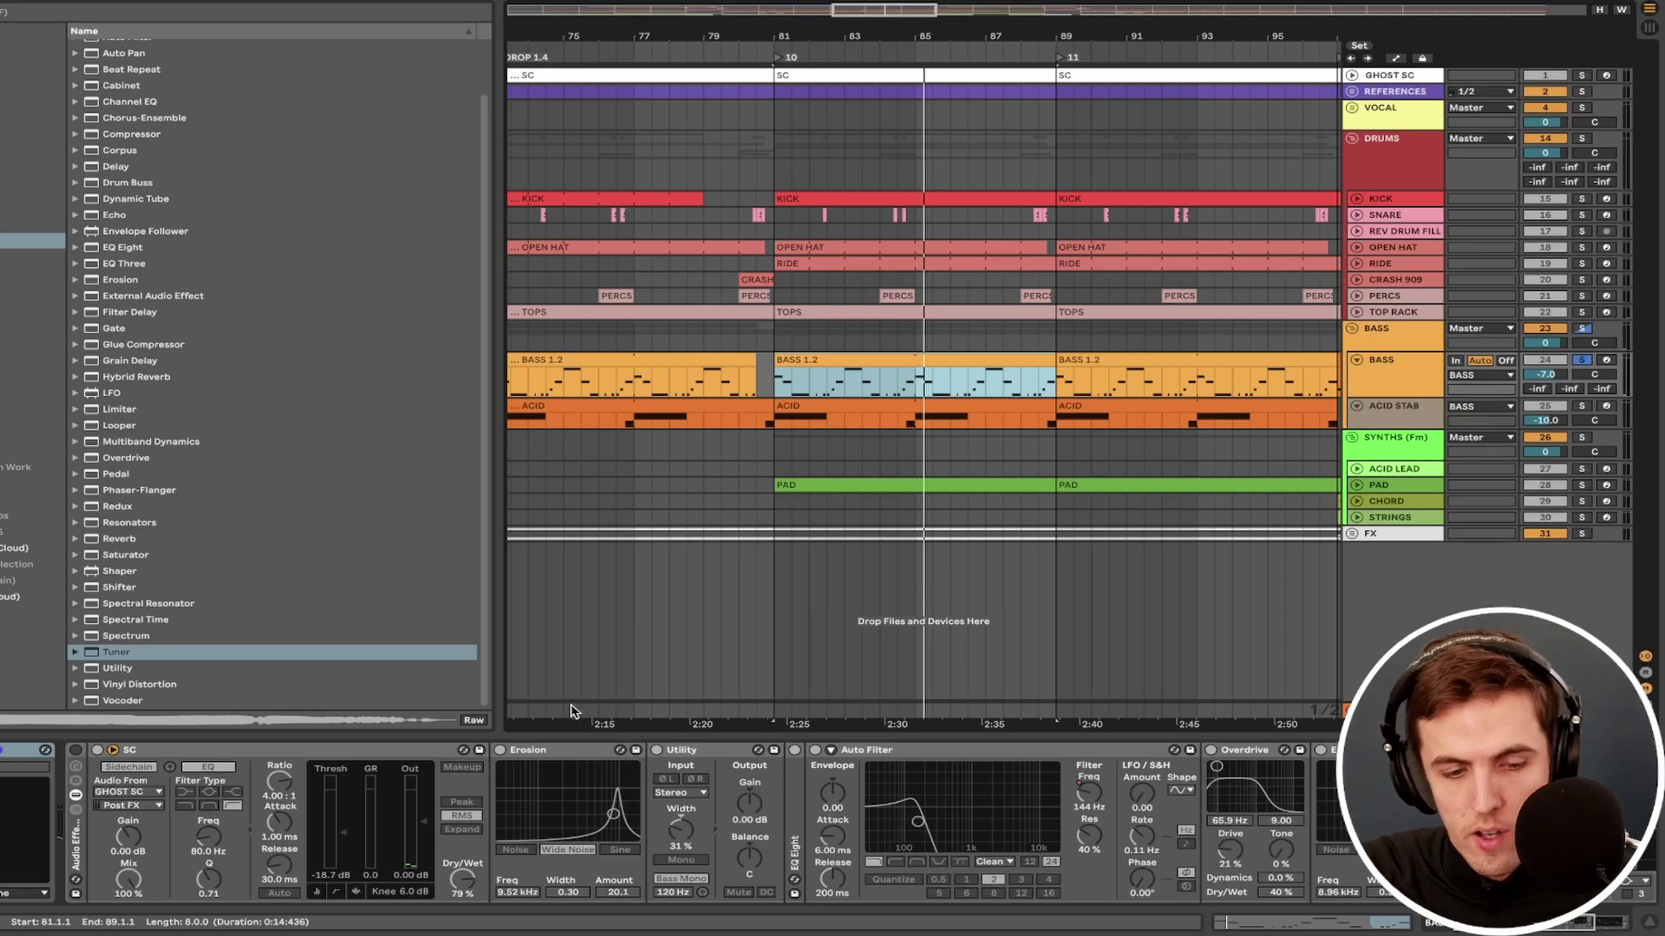
Step: Examine the BASS effect chain's SC sidechain compressor, wide-noise Erosion and Utility stereo width settings
scroll(1225, 808, down, 5)
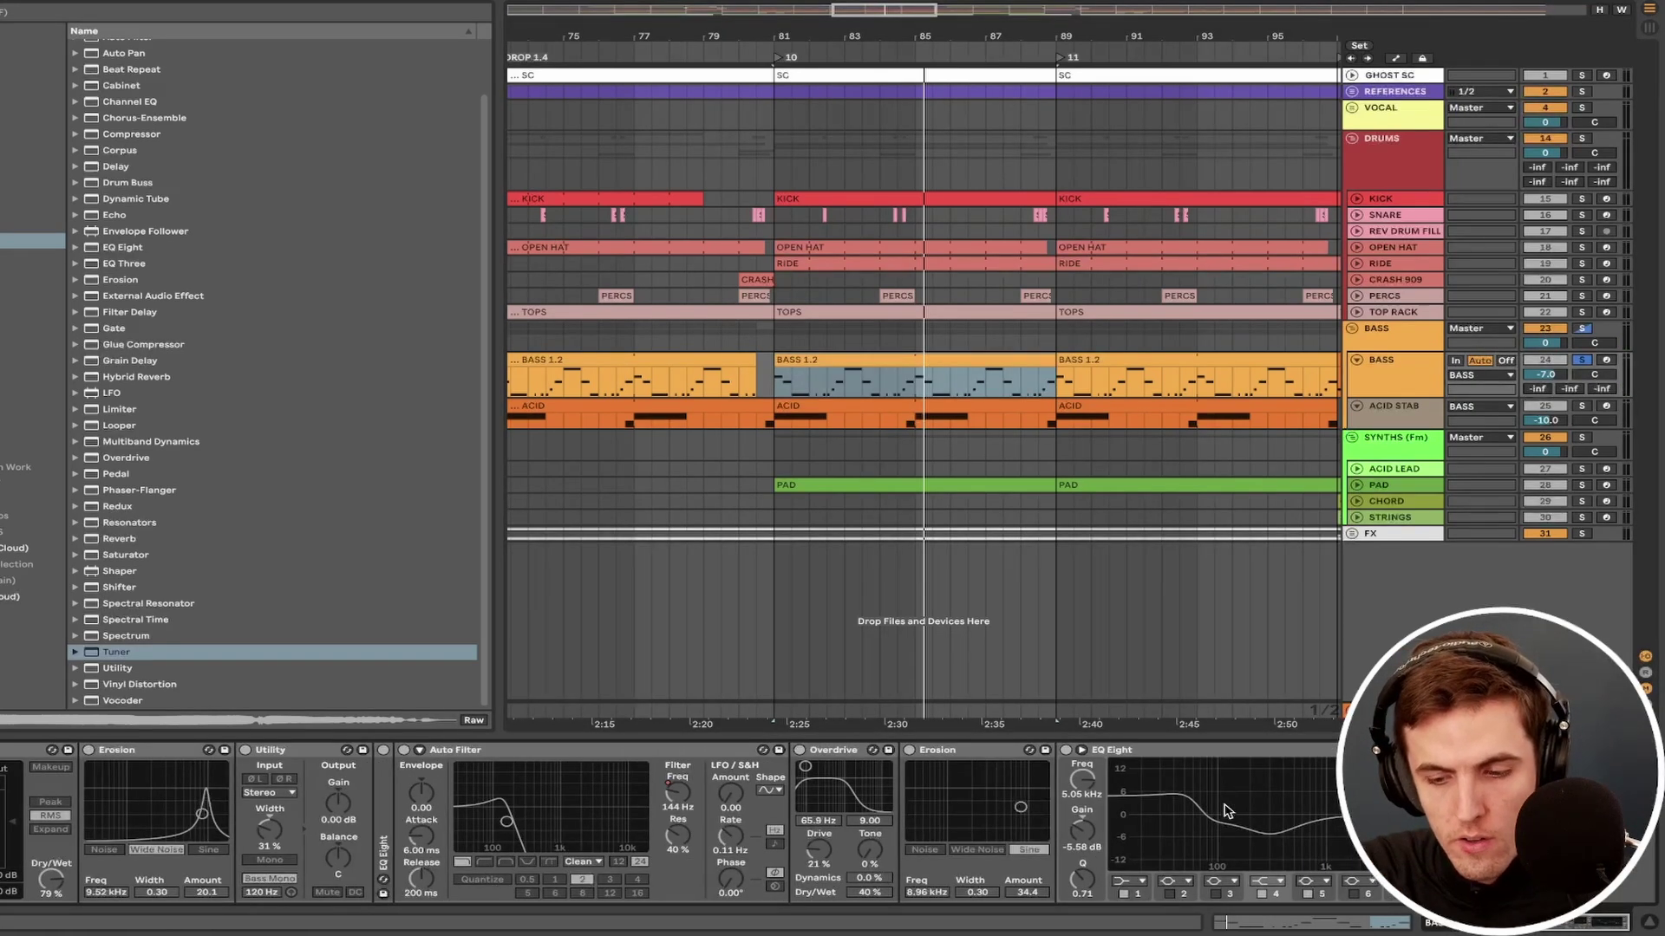
scroll(1225, 809, up, 5)
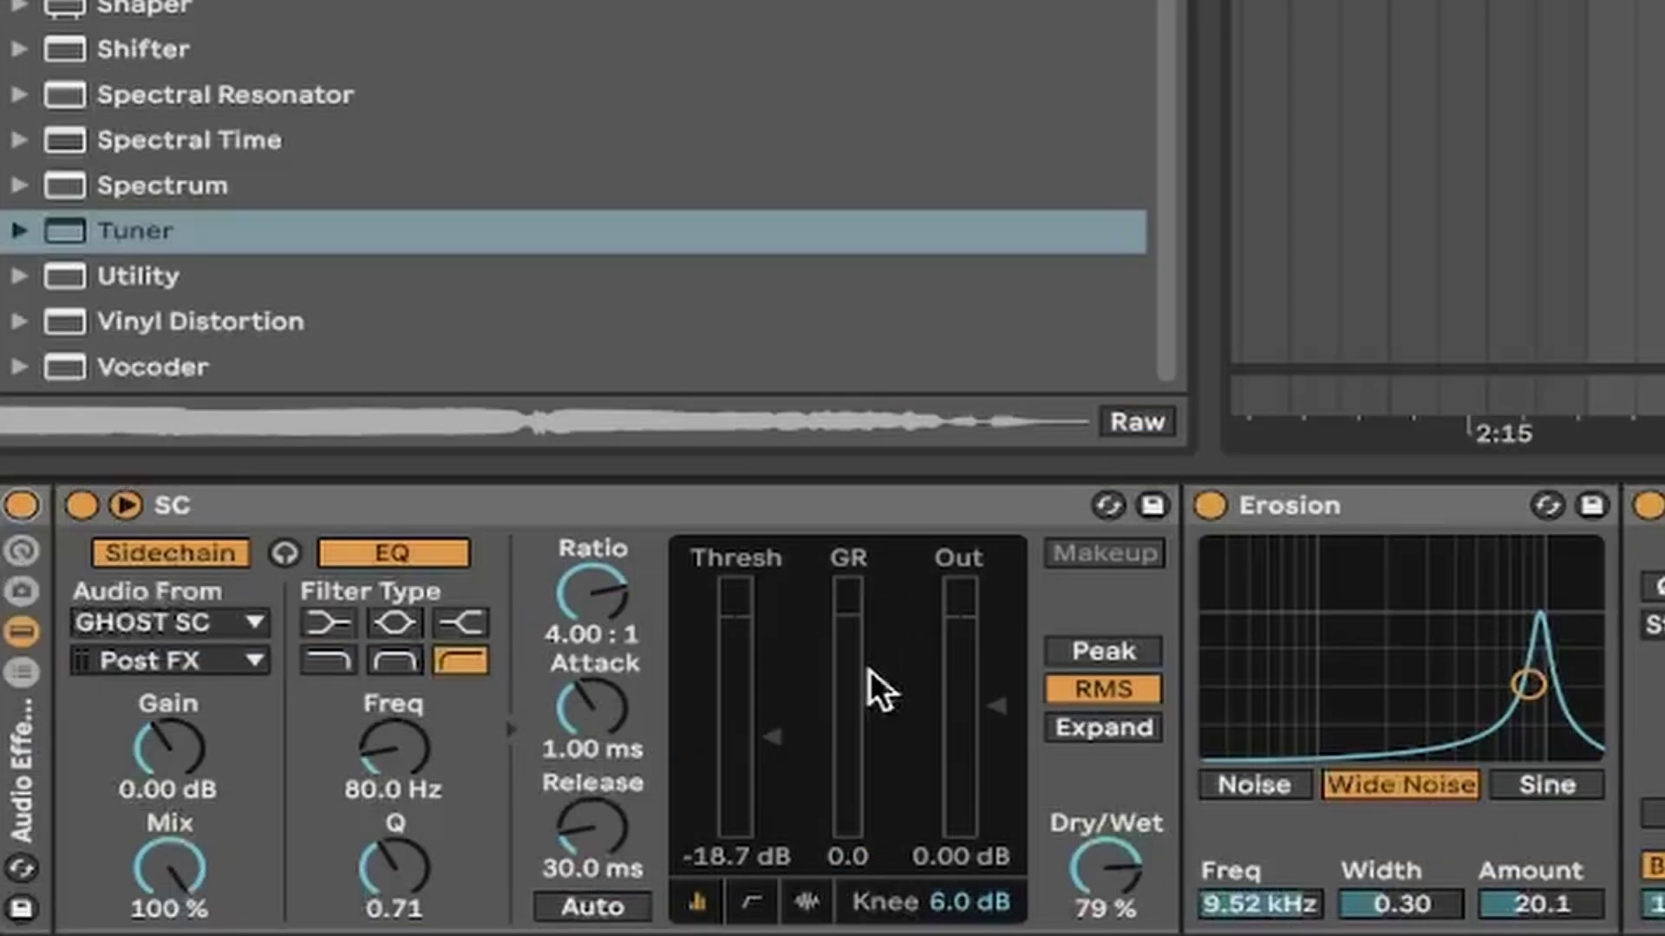
click(876, 689)
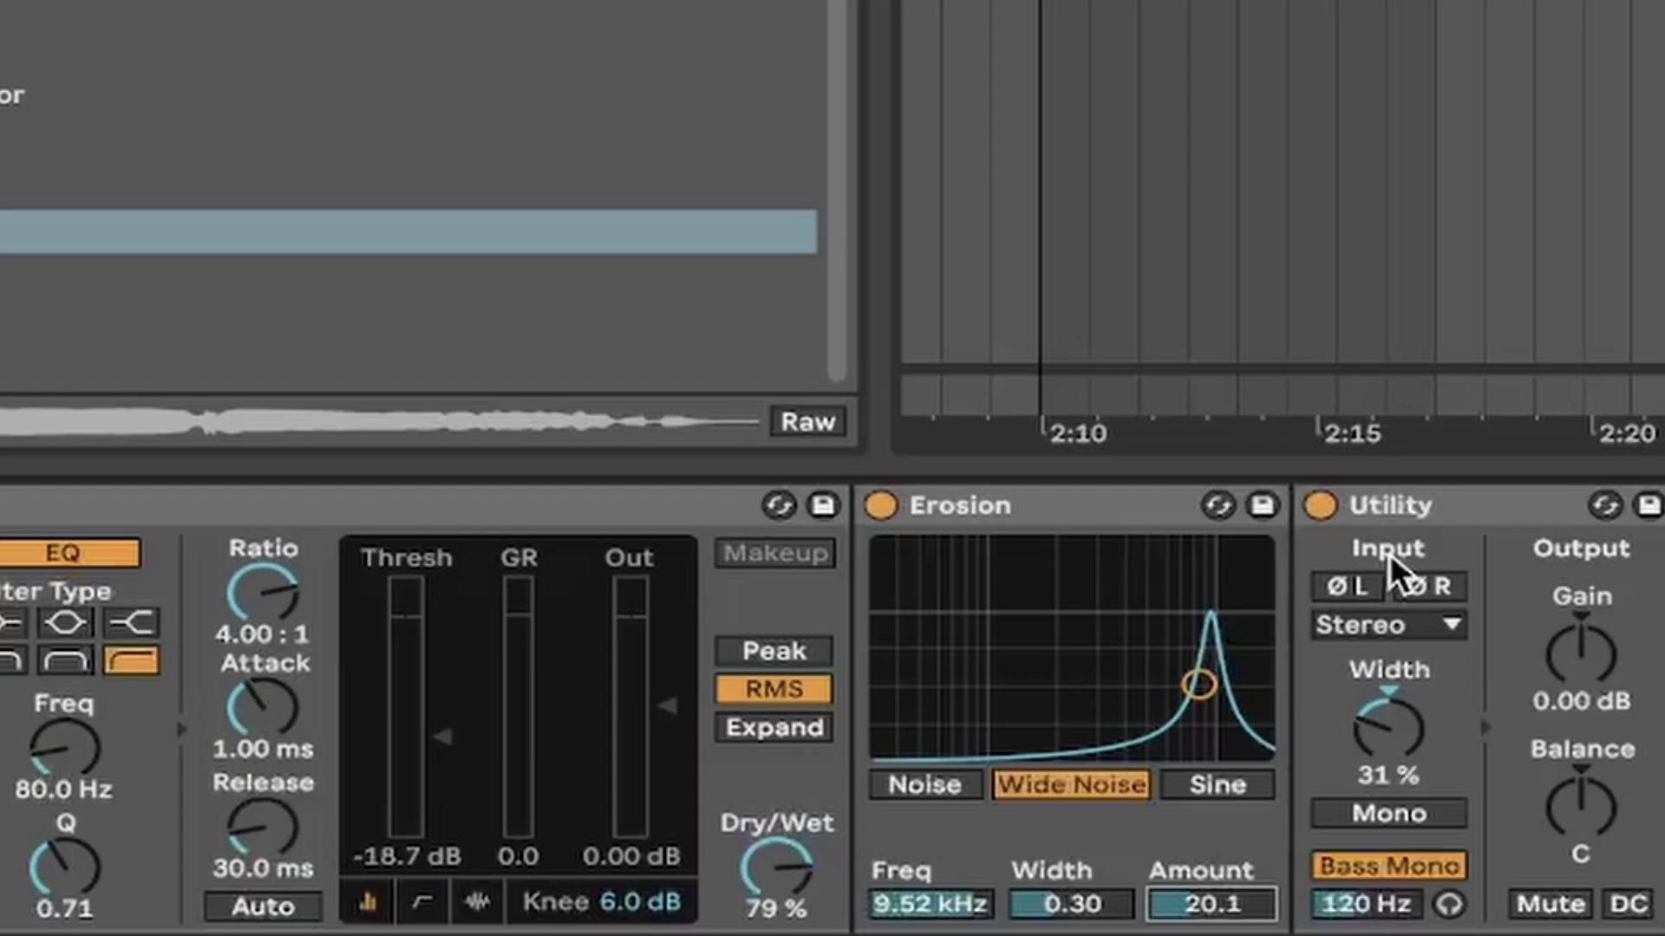
click(692, 735)
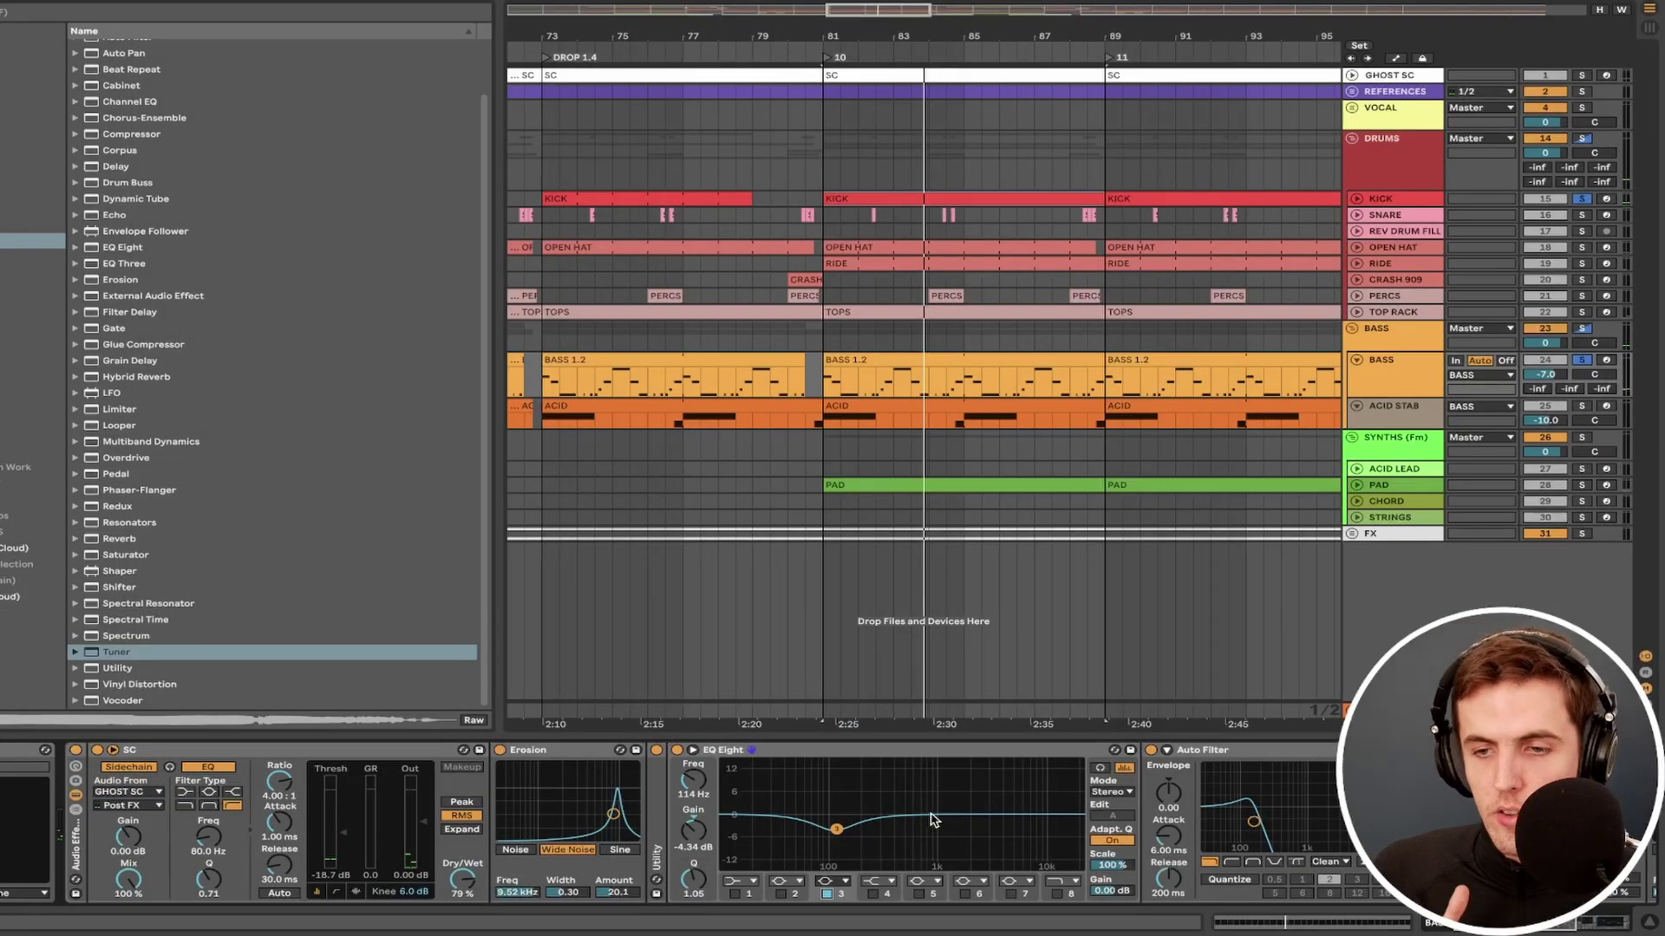
Step: Play the bass with the kick and compare it with EQ Eight's band 3 cut switched off and on
key(space)
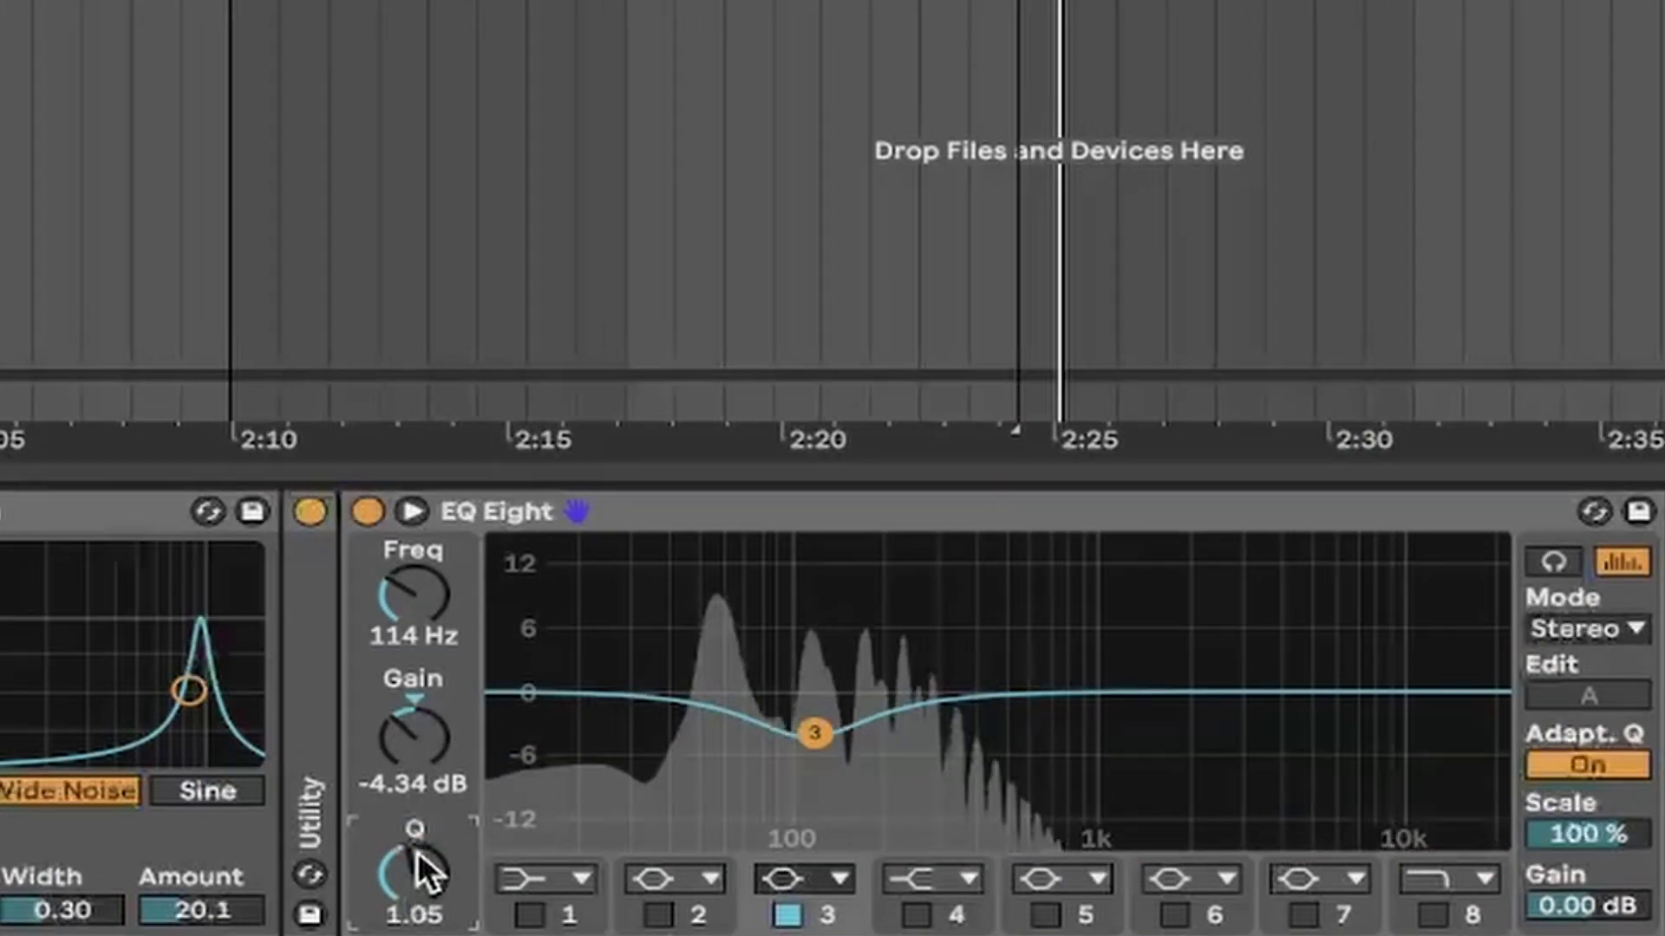
click(786, 914)
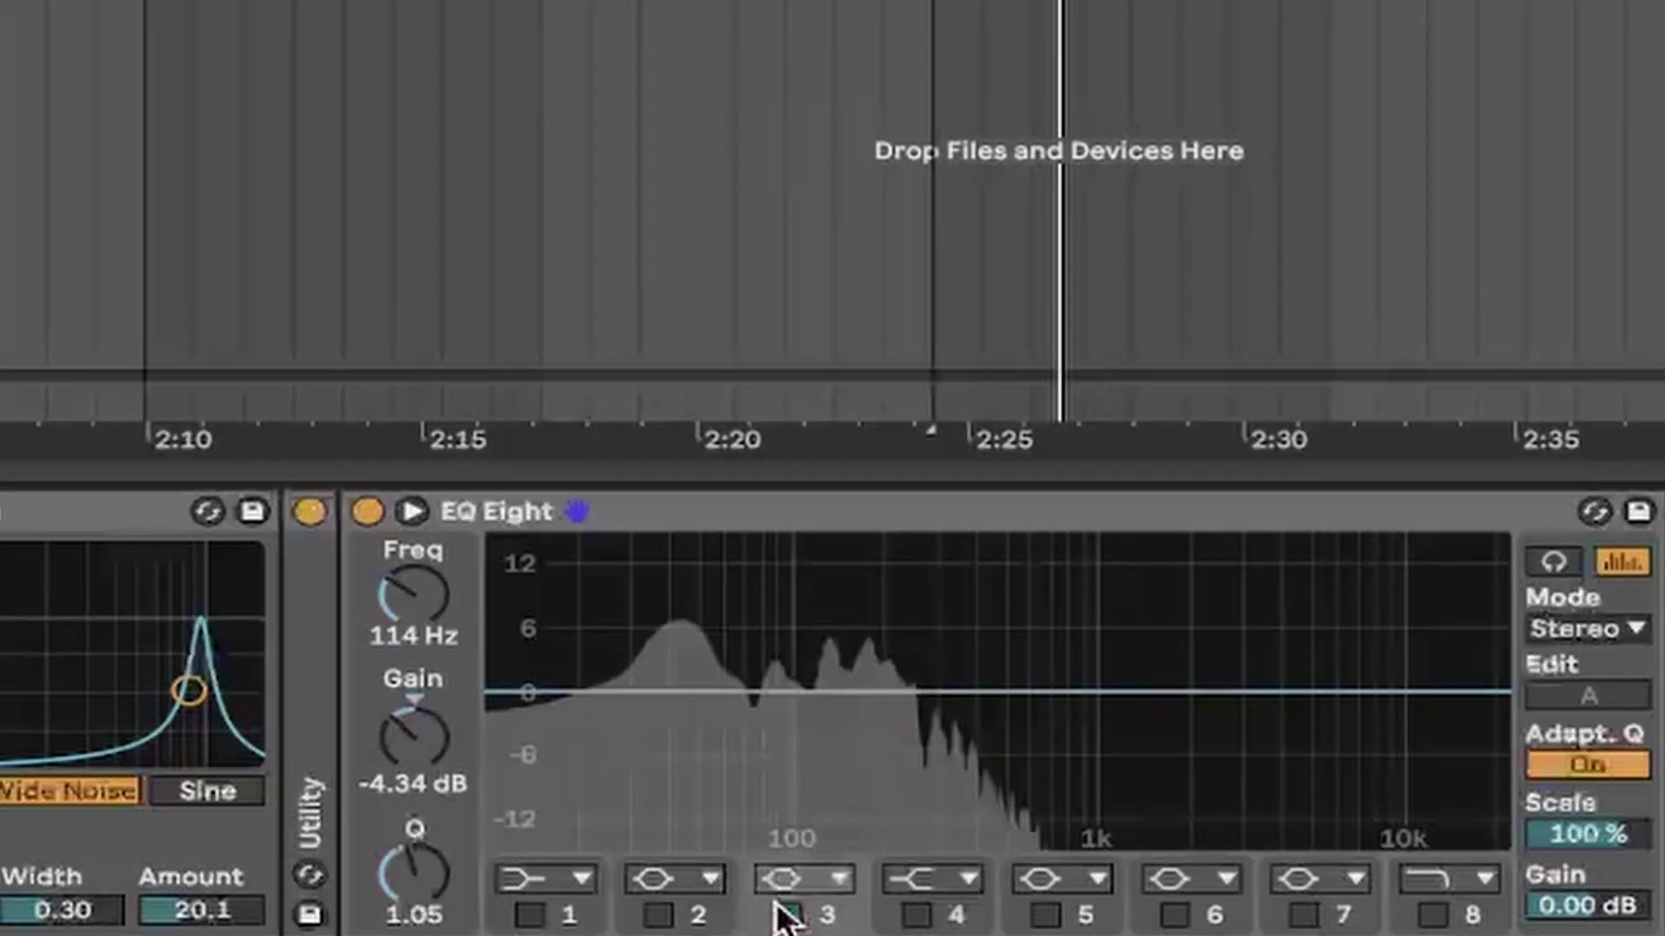
click(786, 914)
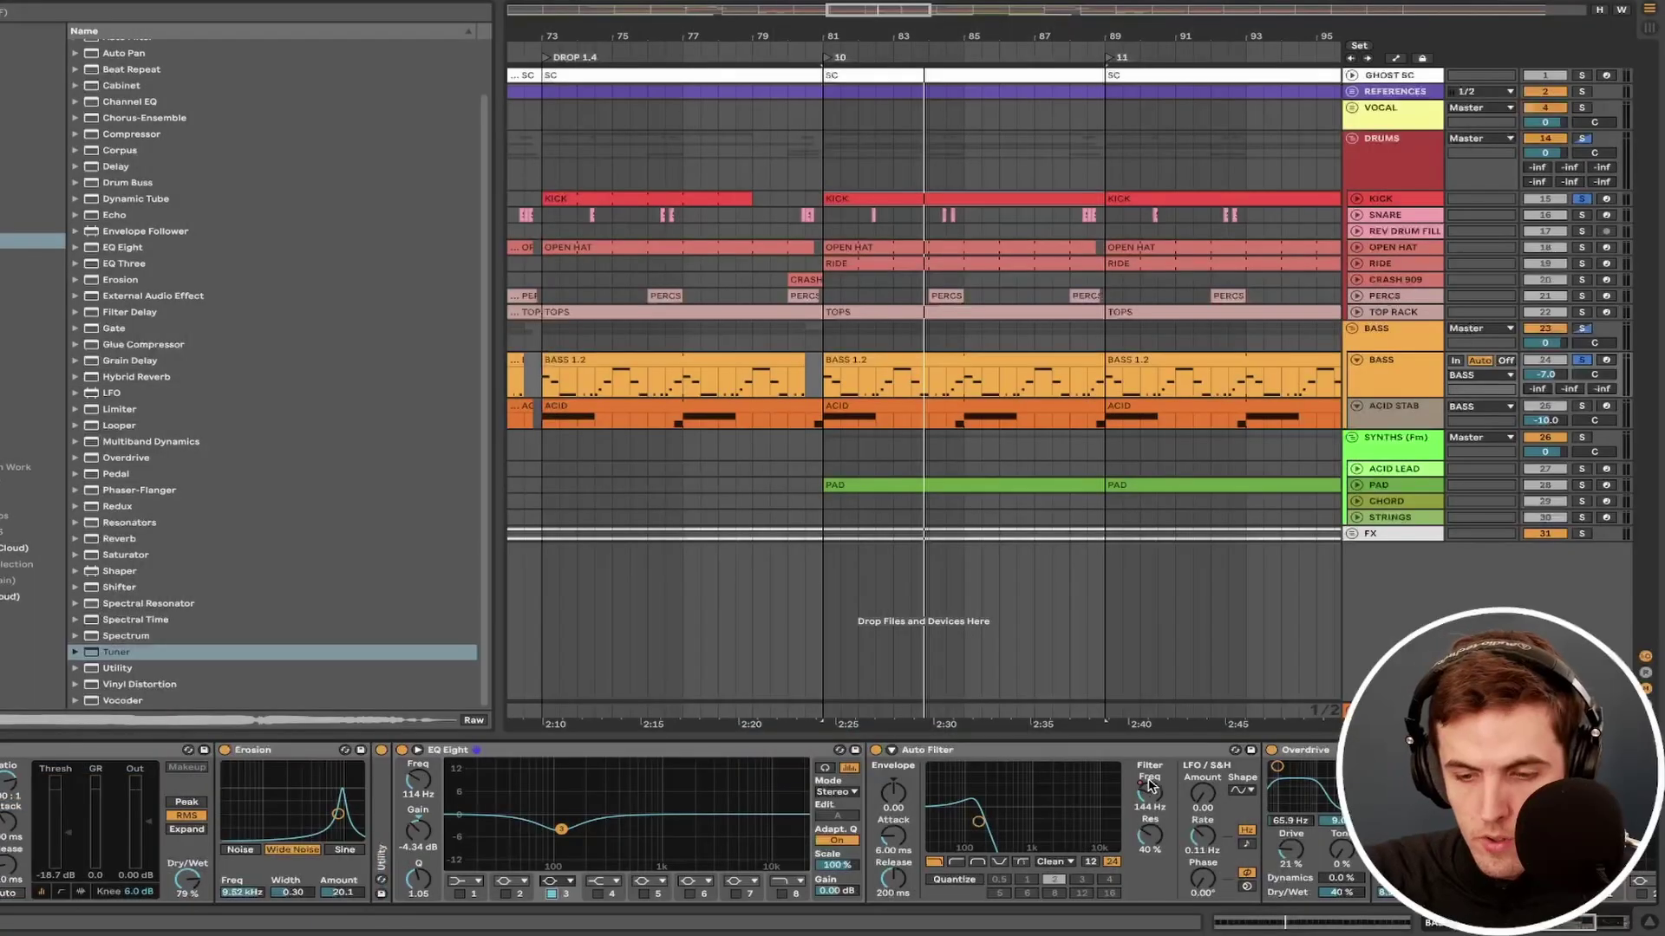
Step: Review the BASS chain's Auto Filter frequency automation, Overdrive and sine-mode Erosion, bypassing and re-enabling Overdrive
right_click(1148, 789)
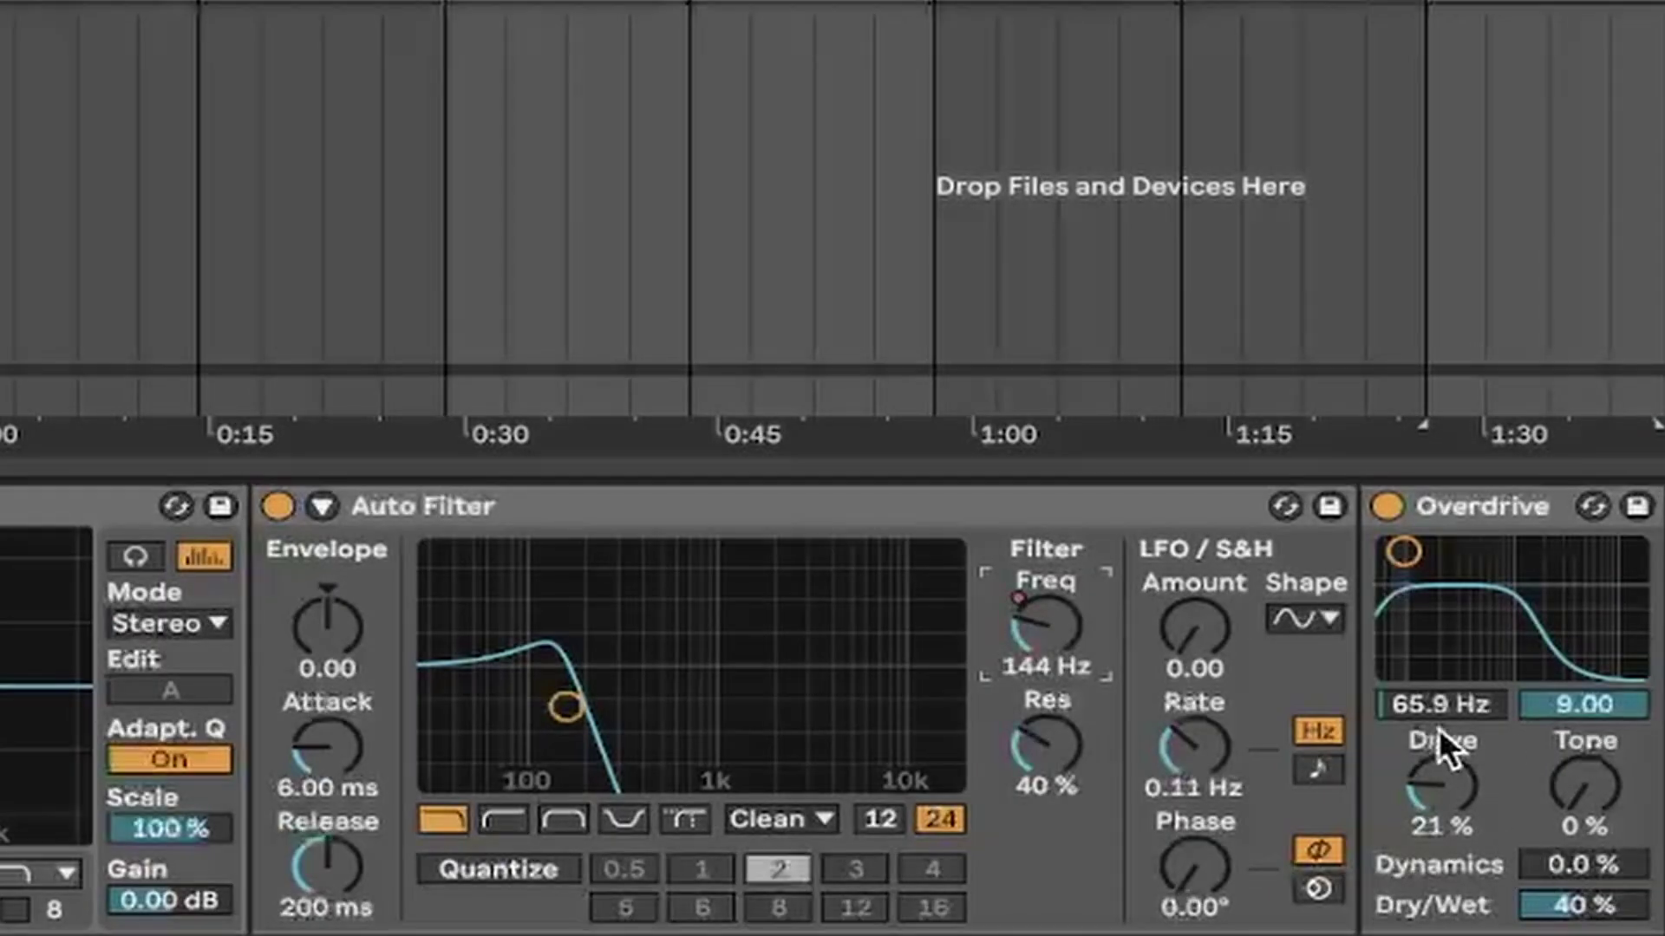
click(1386, 502)
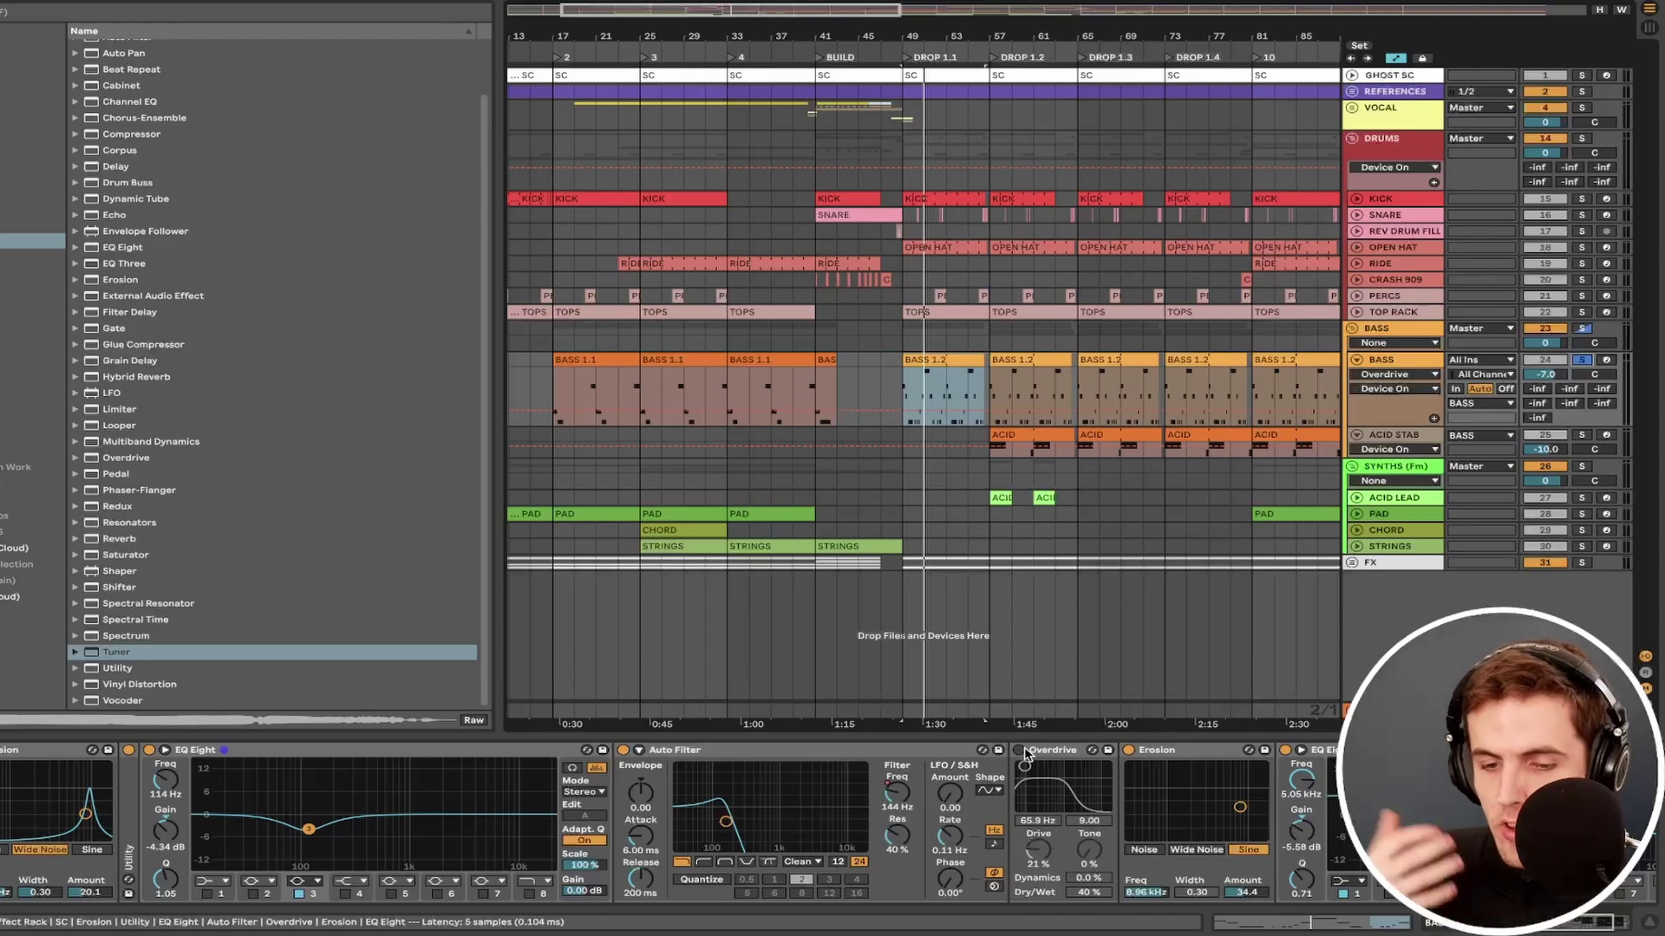
click(1020, 750)
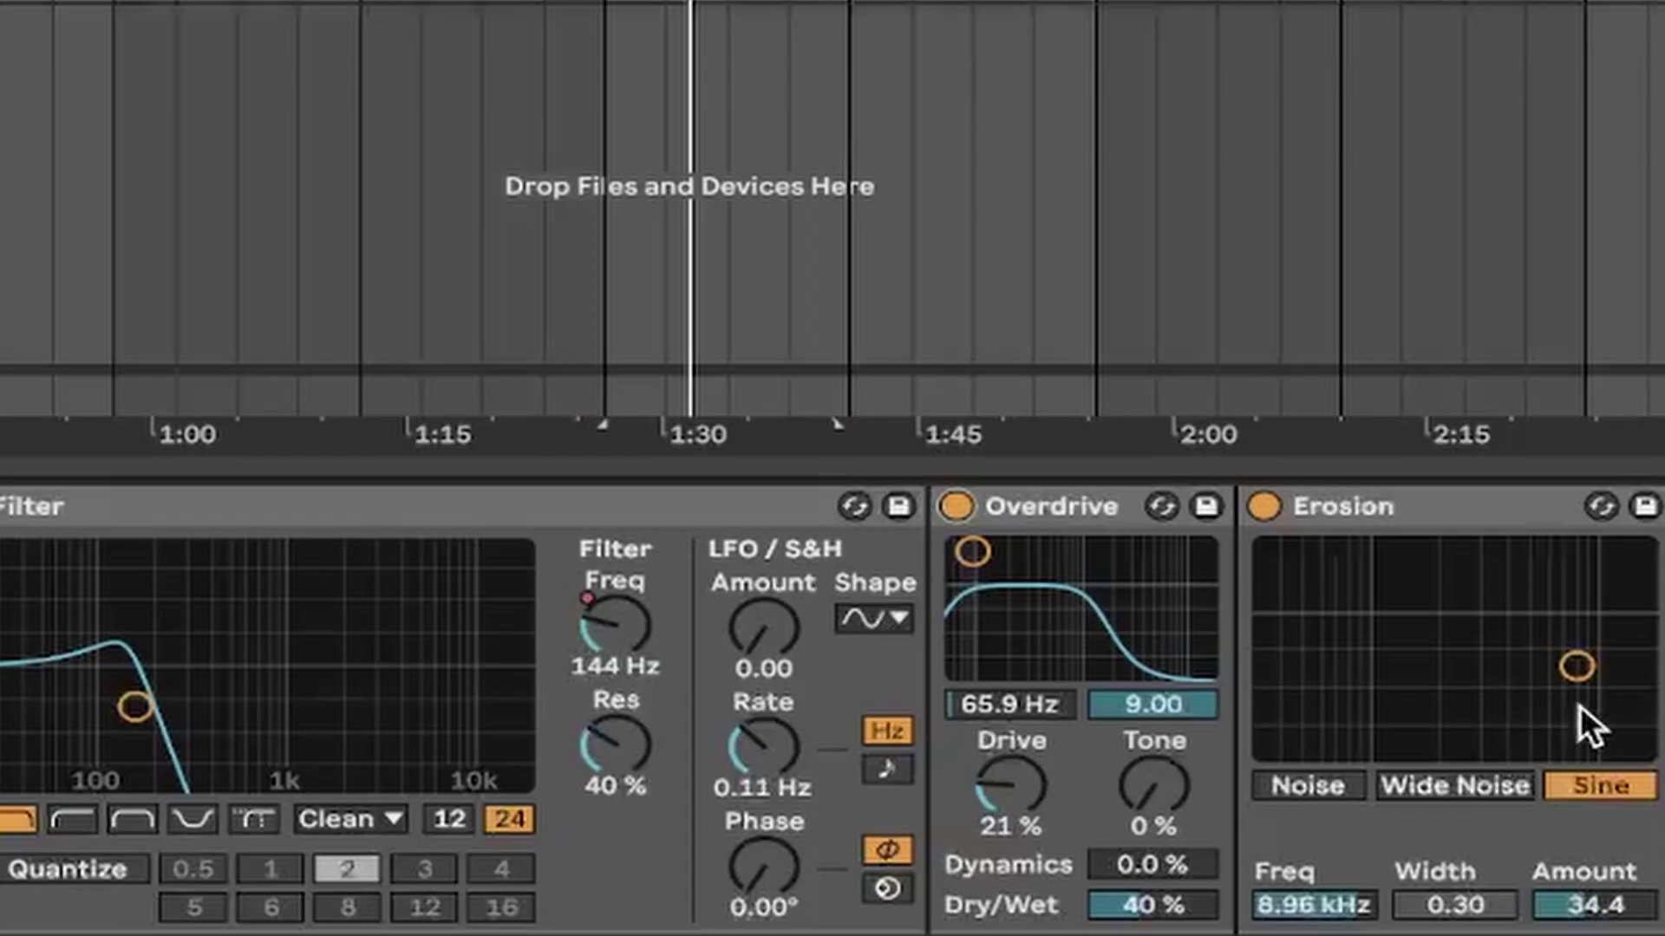
scroll(1552, 680, right, 5)
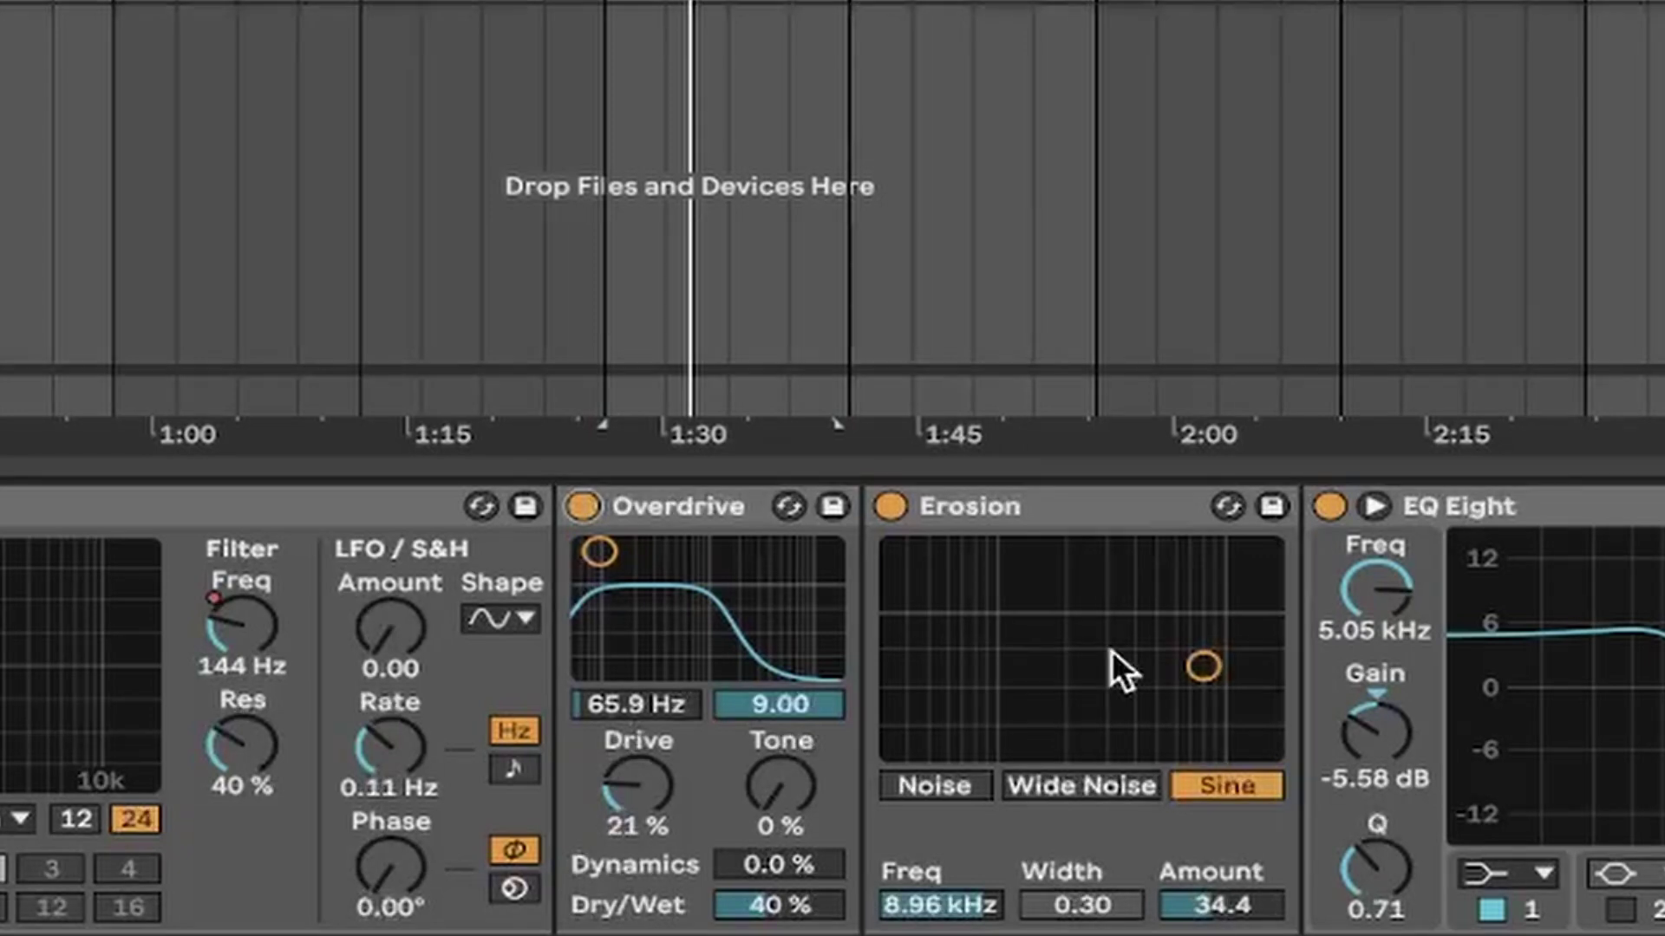
double_click(969, 507)
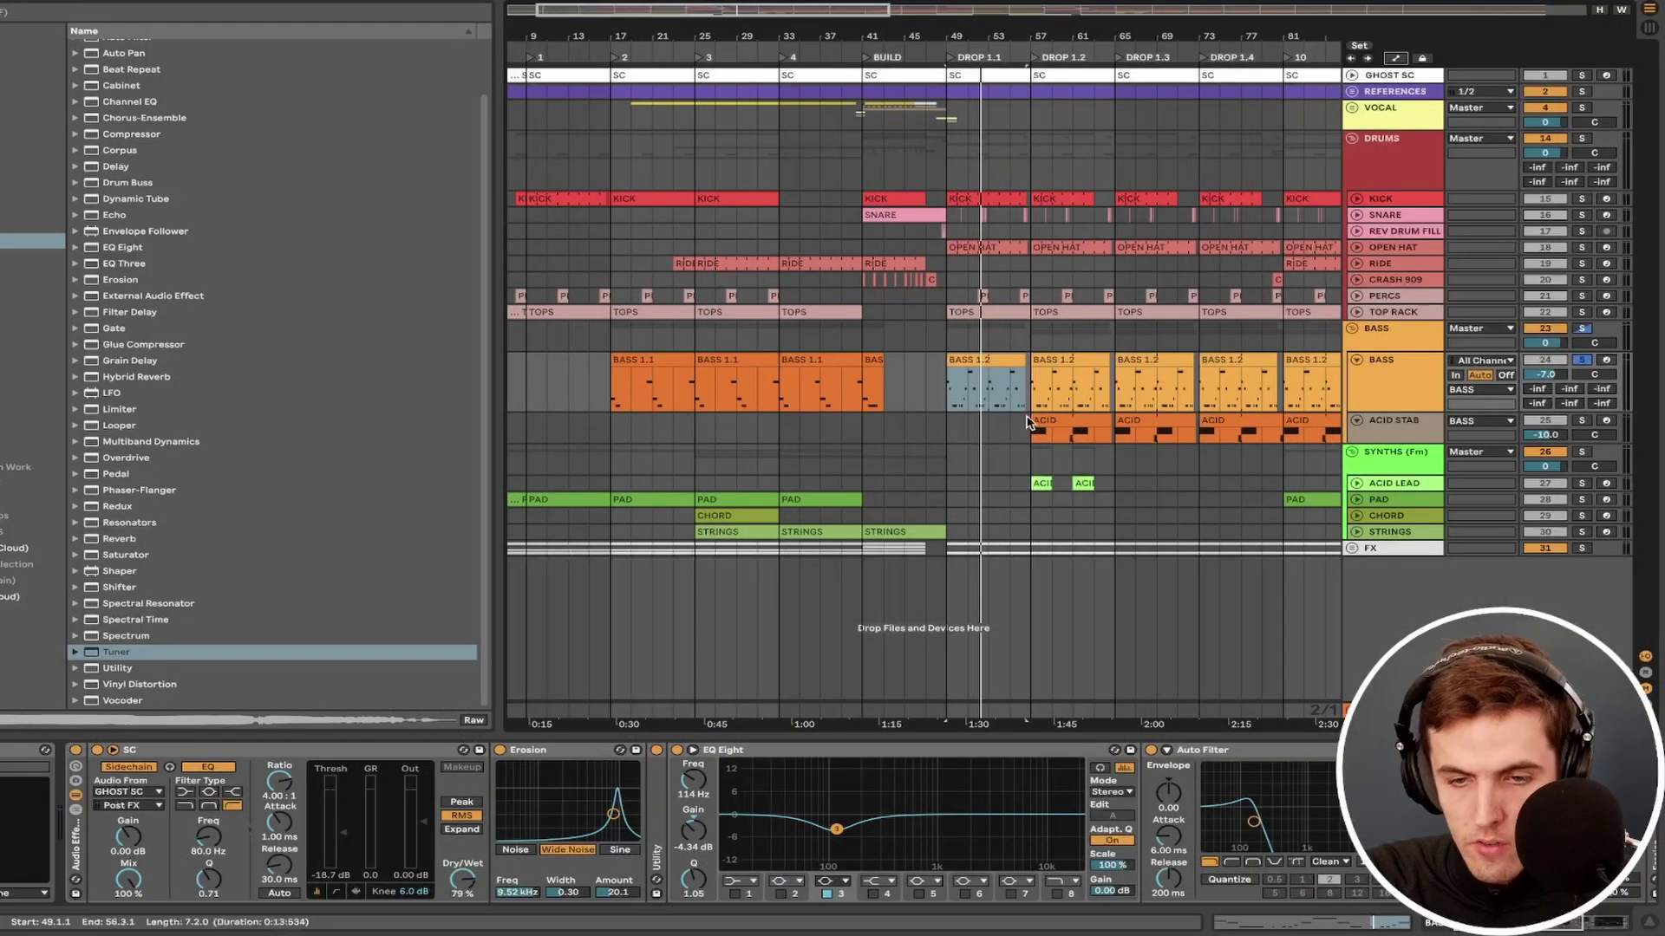
Step: Examine where the BASS 1.1 clips enter and drop out between section 2 and the BUILD before DROP 1.1
scroll(1027, 421, left, 4)
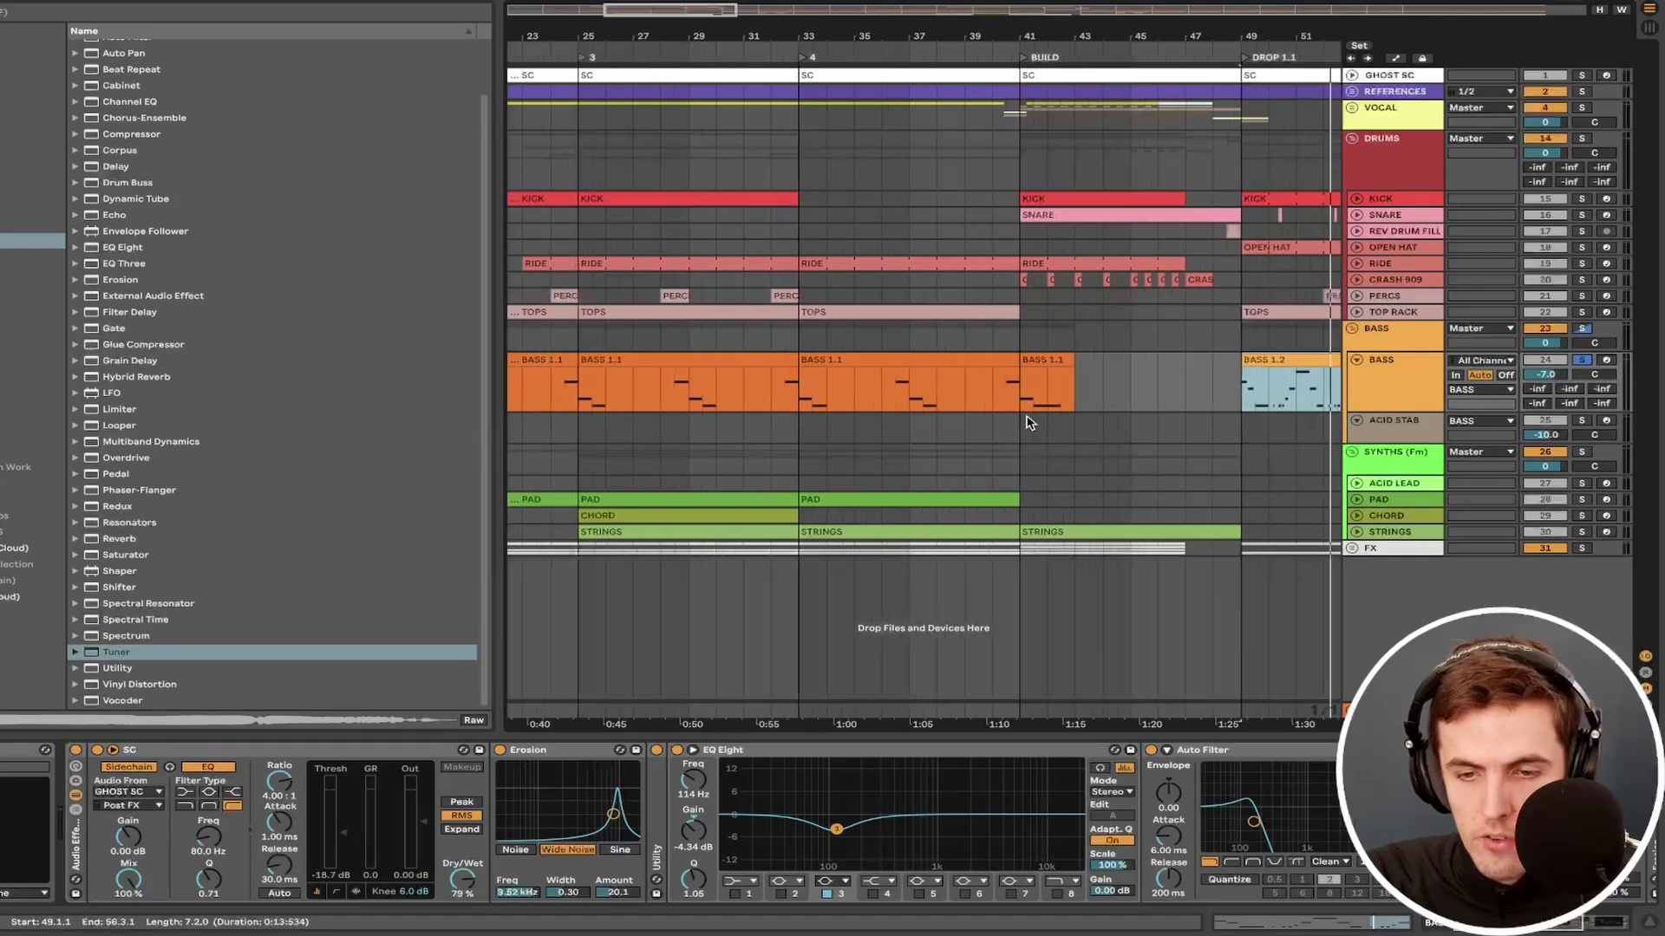
scroll(1053, 355, right, 4)
double_click(1055, 357)
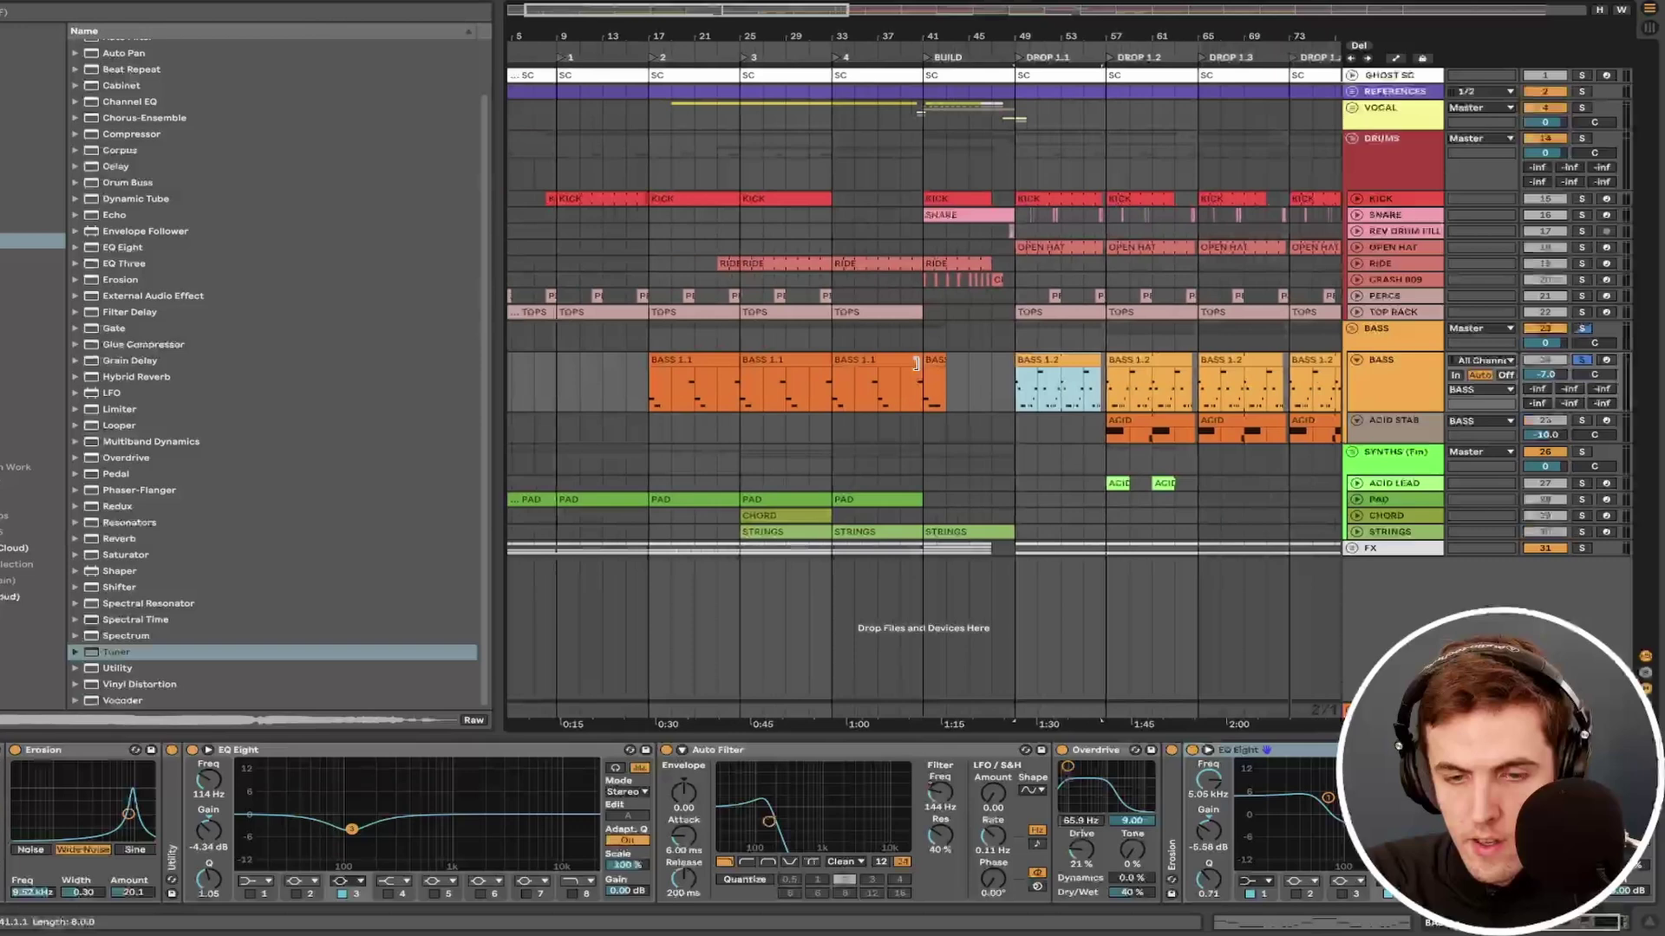
scroll(917, 363, up, 5)
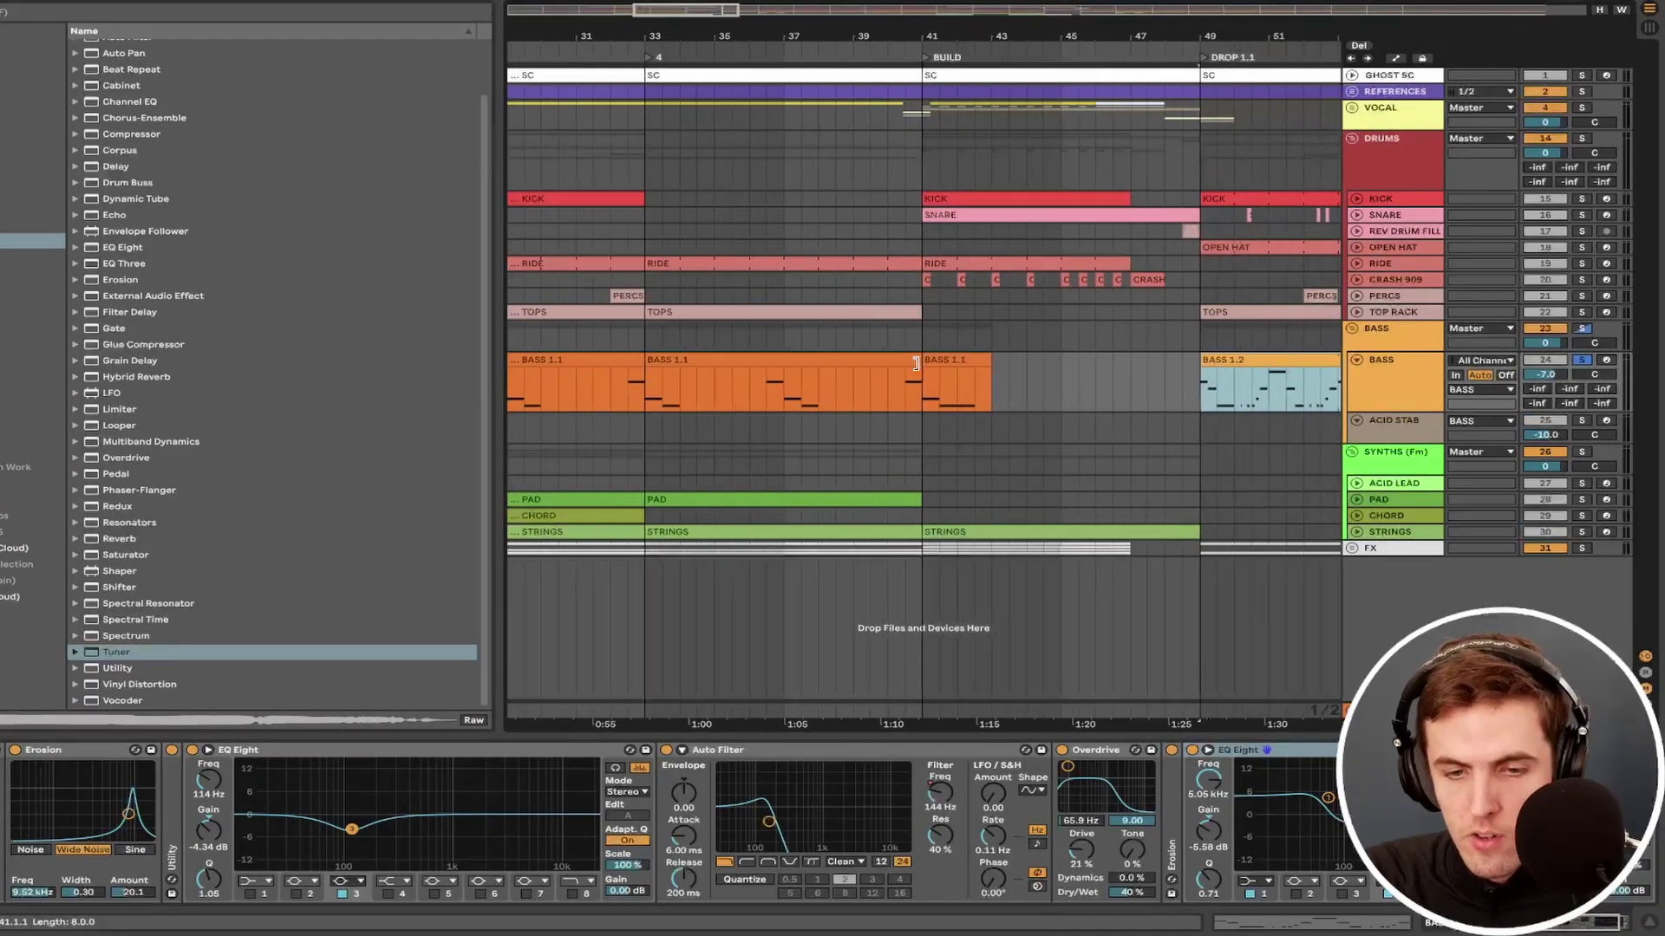
scroll(910, 362, left, 5)
scroll(793, 362, right, 1)
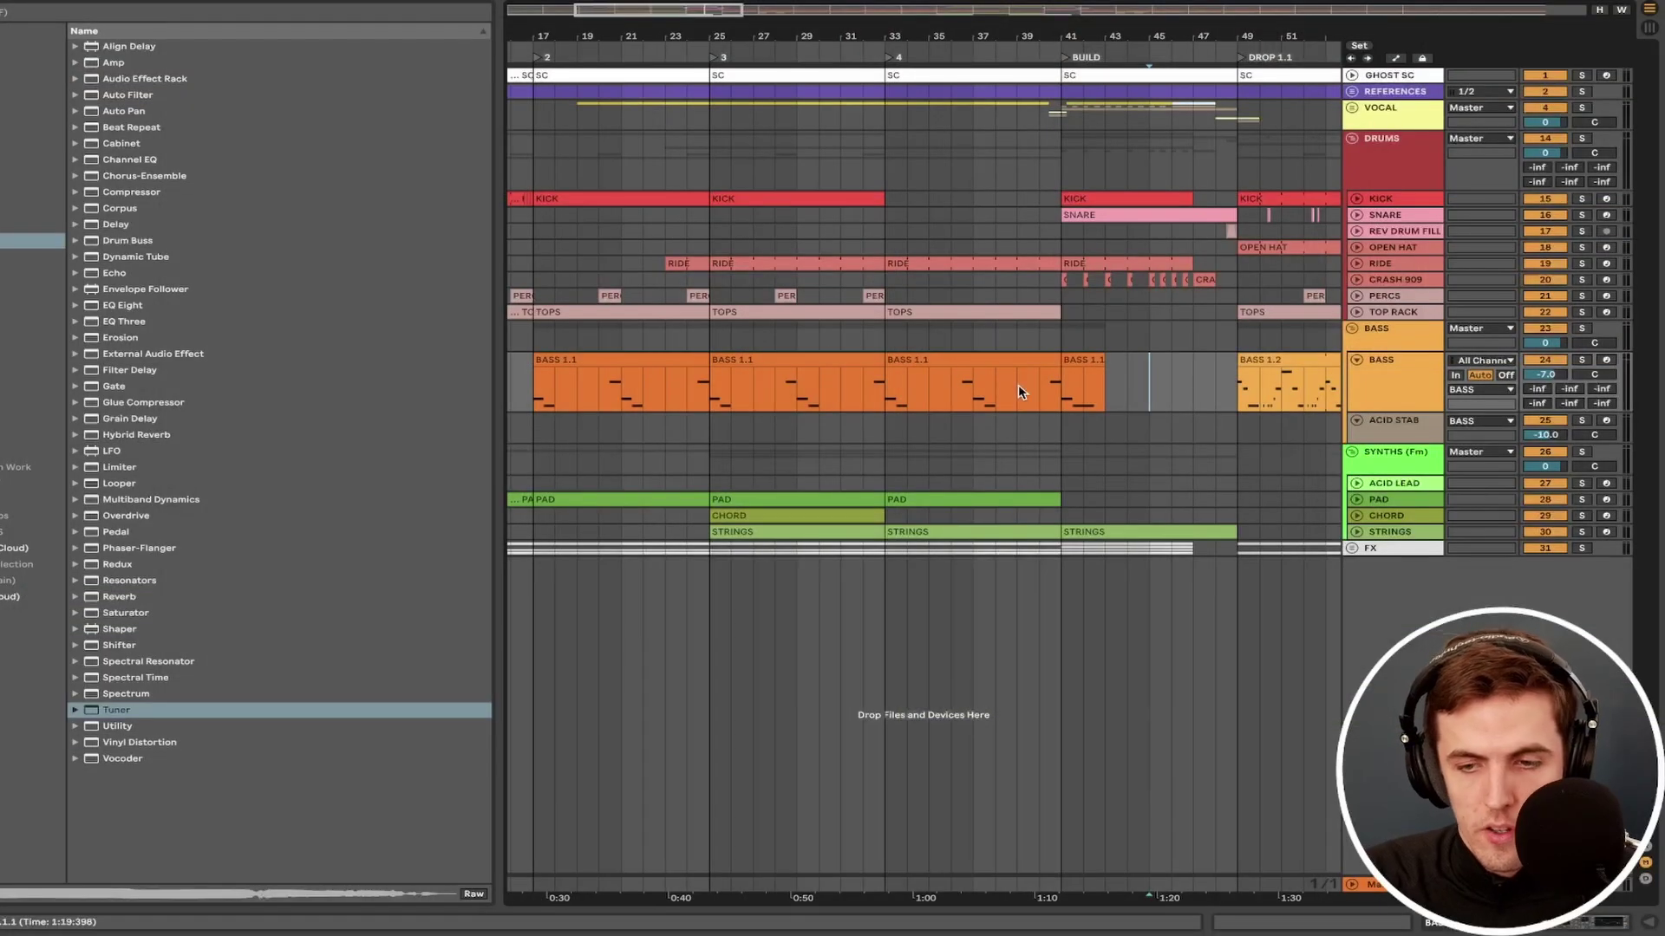
scroll(1019, 390, down, 2)
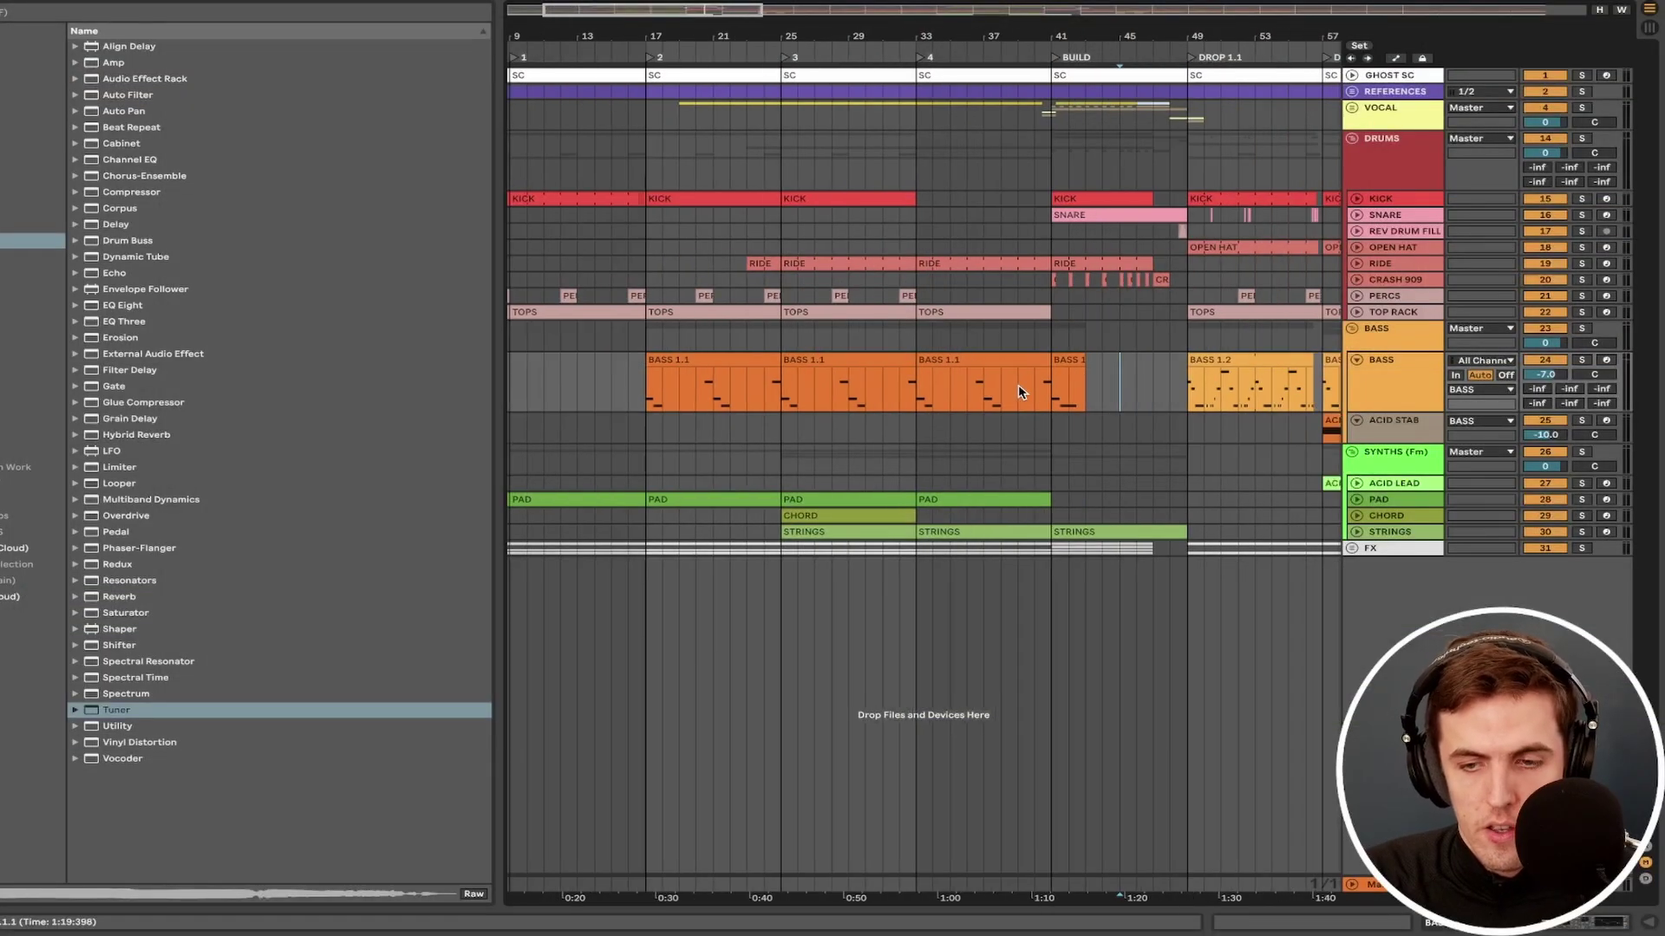
Step: Compare the BASS 1.2 pattern in DROP 1.1 with the BASS 1.1 pattern in the sections leading to the BUILD
click(1254, 358)
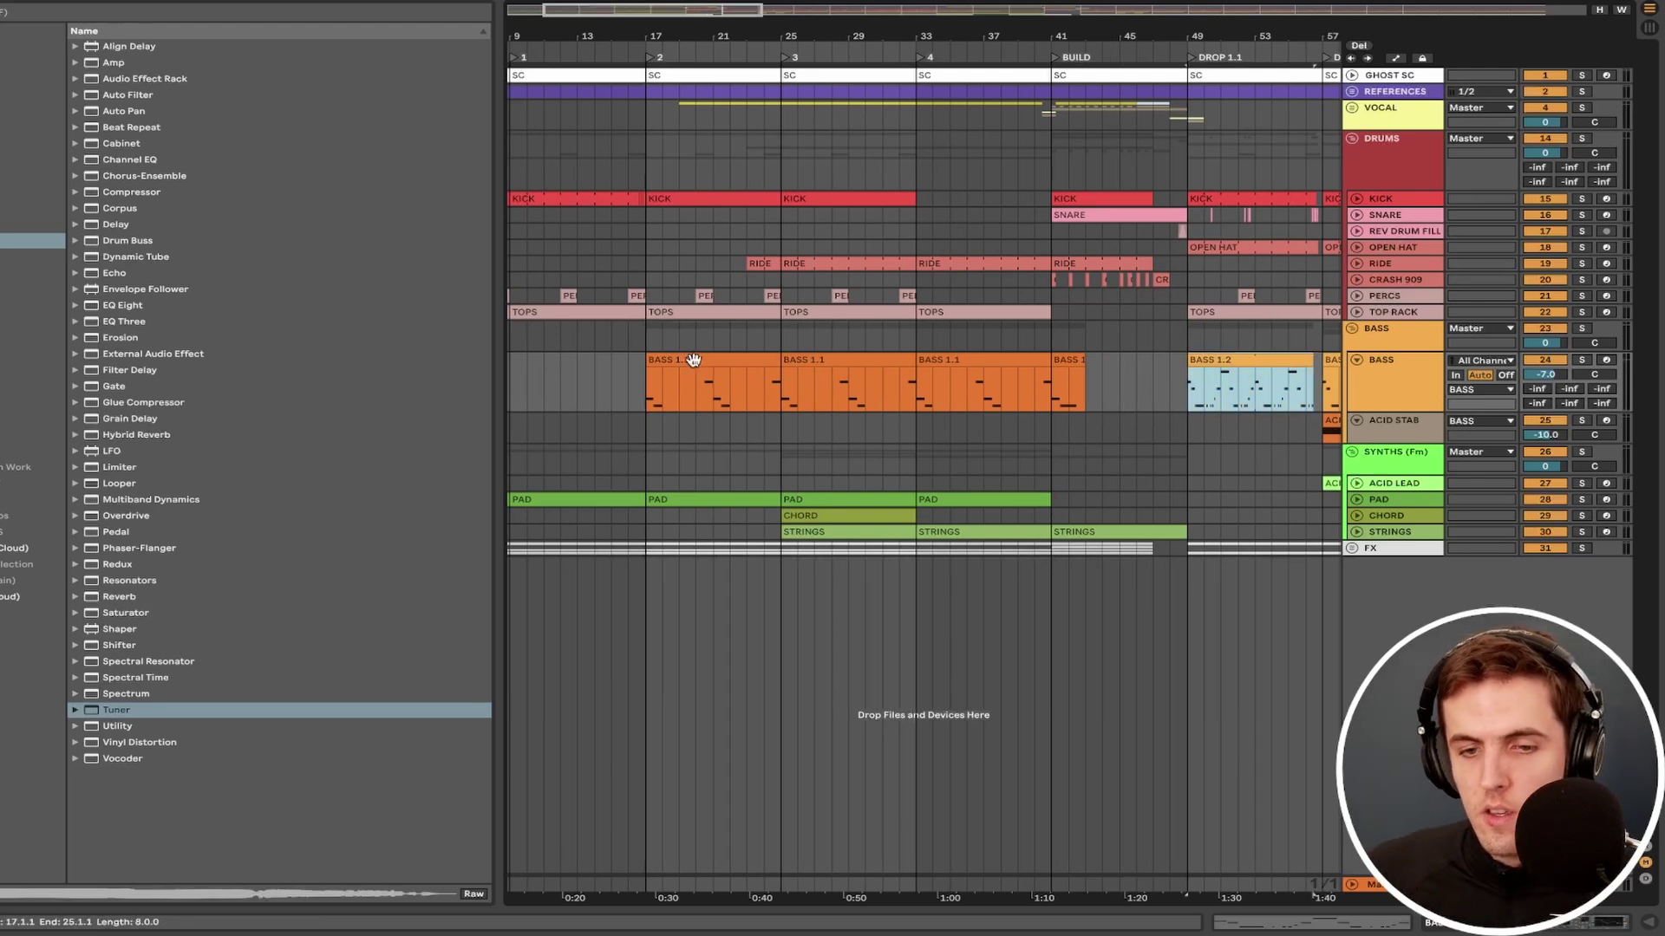
scroll(693, 360, down, 3)
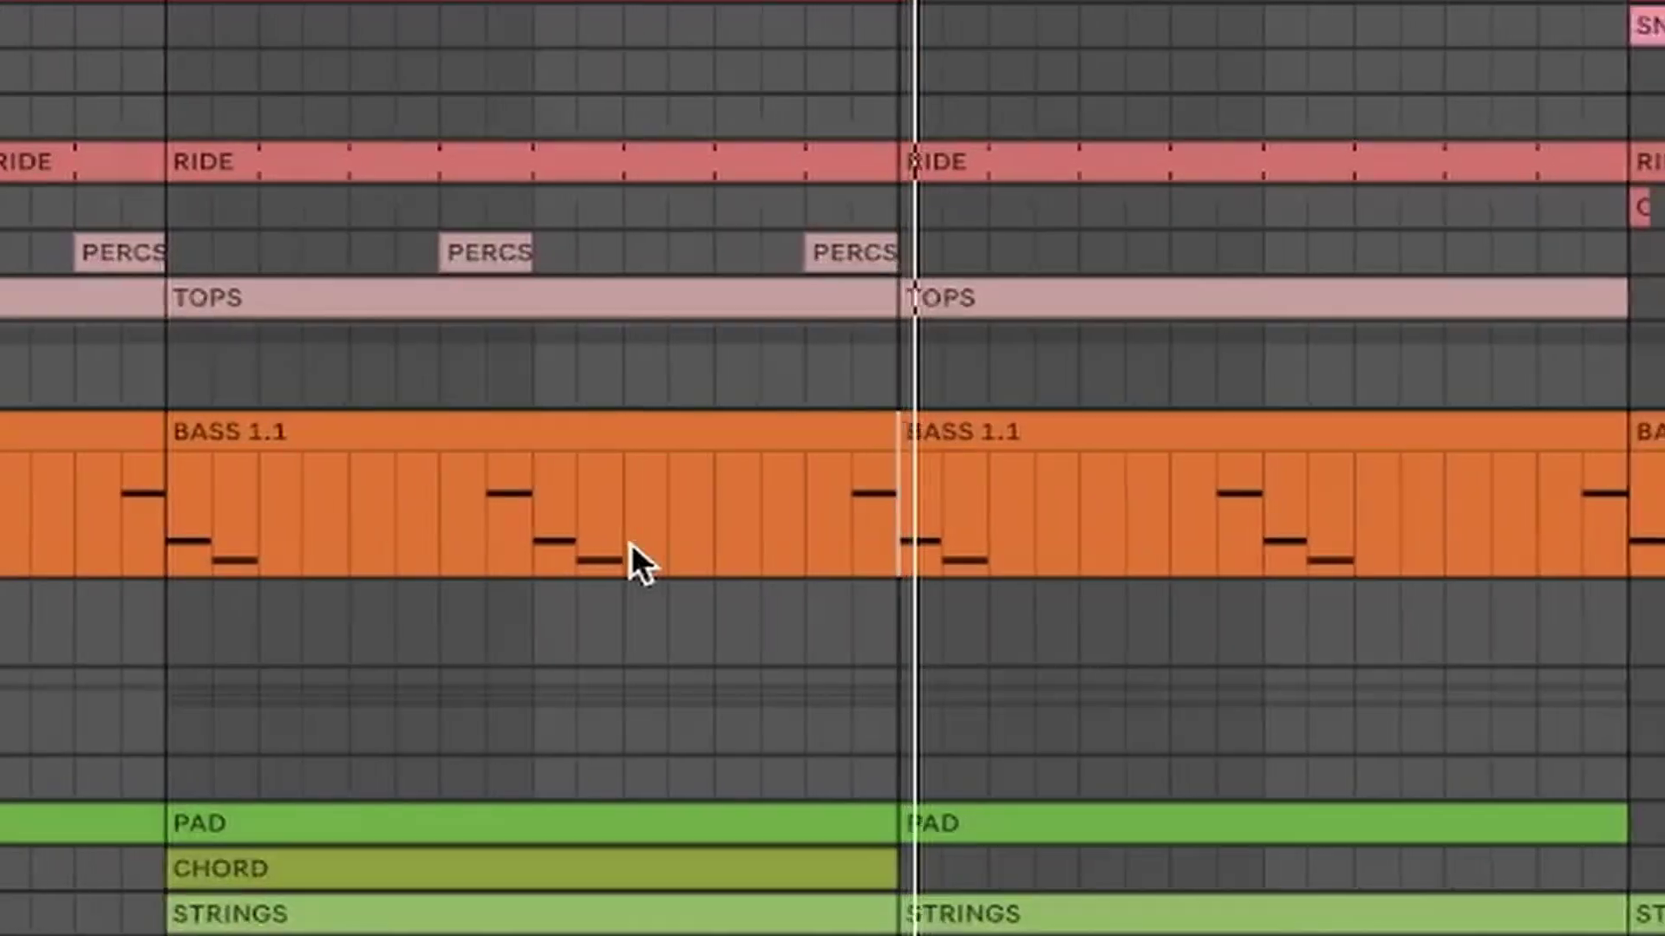
scroll(632, 546, down, 3)
scroll(631, 542, down, 1)
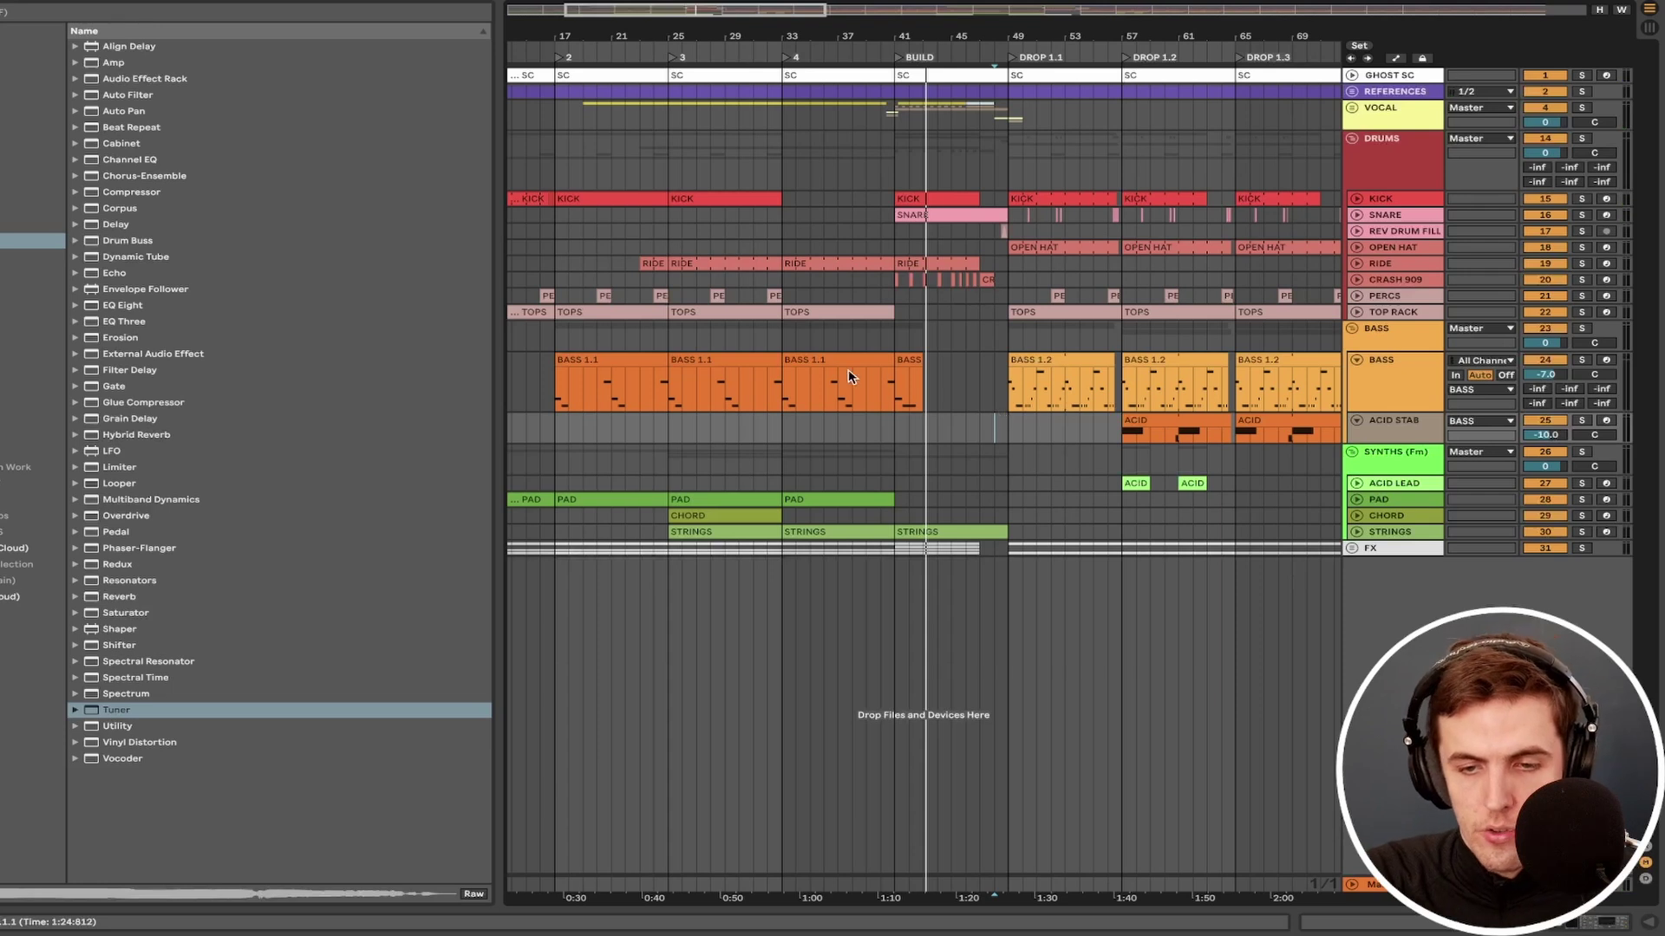
click(848, 376)
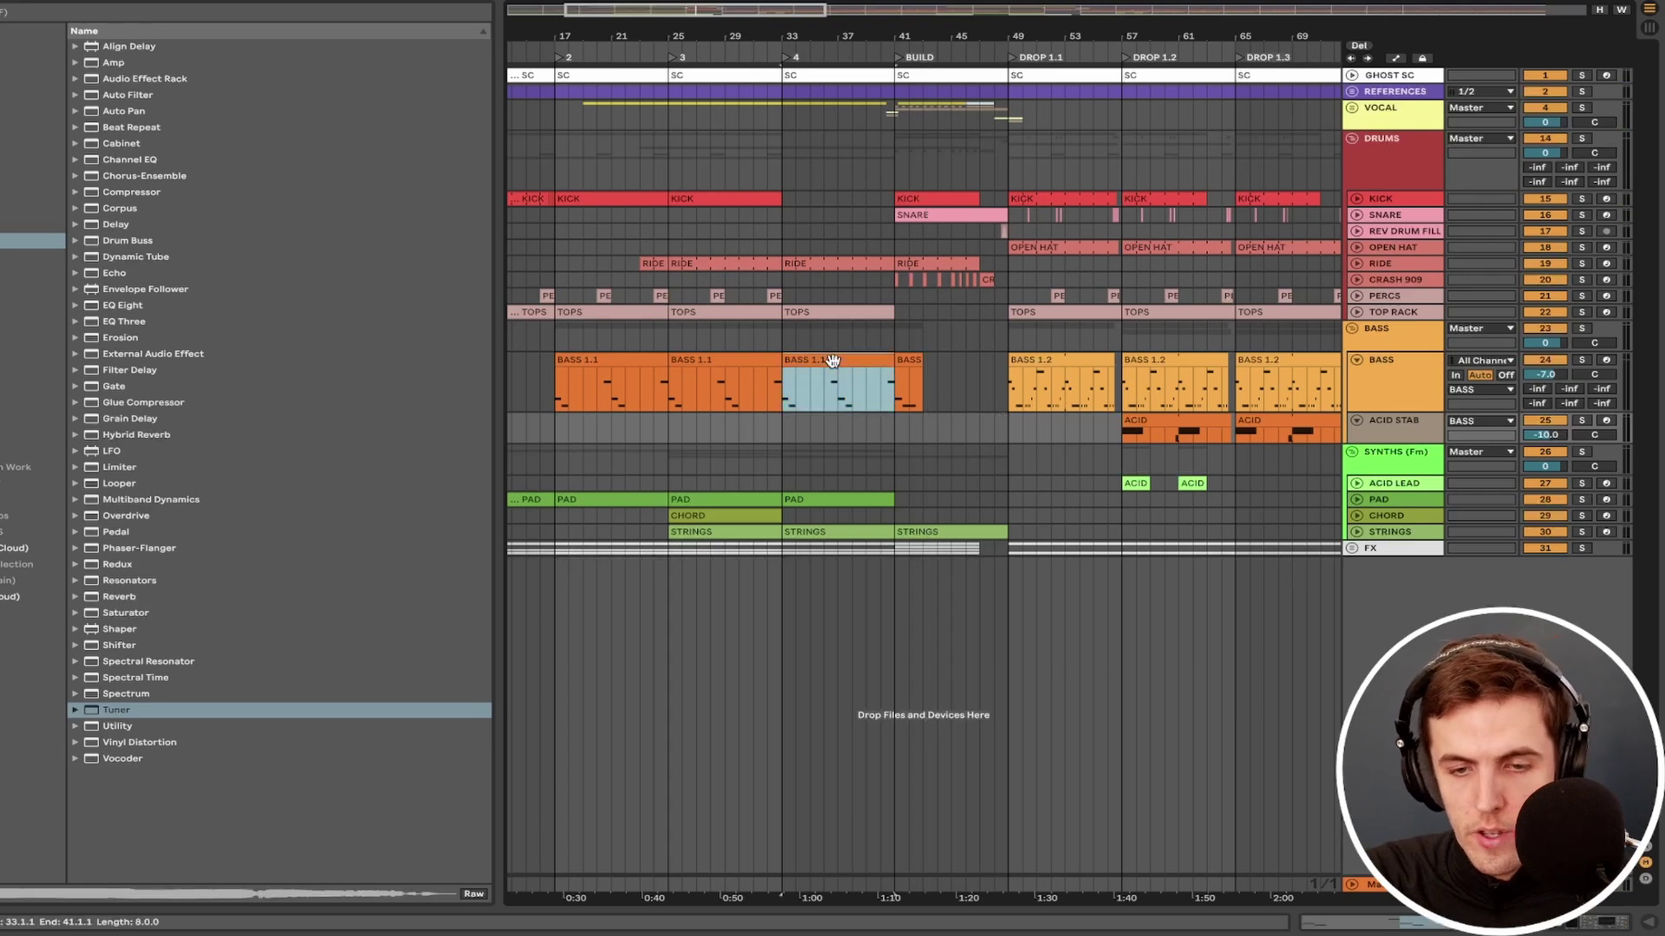
scroll(854, 390, down, 2)
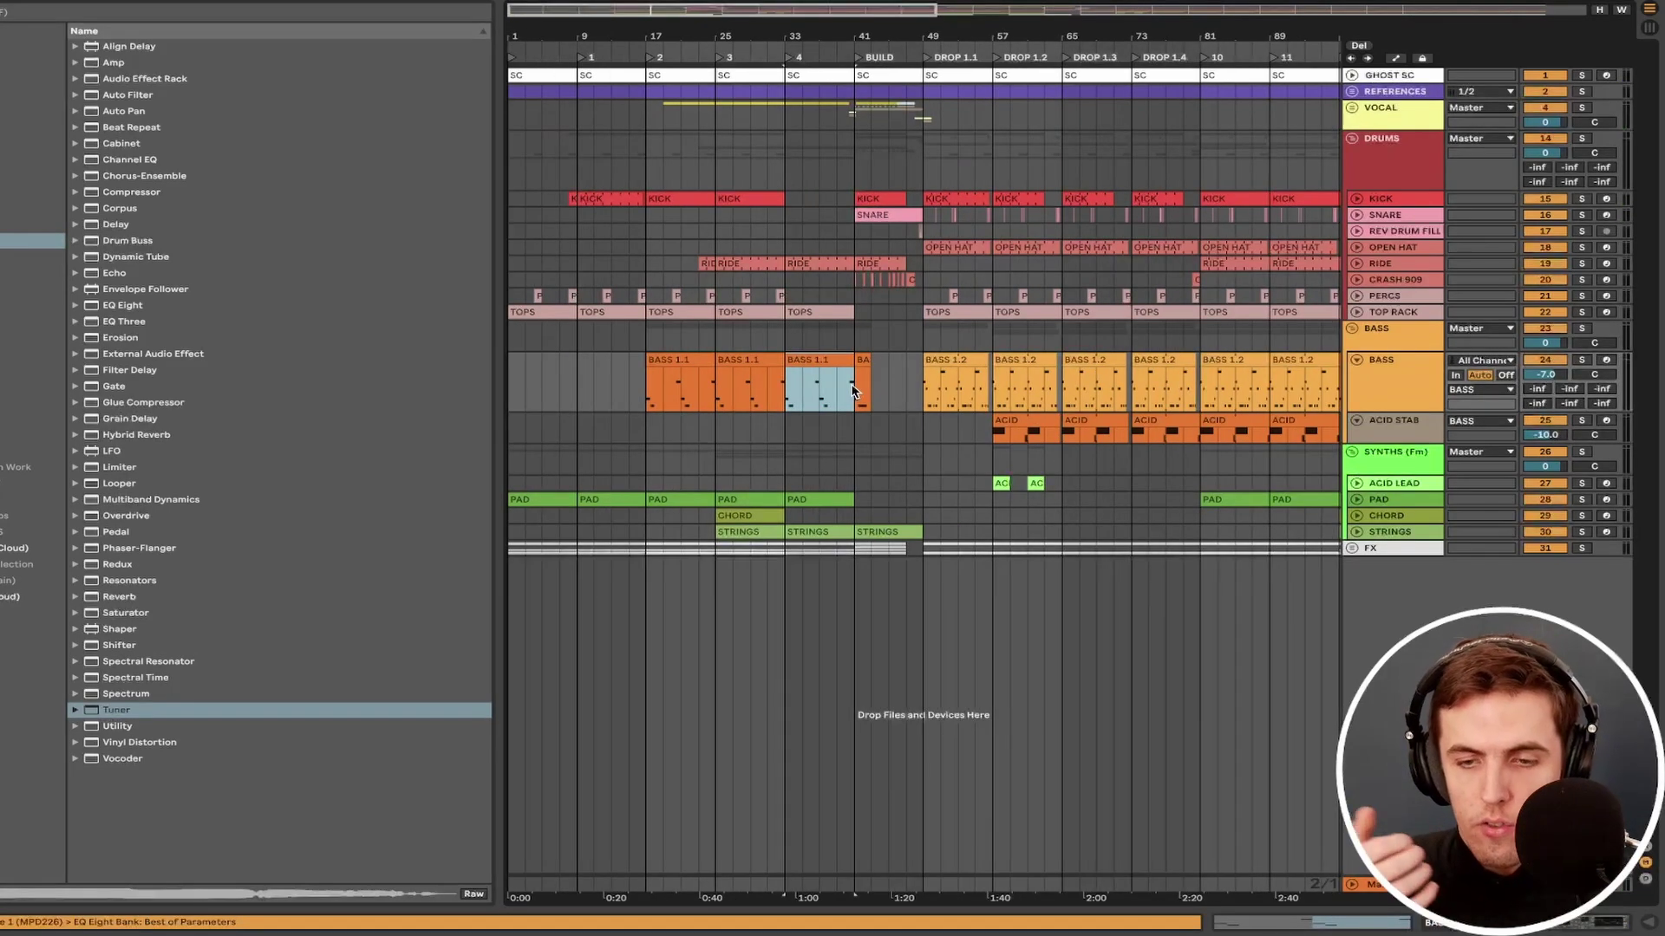
Step: Examine the ACID STAB clips across the drops and compare them with the ACID V Q STAB clips
click(1023, 430)
scroll(1082, 423, down, 2)
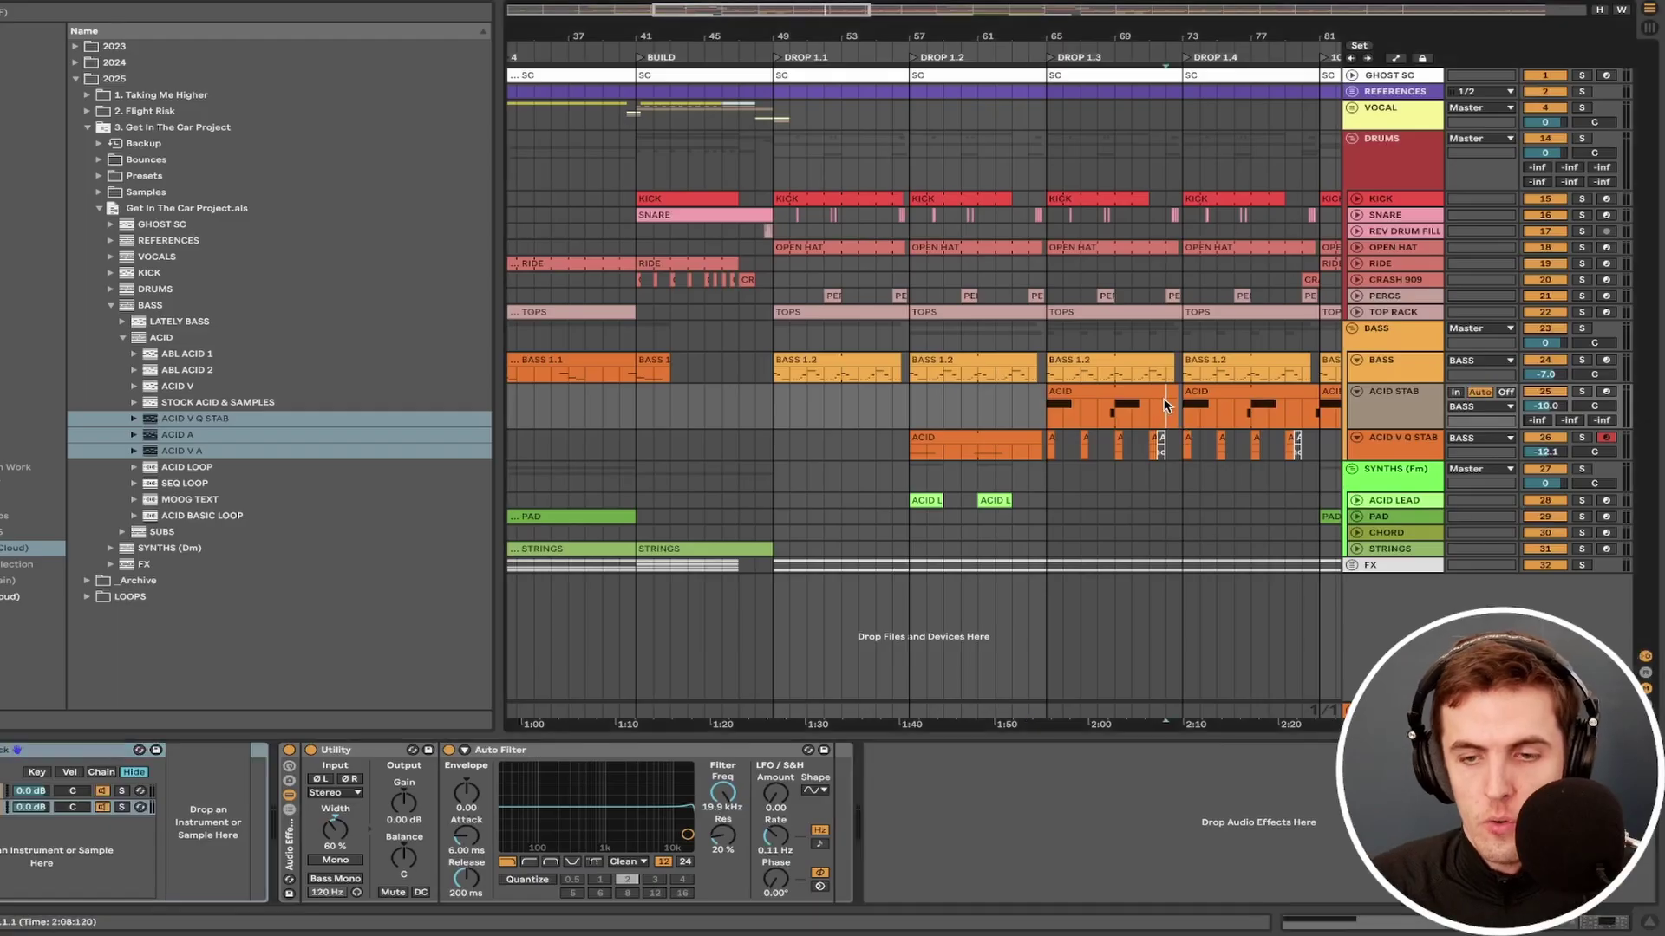
click(1116, 393)
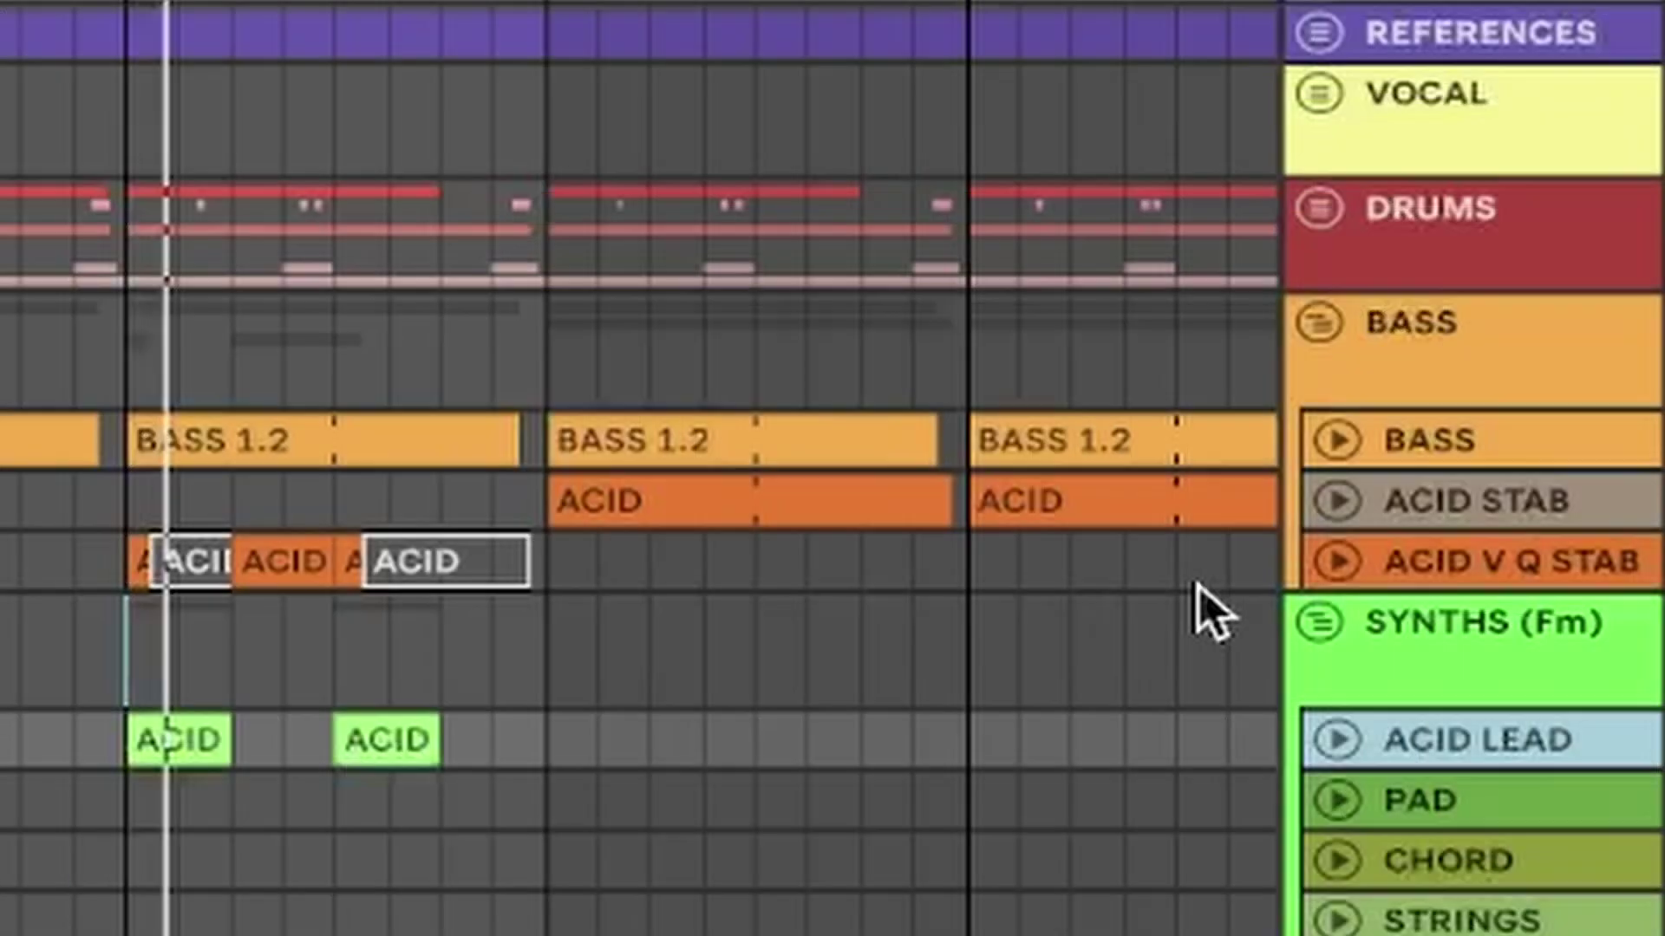
Step: Open the ACID LEAD track and enlarge its lane to show the notes of both clips in DROP 1.2
click(1388, 254)
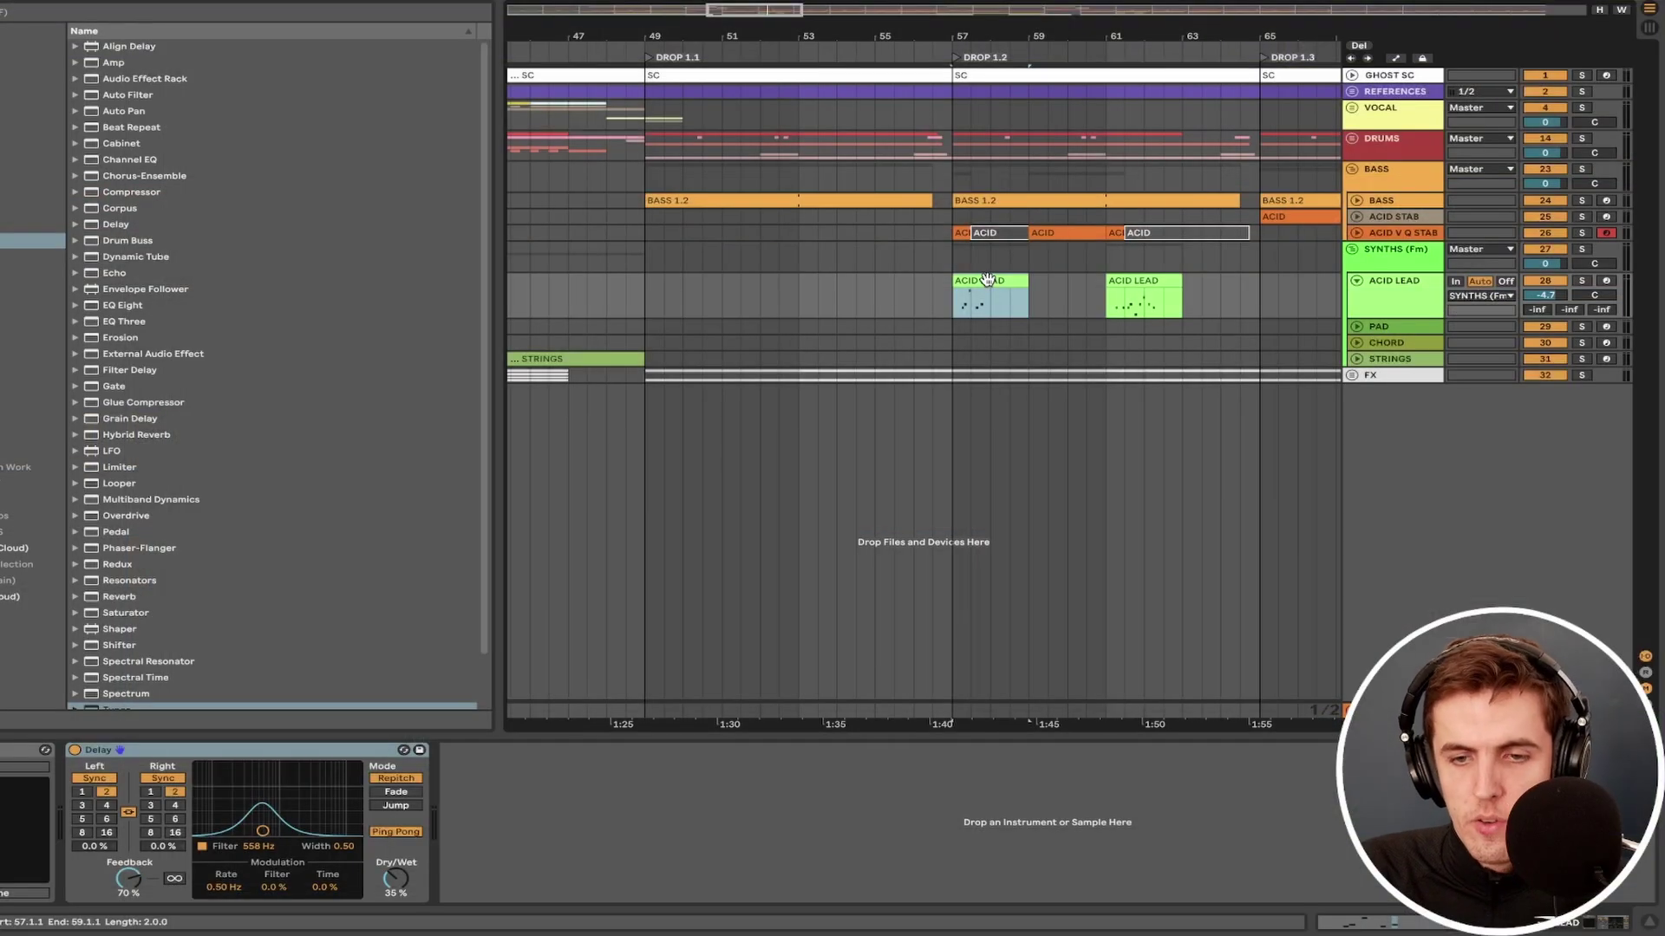
click(1399, 289)
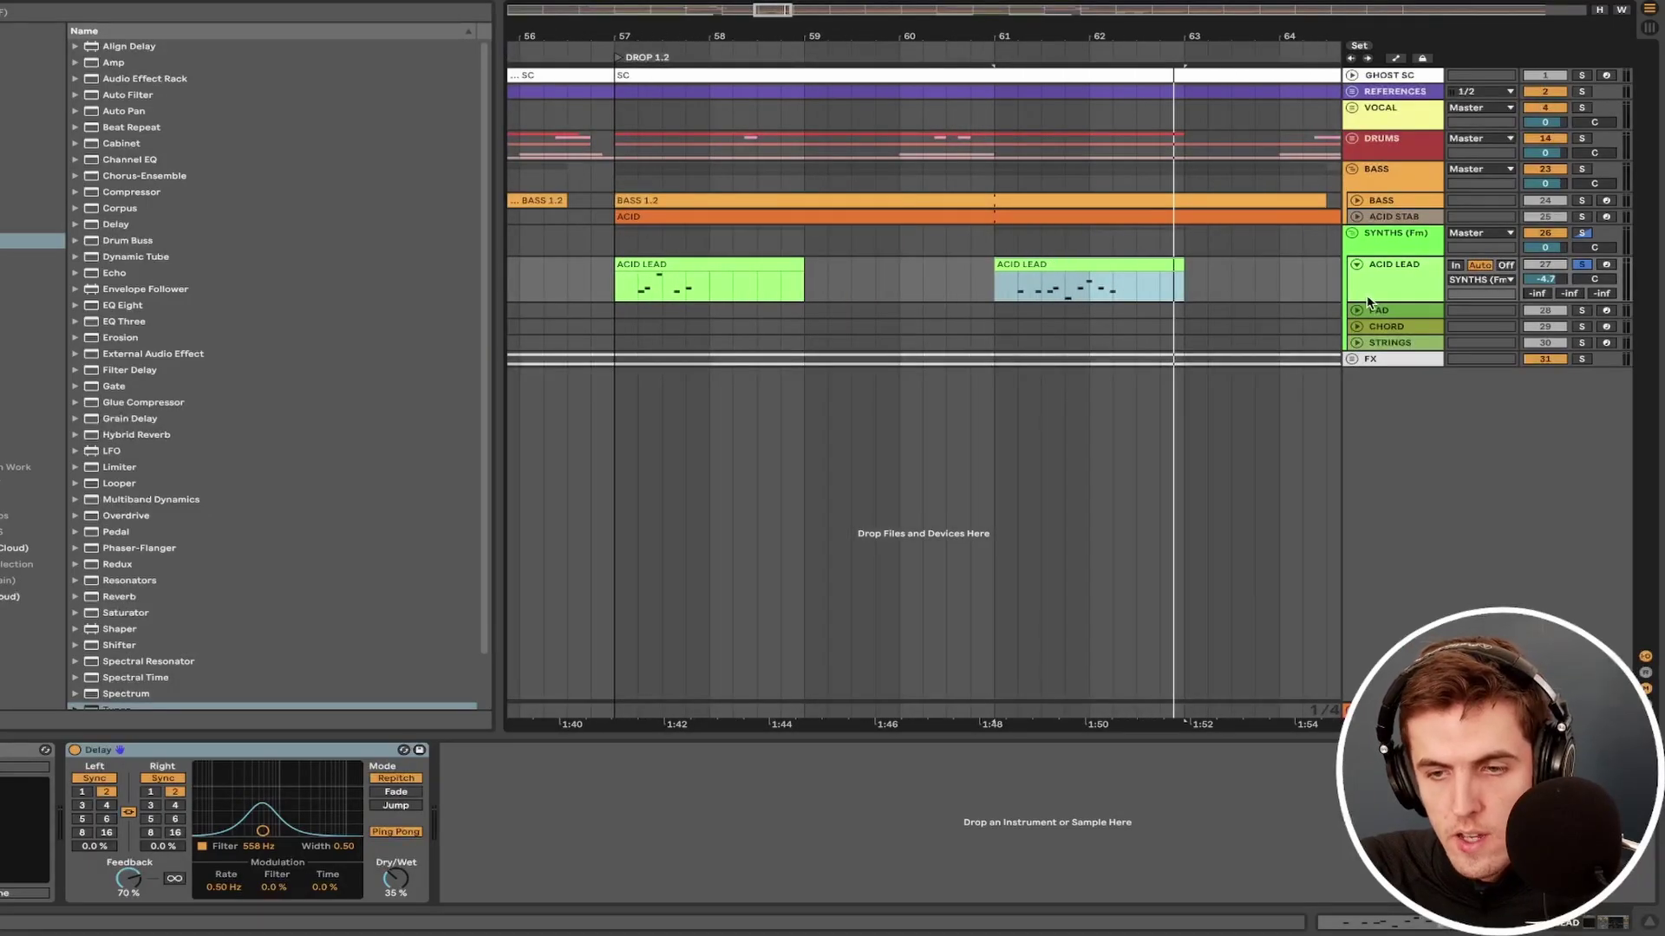
drag(1371, 301, 1371, 345)
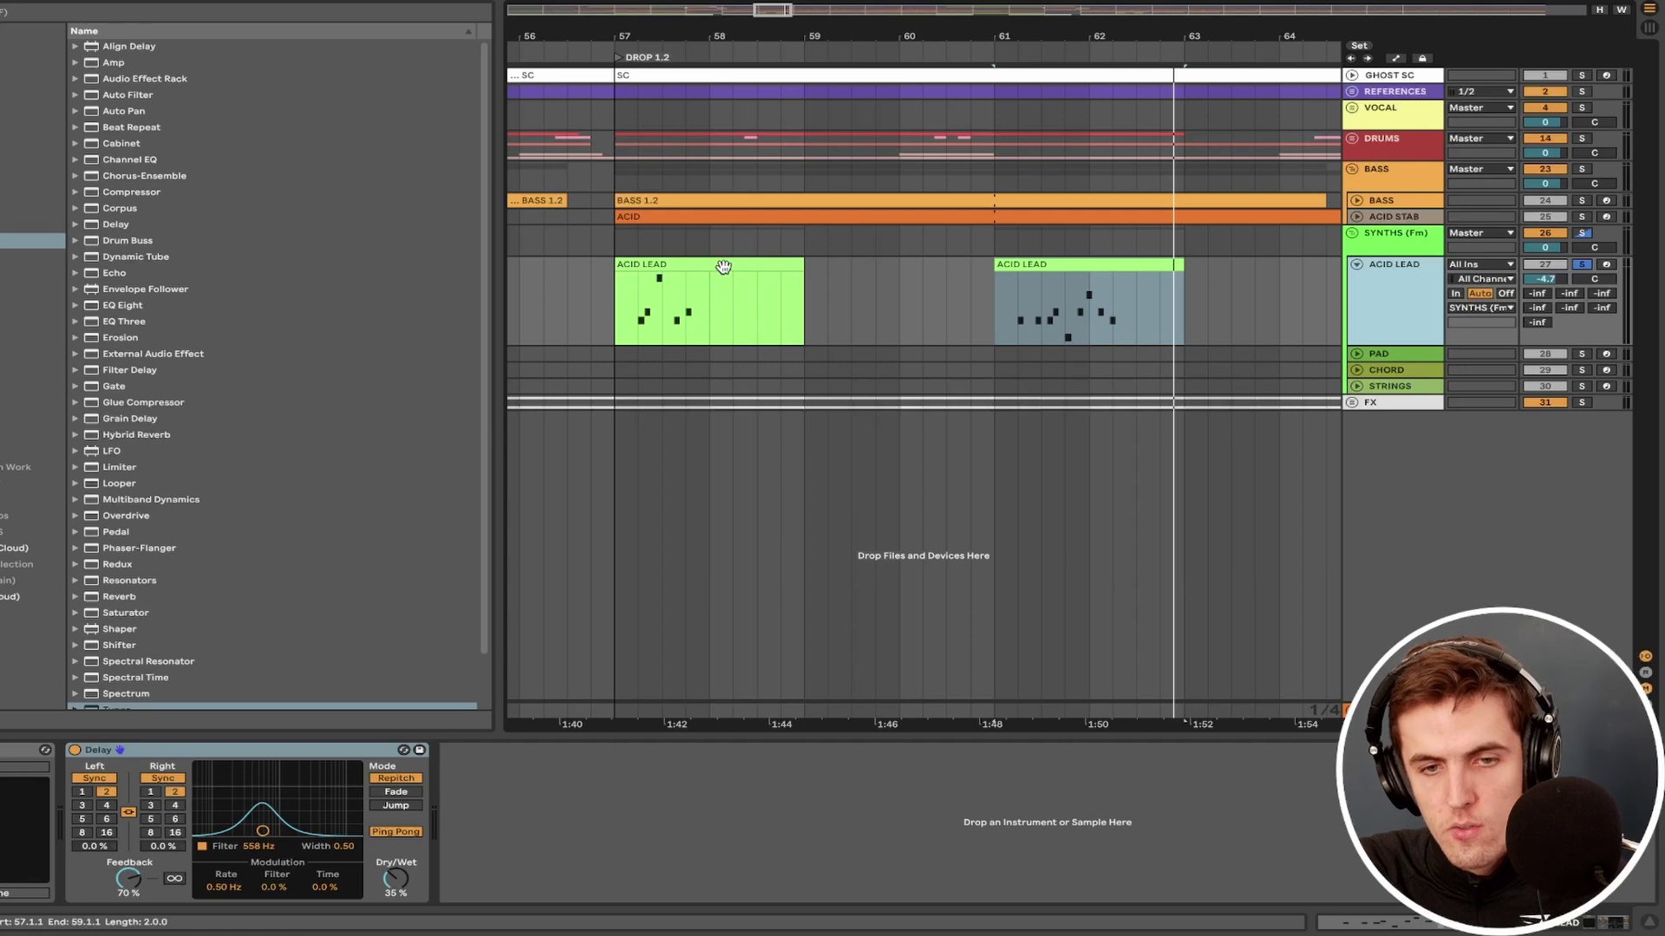
scroll(651, 286, up, 1)
scroll(651, 286, down, 1)
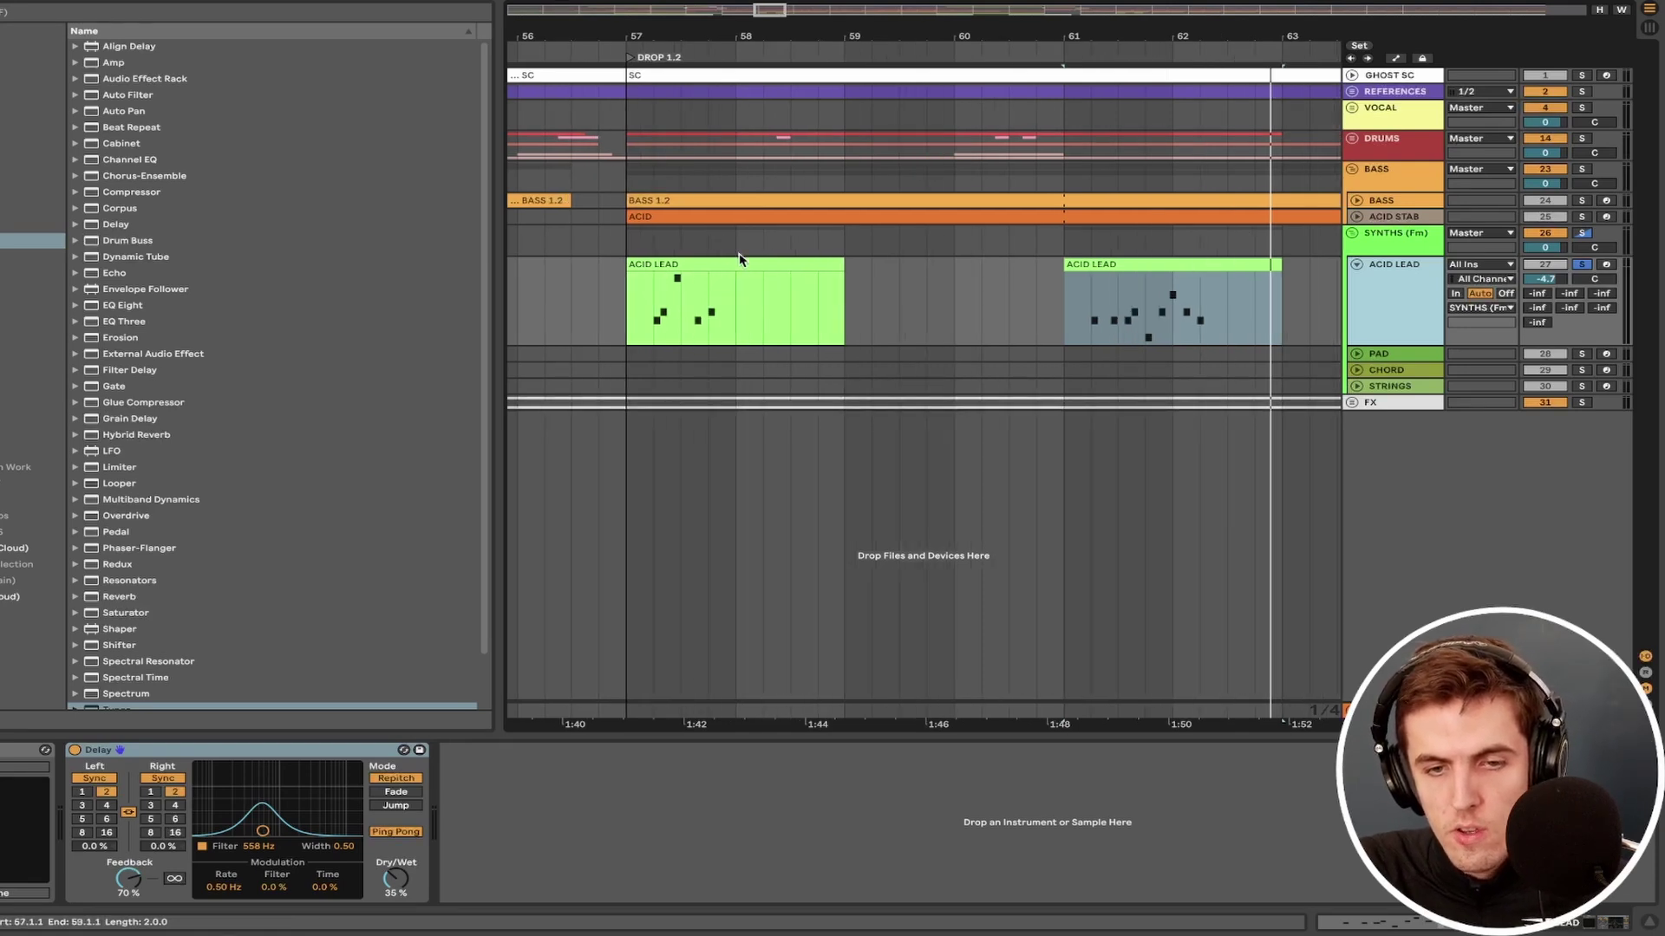
Step: Compare the first ACID LEAD phrase in DROP 1.2 with the answering phrase at bar 61, and play the second
click(655, 322)
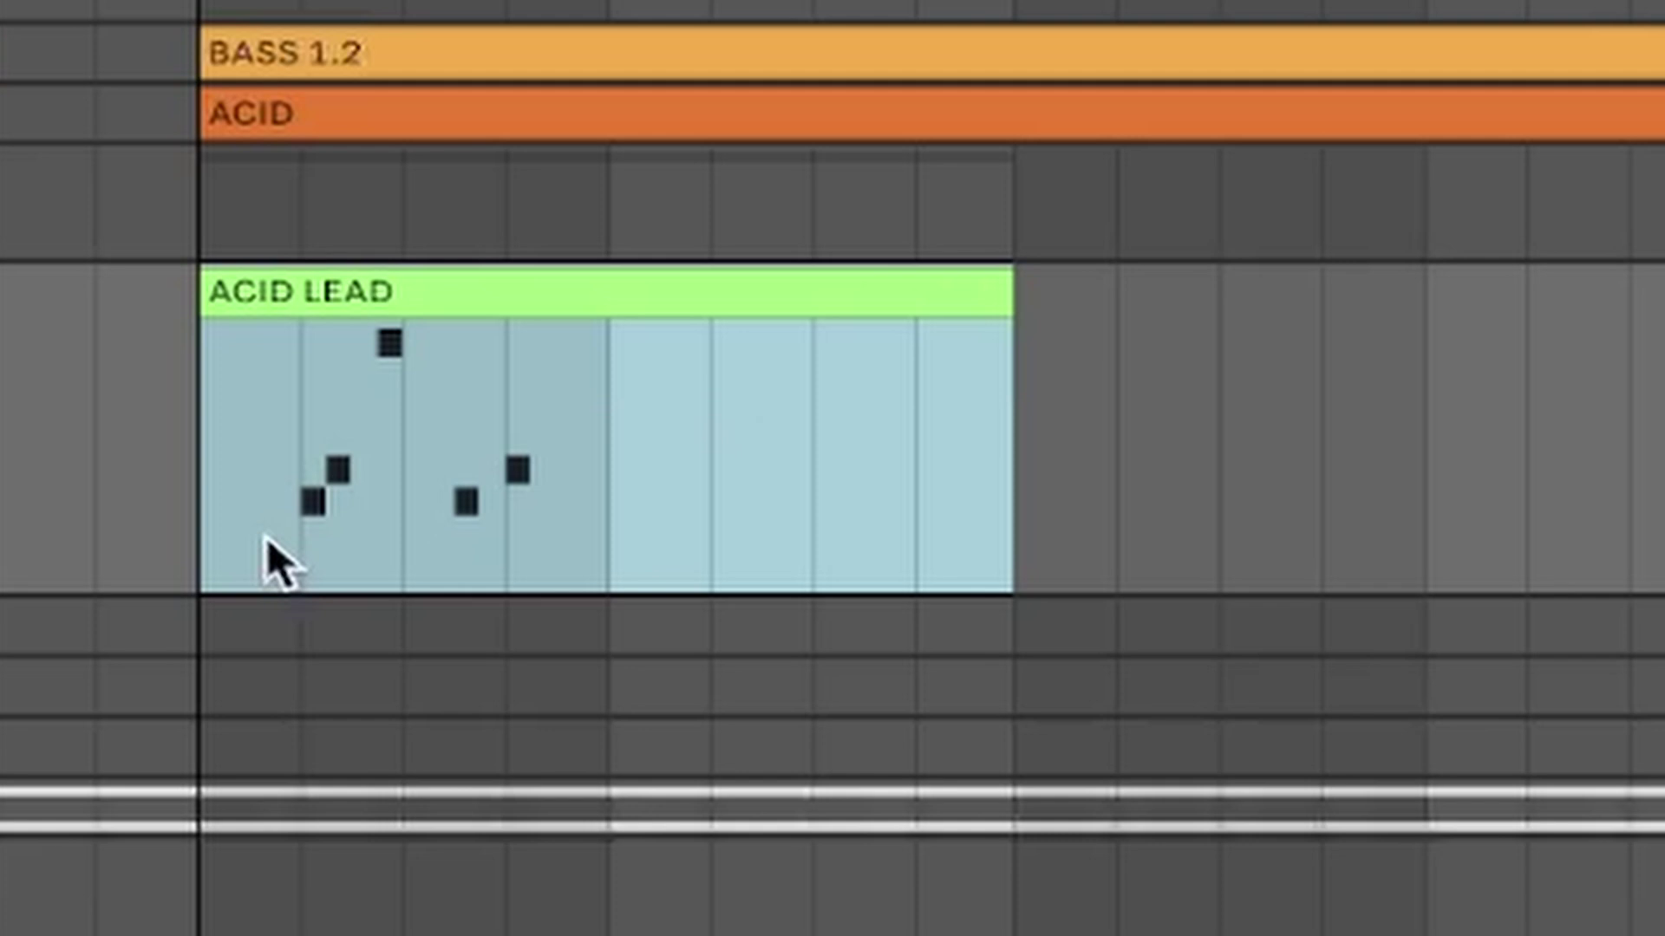
drag(211, 538, 583, 538)
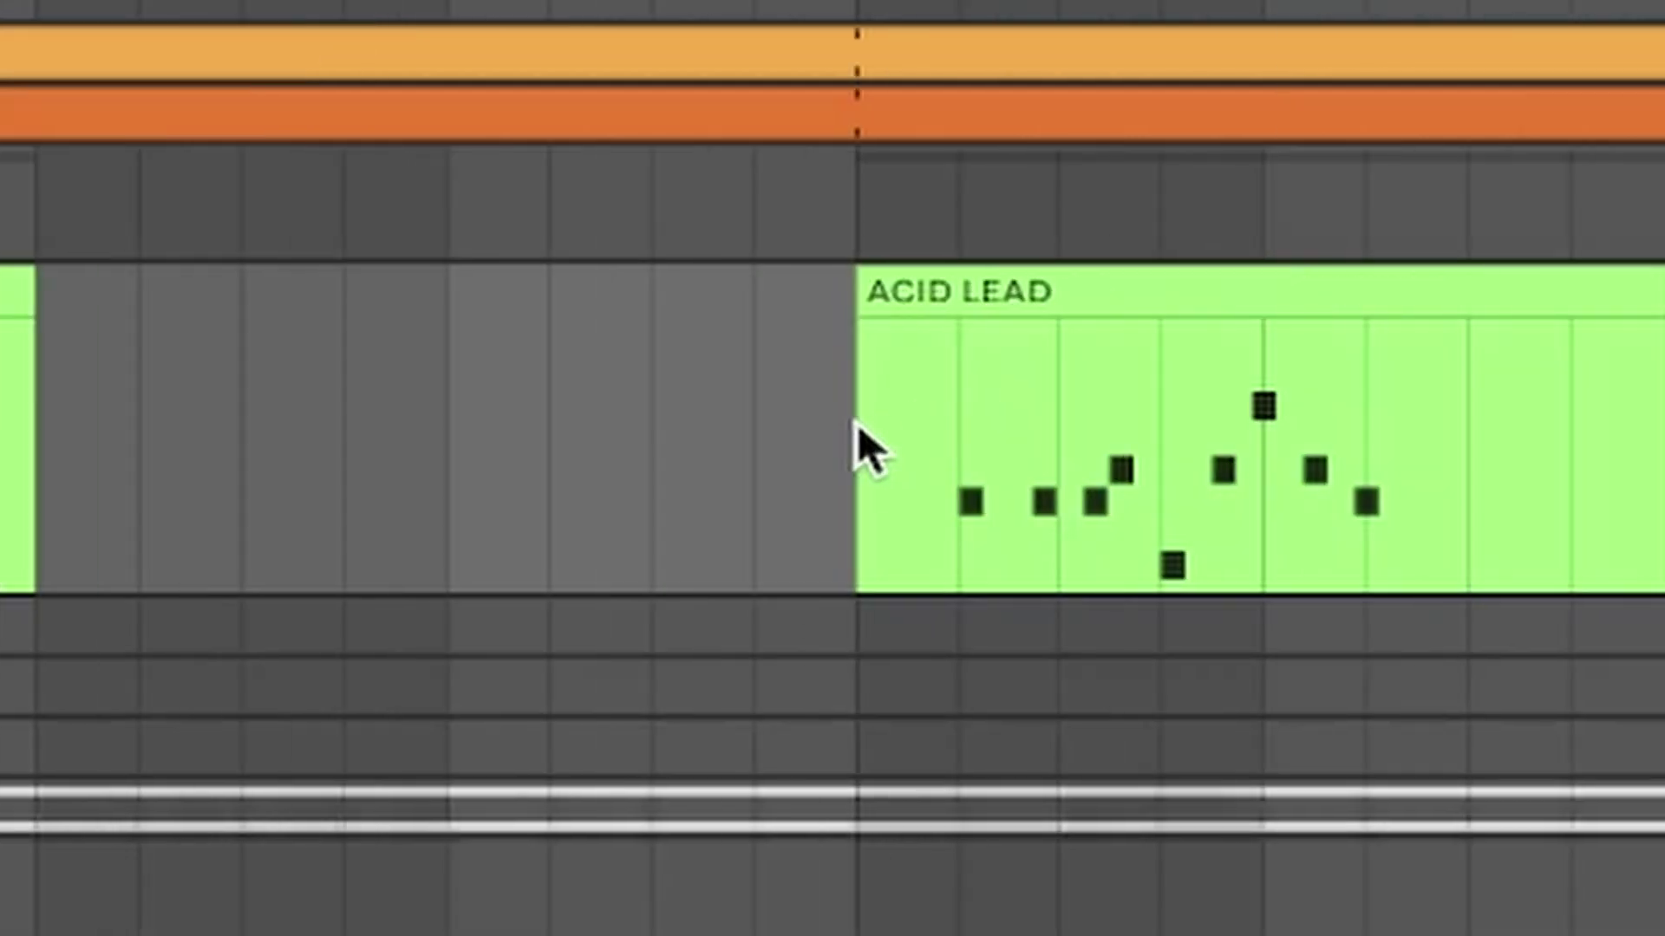
drag(855, 425, 1592, 404)
key(space)
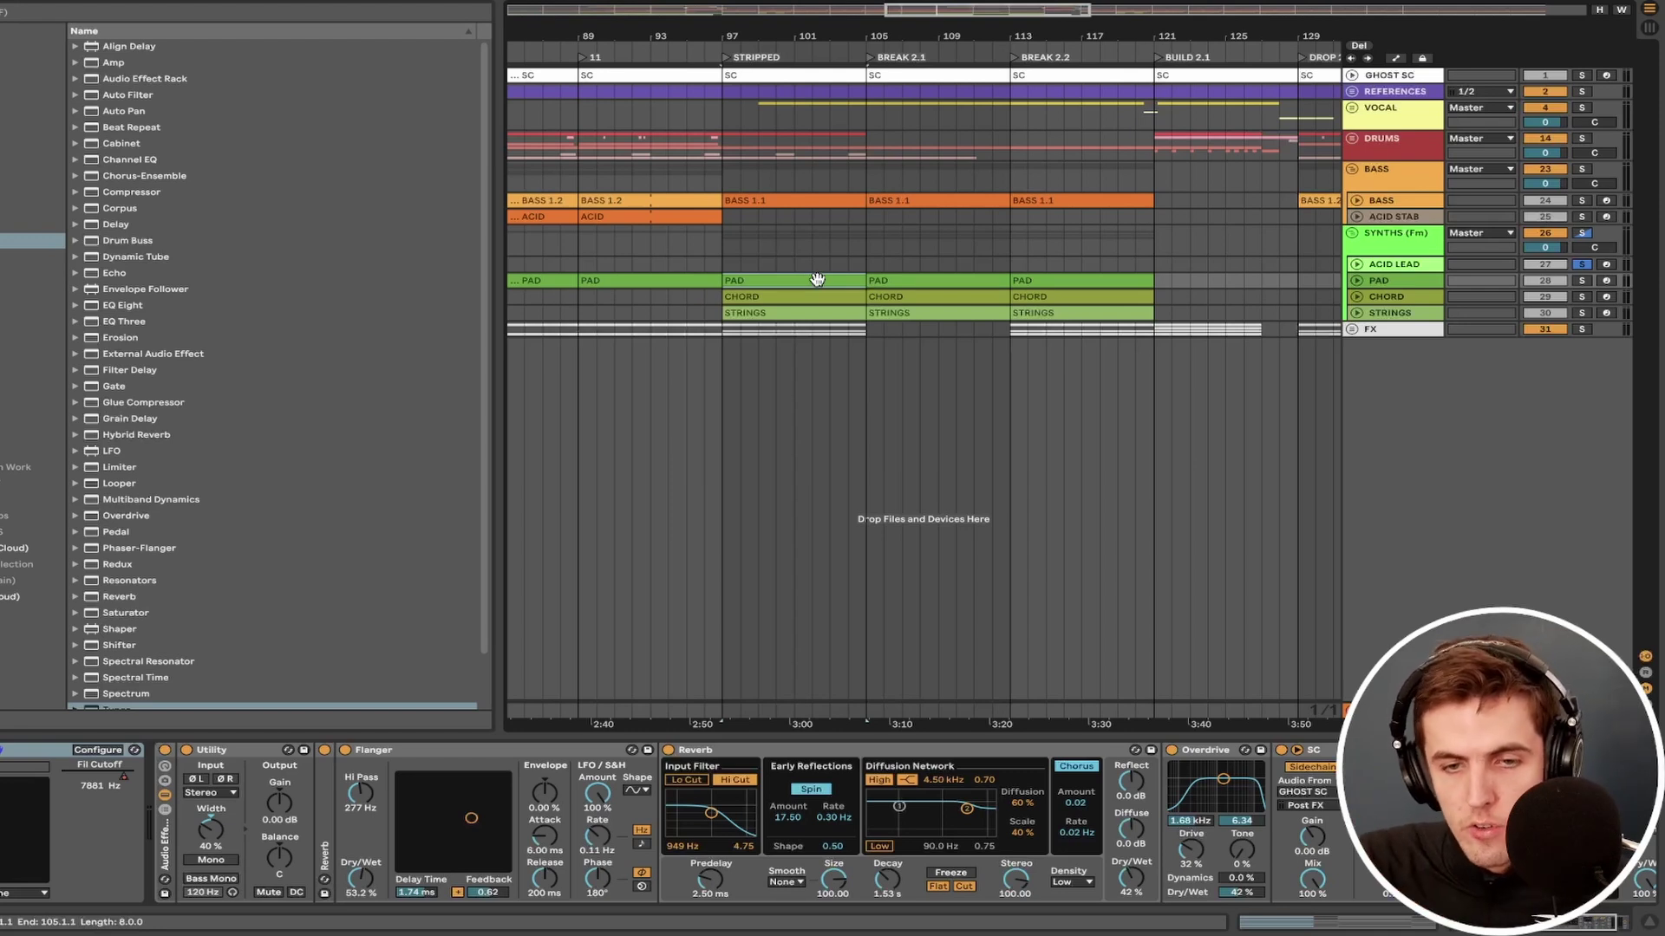
Step: Review the PAD clips and synth oscillators, turning OSC B off and back on to hear OSC A alone
scroll(818, 280, down, 2)
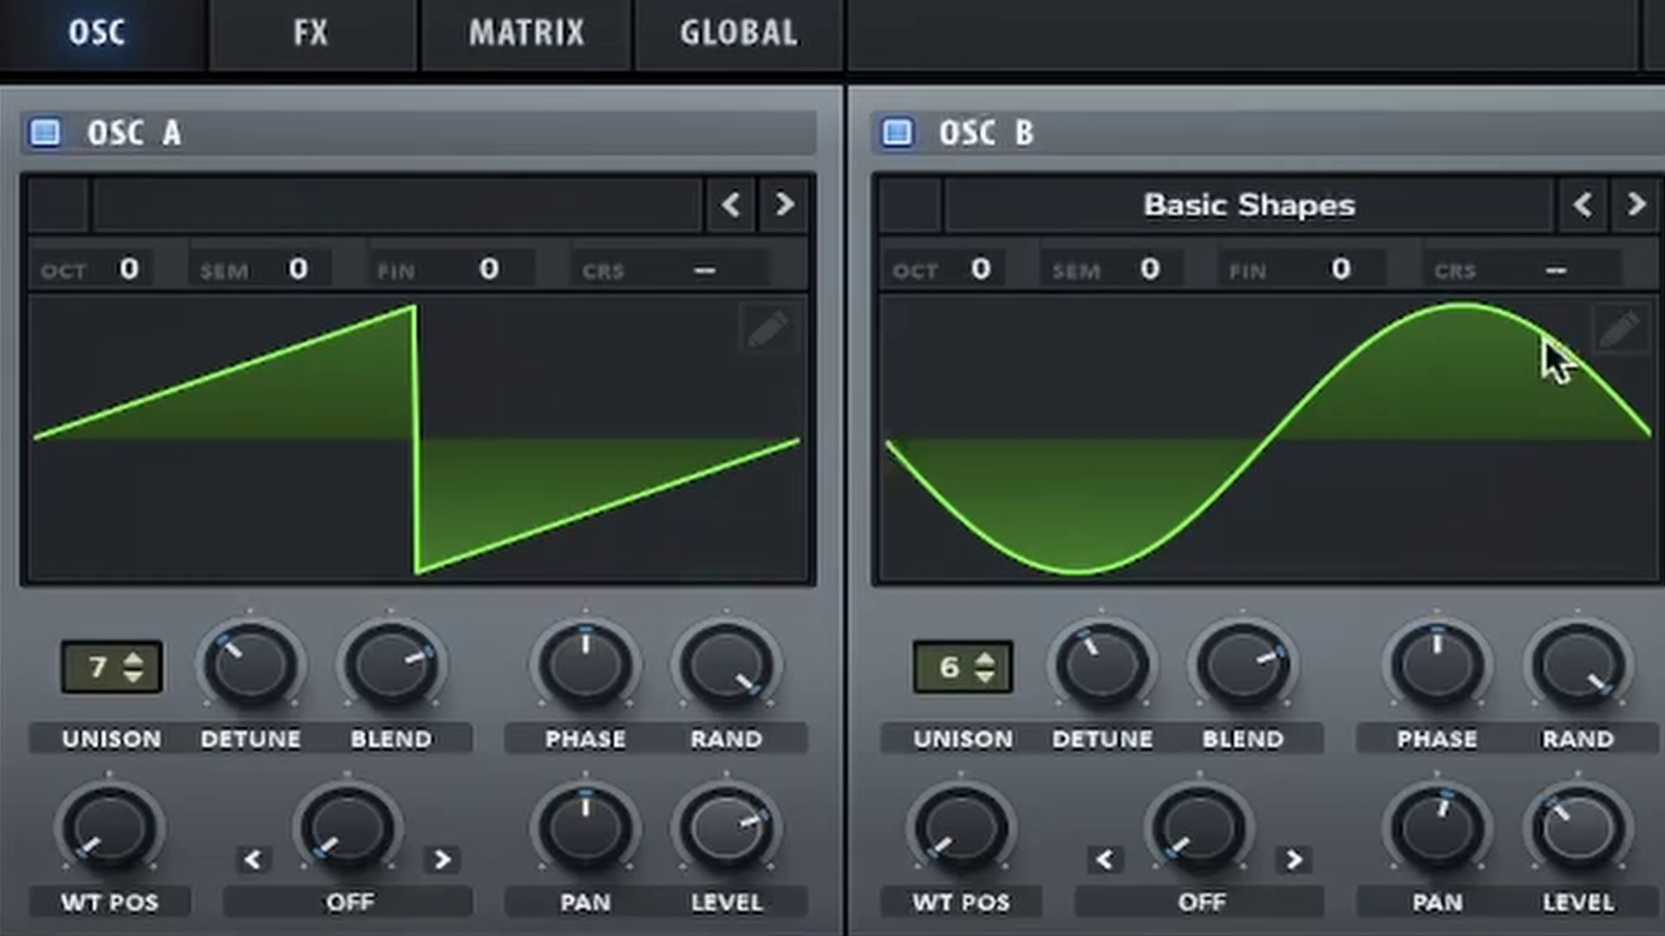
click(898, 131)
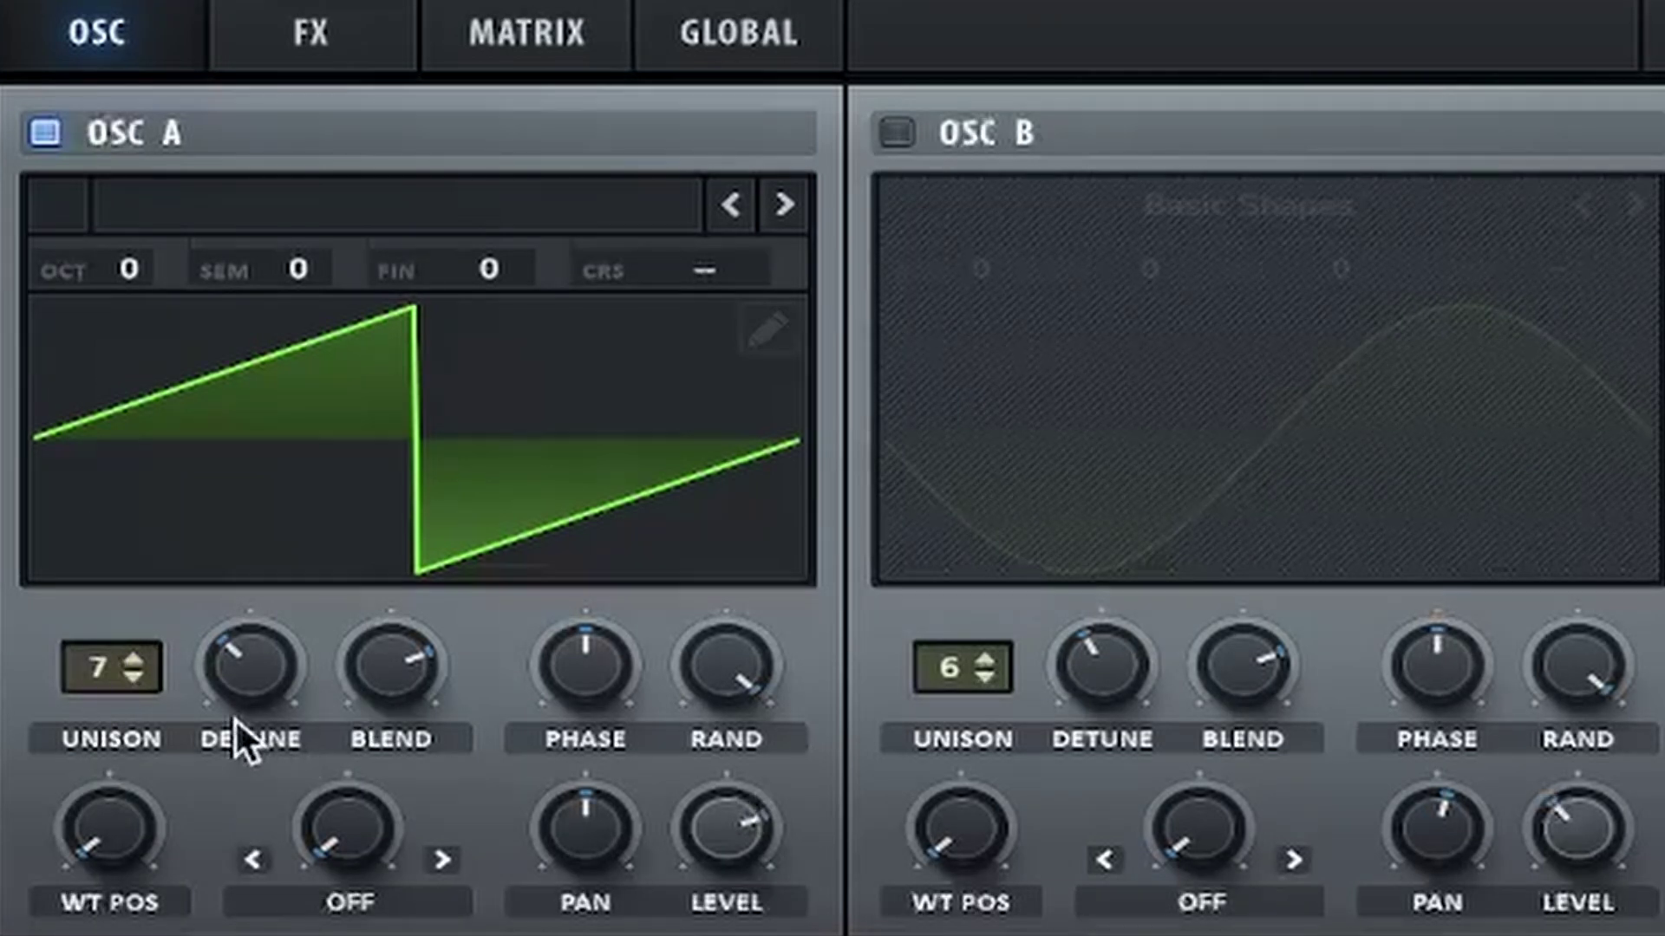
click(894, 133)
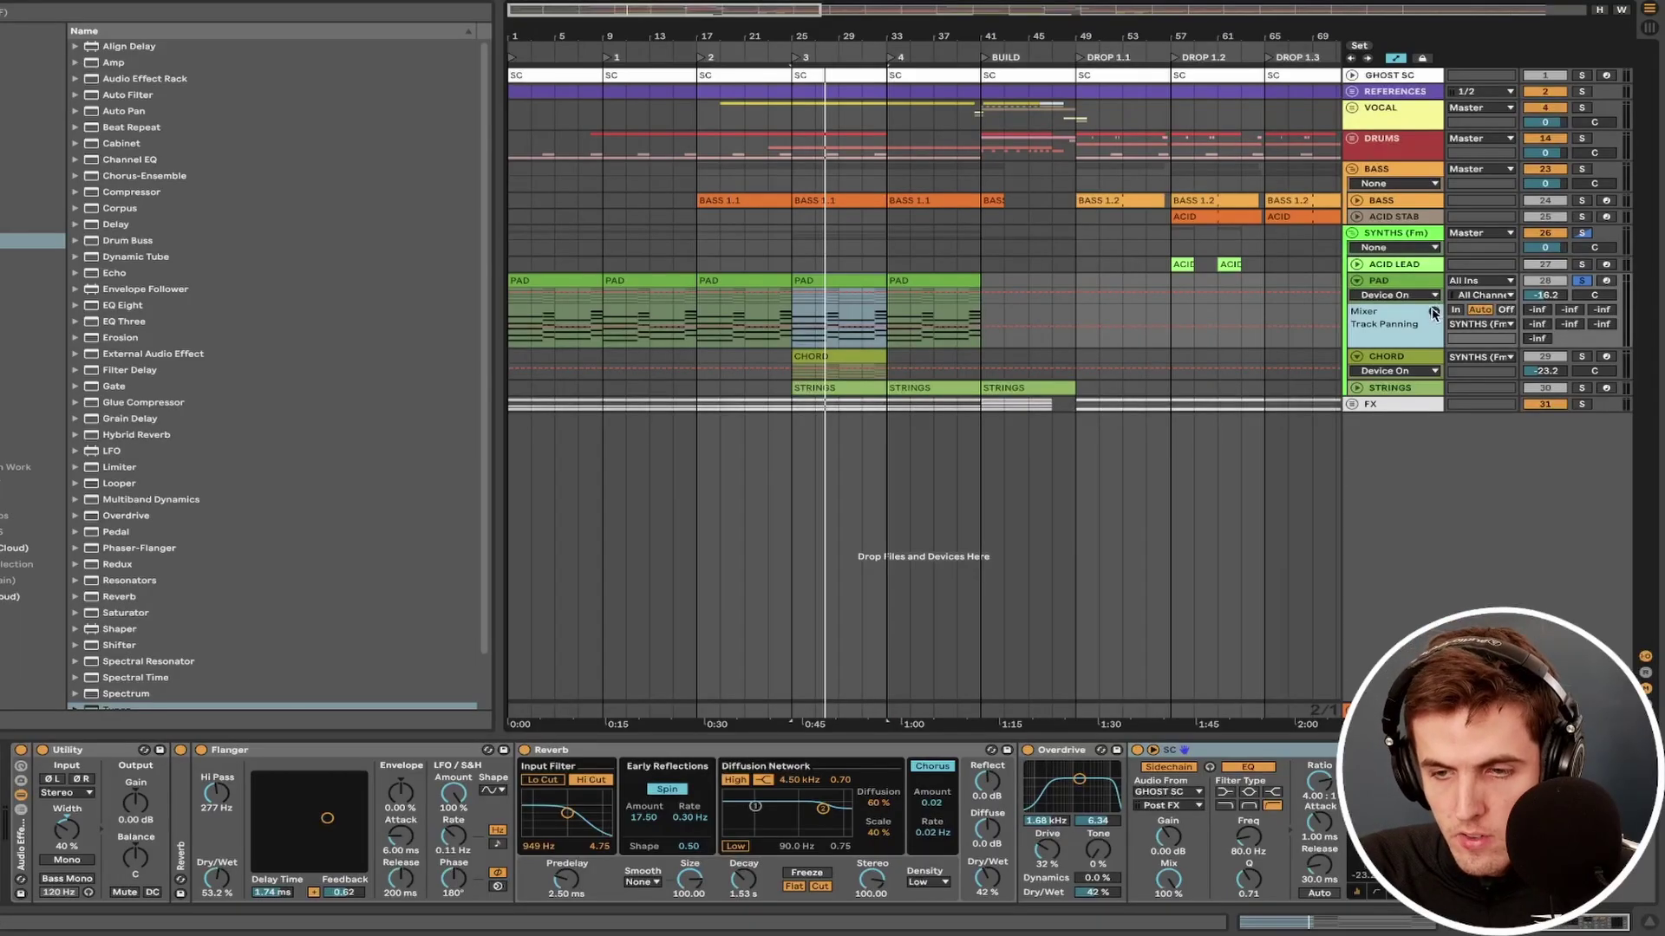
Step: Hide the automation lanes and select the CHORD clip in section 3 to show its effect chain
click(1433, 311)
key(a)
scroll(1076, 309, up, 5)
click(1076, 309)
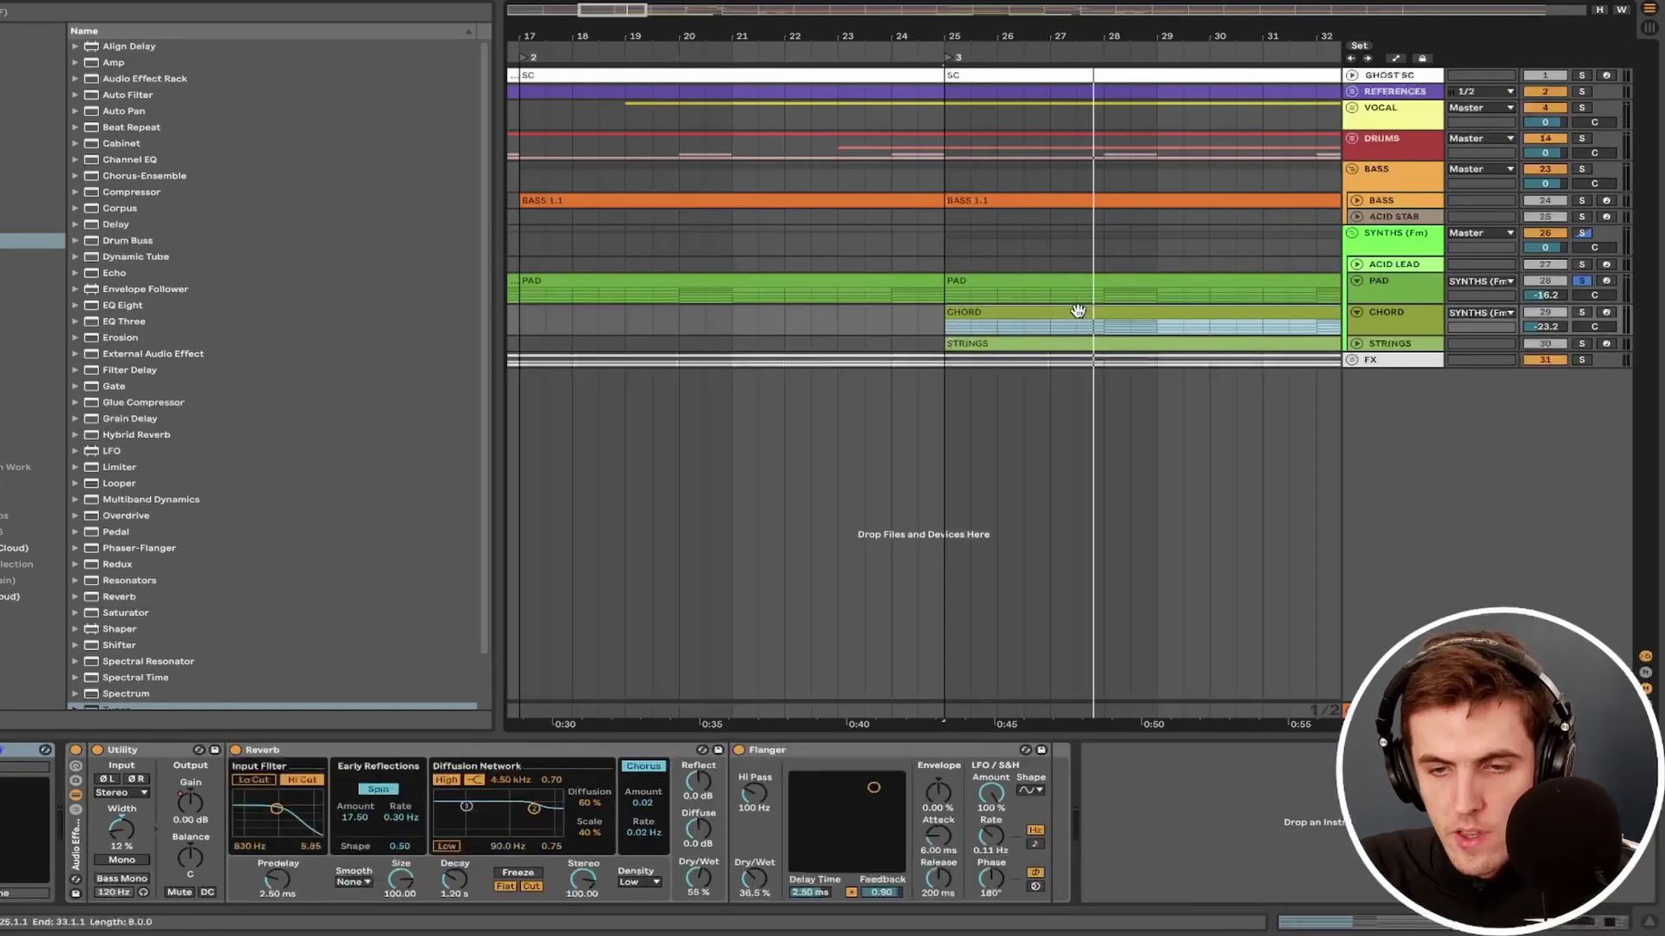
Step: Check where the CHORD clips play in the breaks, and bypass and re-enable the track's Audio Effect Rack
scroll(1075, 309, down, 5)
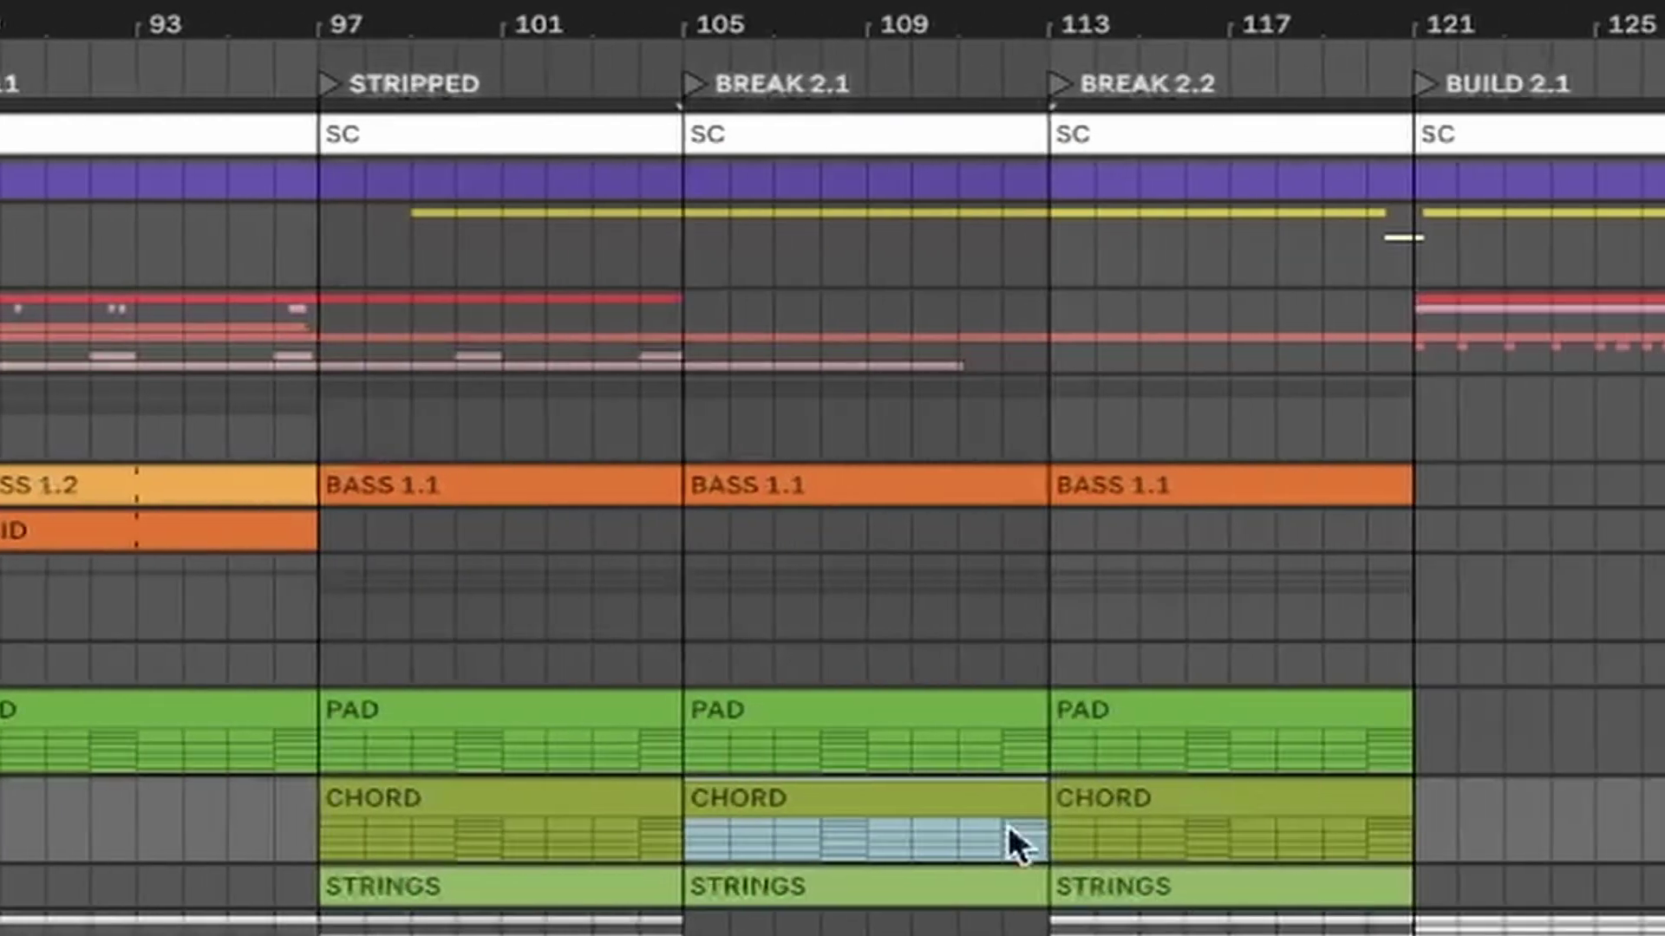
click(611, 789)
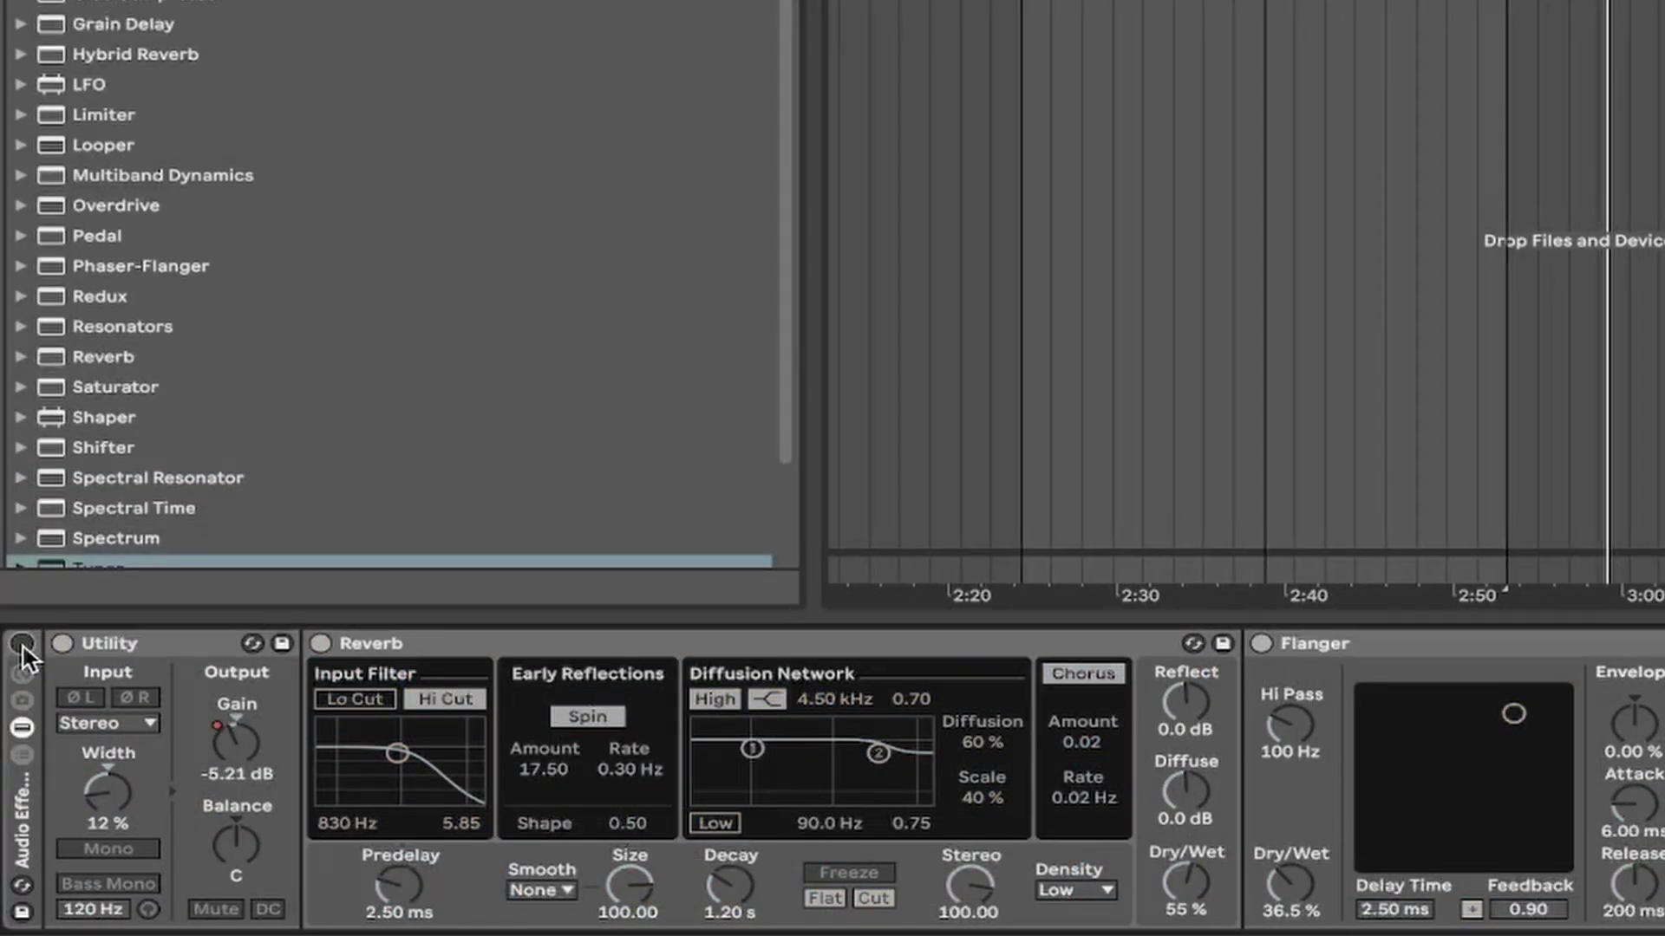
click(22, 644)
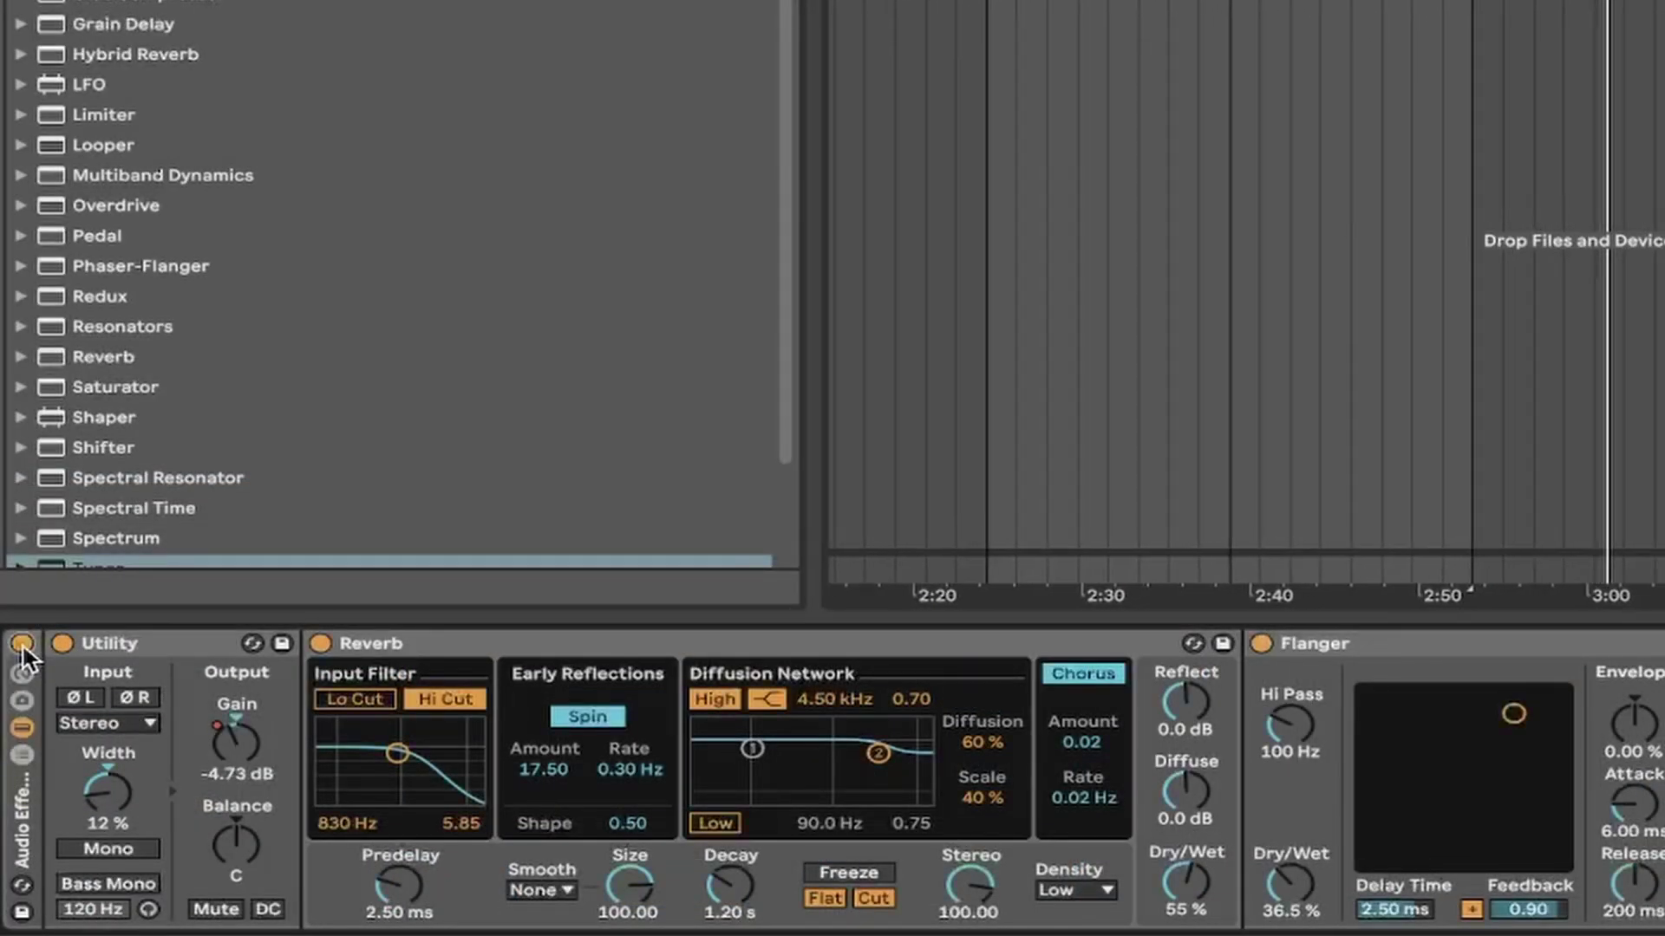